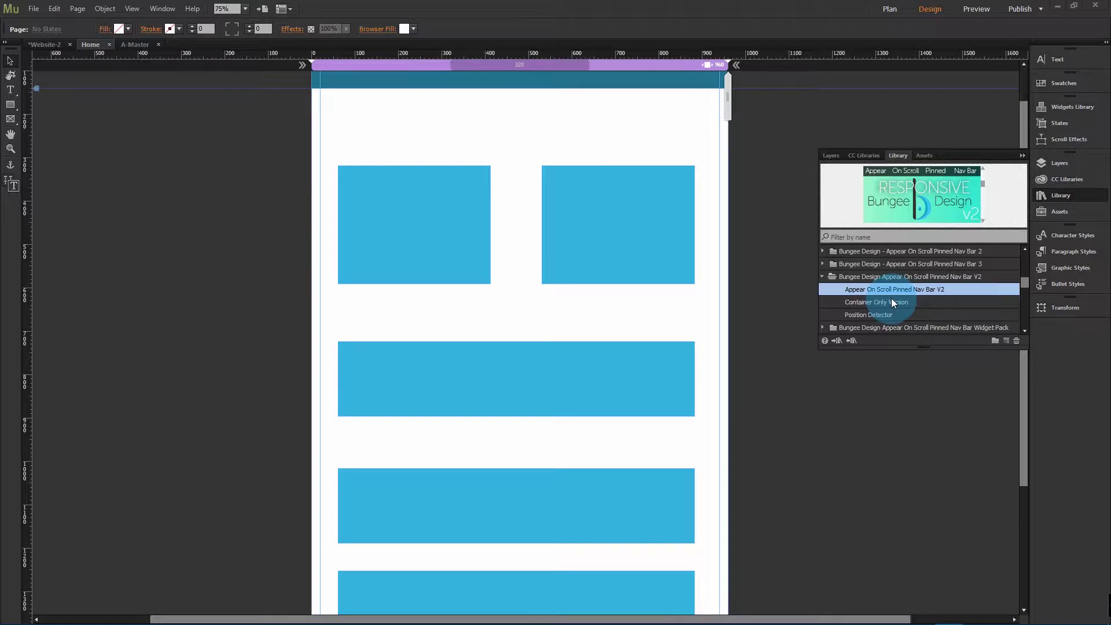
Place the Appear On Scroll Pinned Nav Bar V2 widget on the Home page at X 0, Y 0
drag(912, 290, 448, 117)
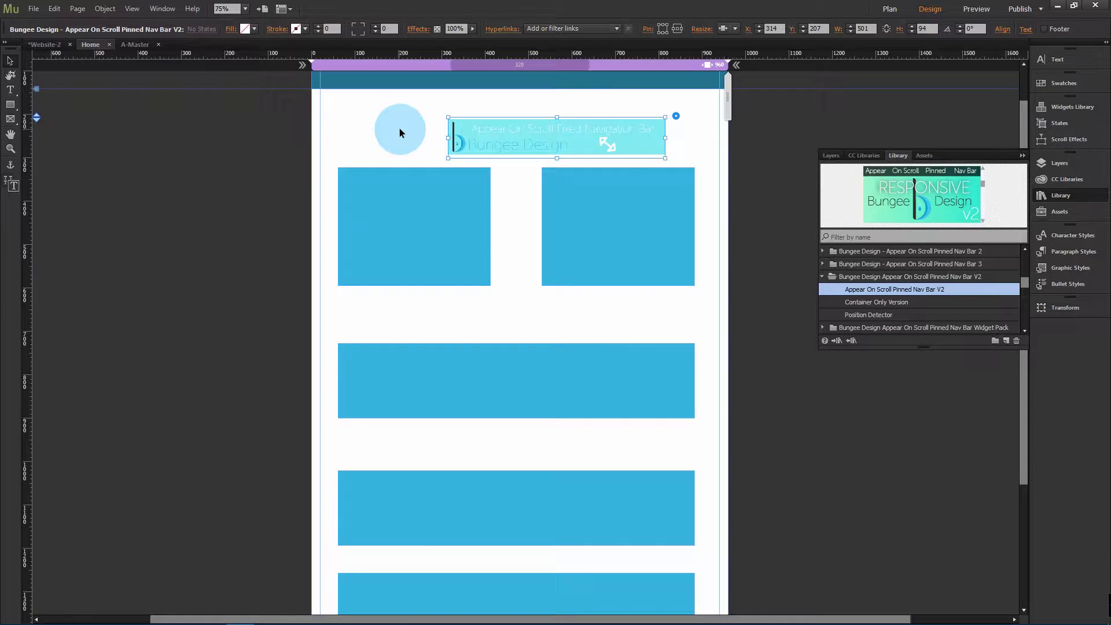
scroll(416, 139, up, 1)
drag(491, 184, 368, 103)
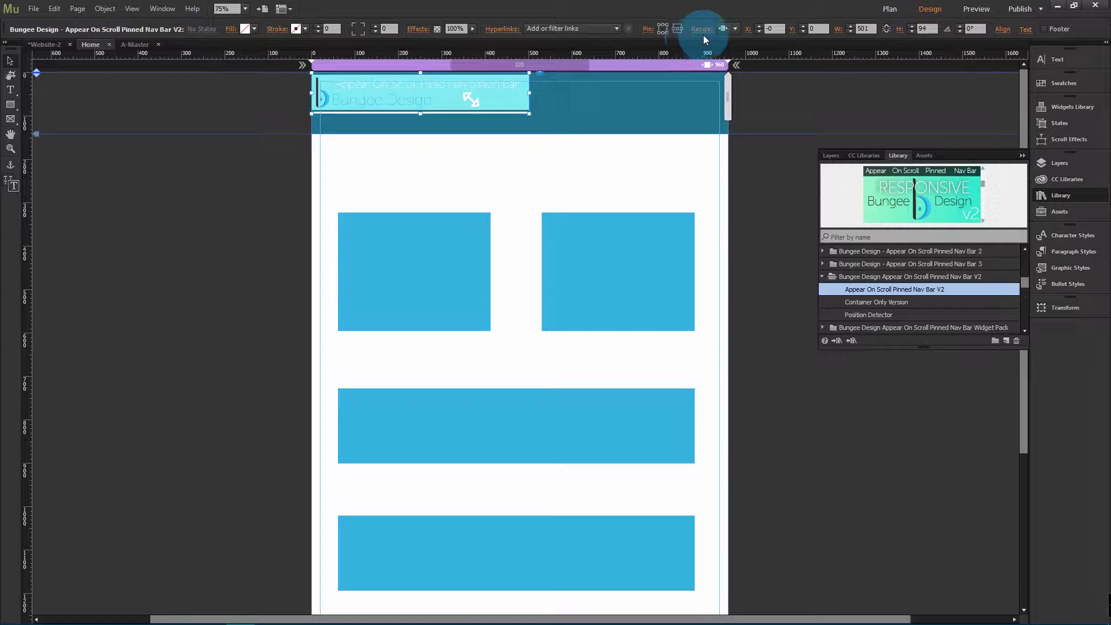
Set the nav bar widget's resize behaviour to stretch across the full browser width
click(723, 29)
click(731, 78)
click(606, 189)
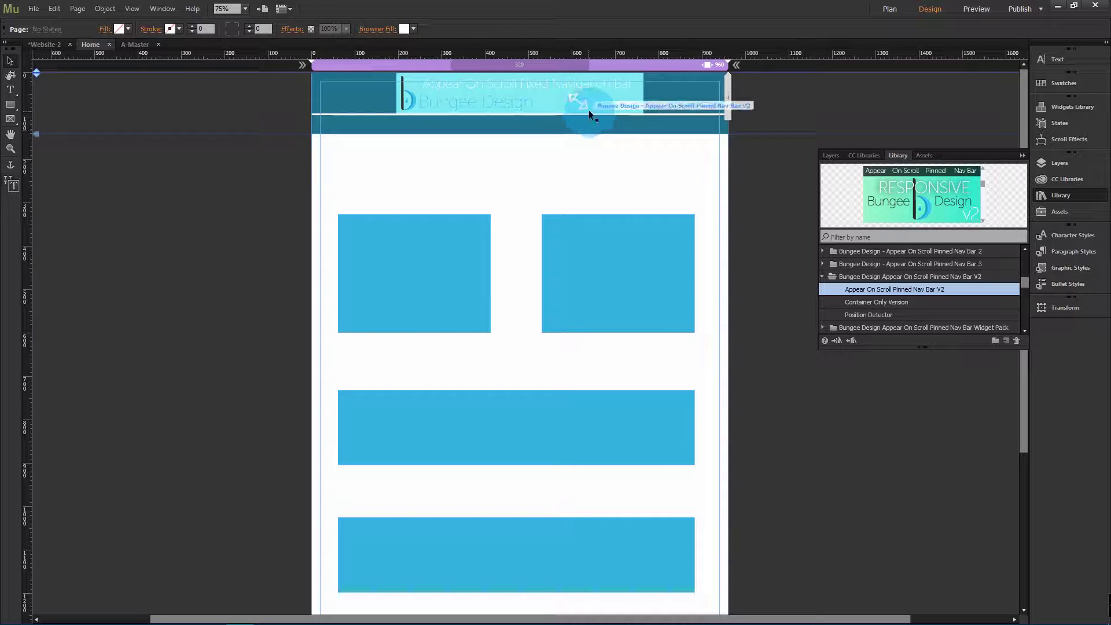
click(588, 110)
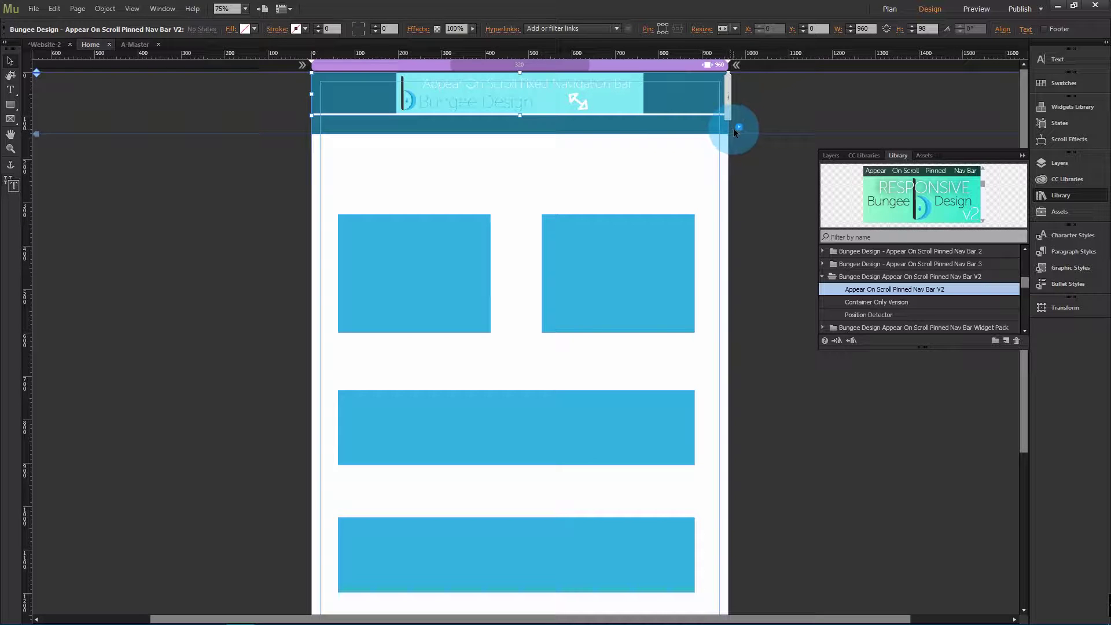
click(674, 155)
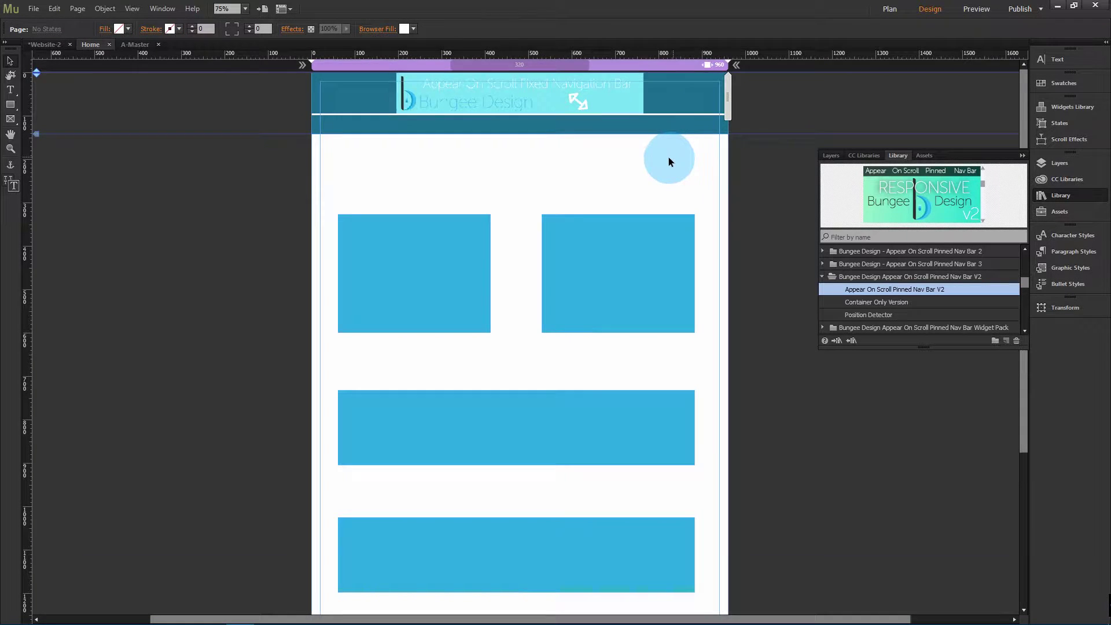
In the nav bar widget's options, set the animation to Masked Down and the widget version to v1
key(ctrl+minus)
click(588, 96)
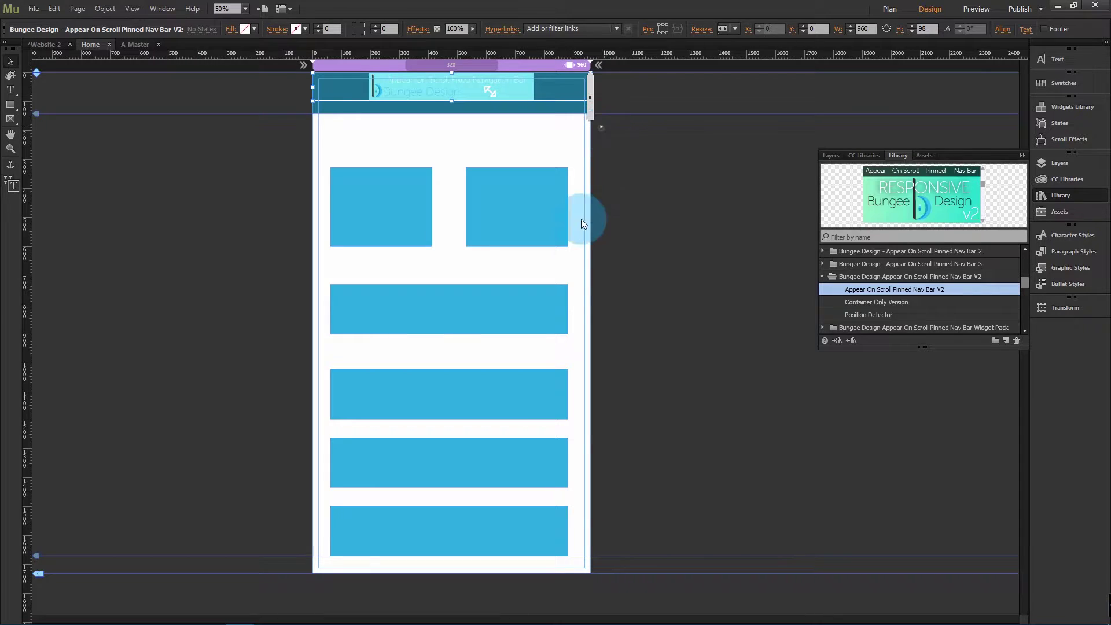
click(601, 127)
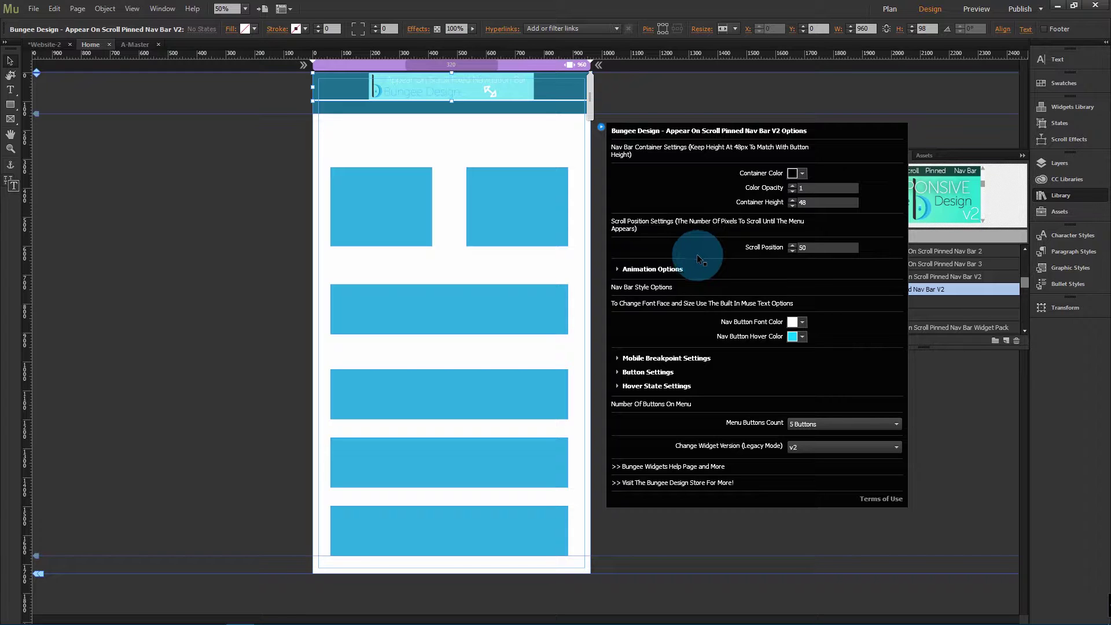
click(657, 270)
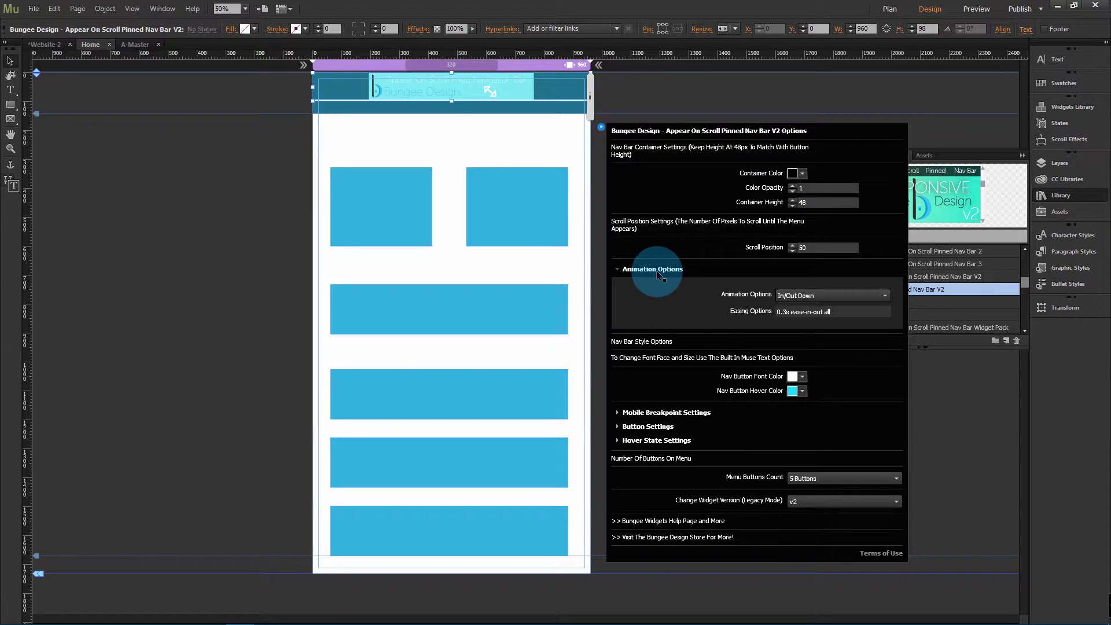
click(656, 269)
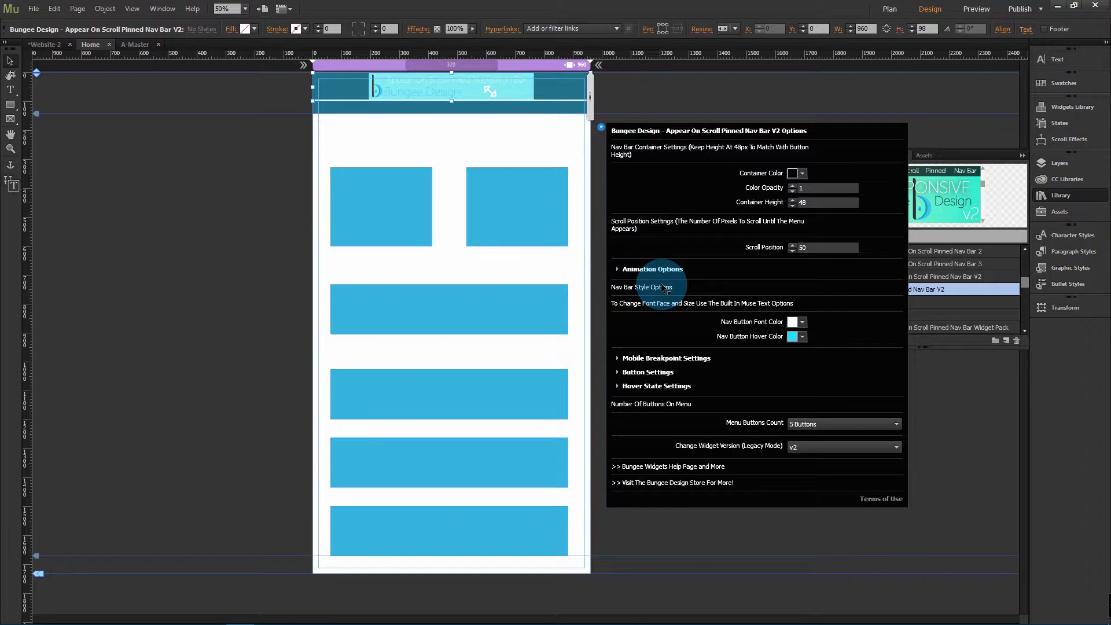
click(662, 273)
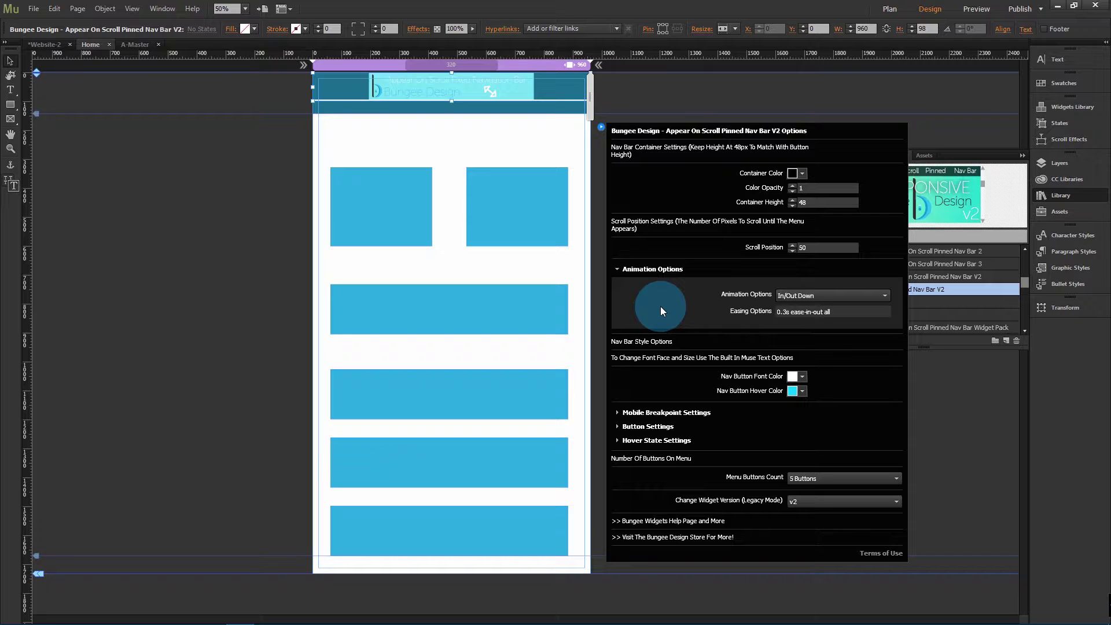
click(803, 297)
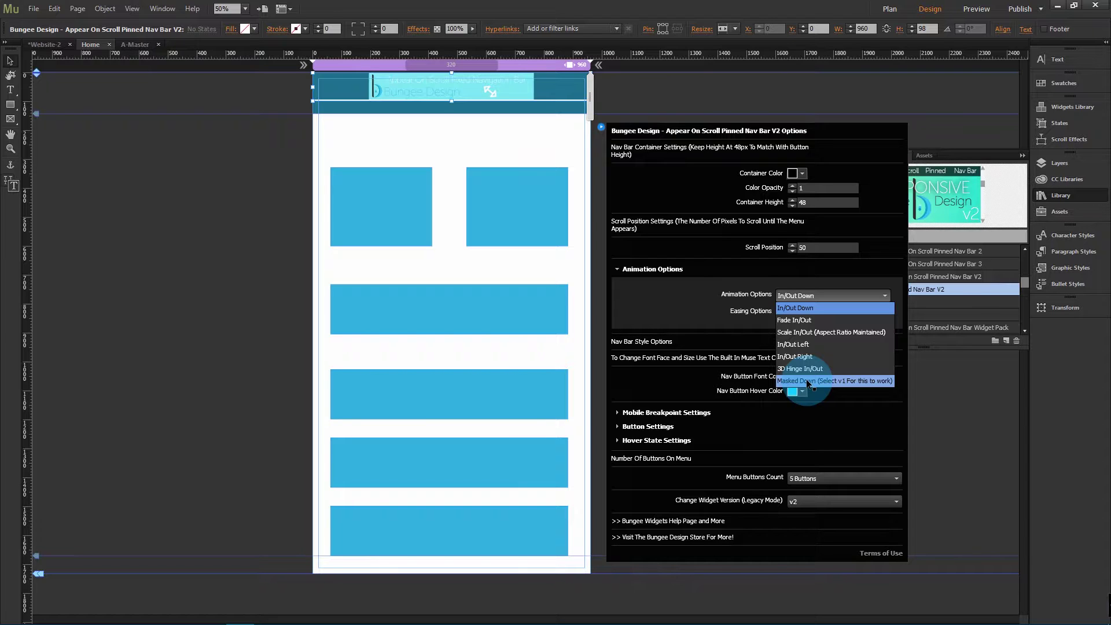
click(807, 381)
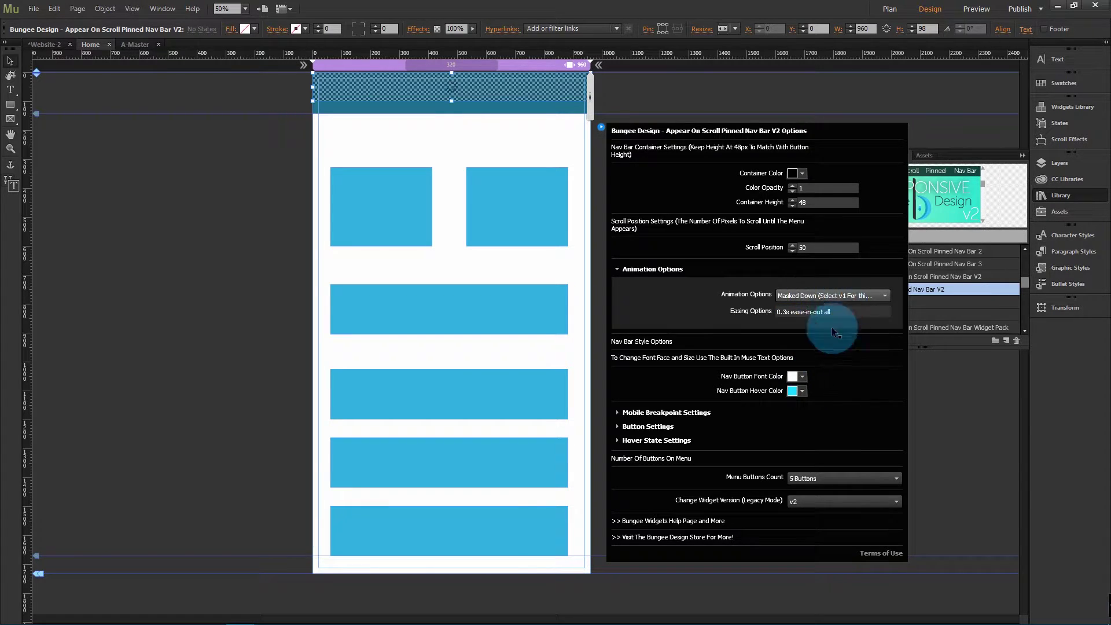
click(621, 267)
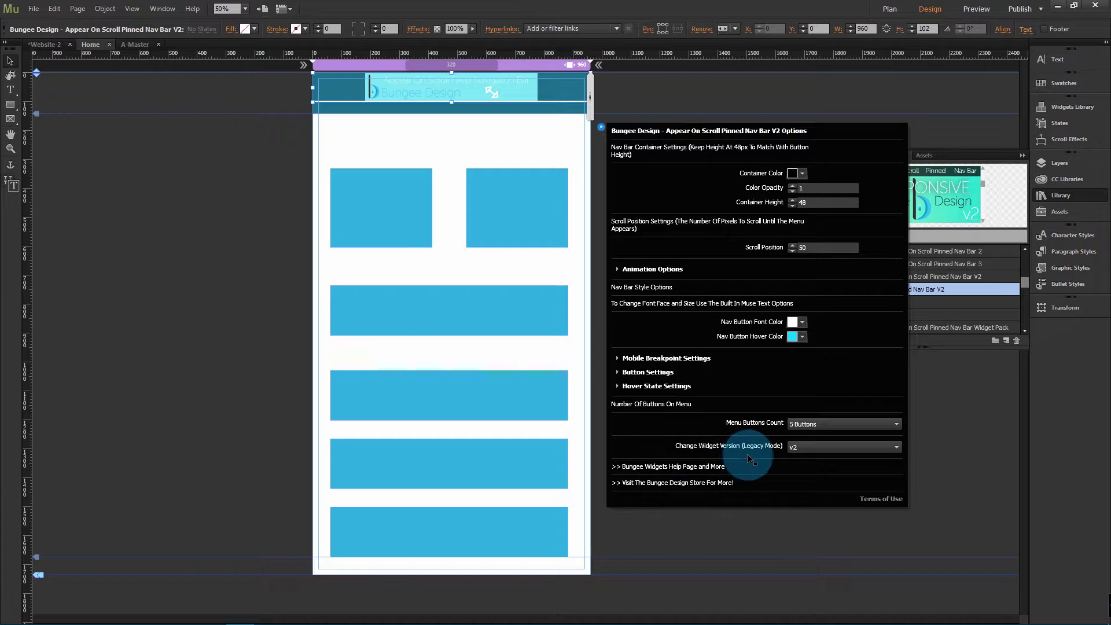
click(810, 449)
click(814, 474)
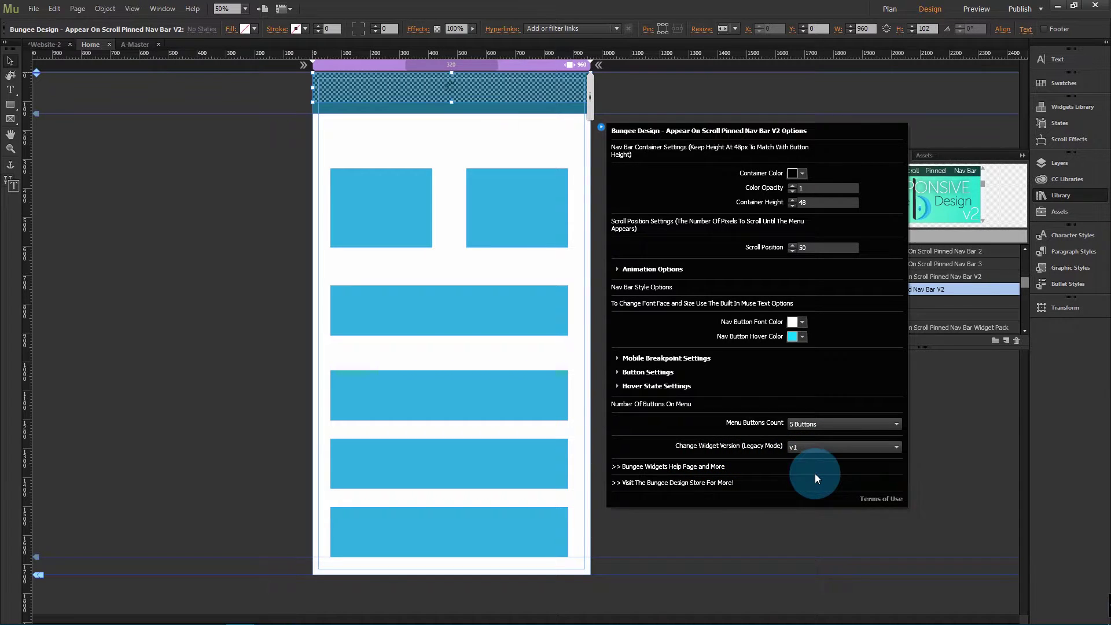
Preview the site in the browser and check how the Masked Down nav bar appears while scrolling
click(282, 341)
click(34, 9)
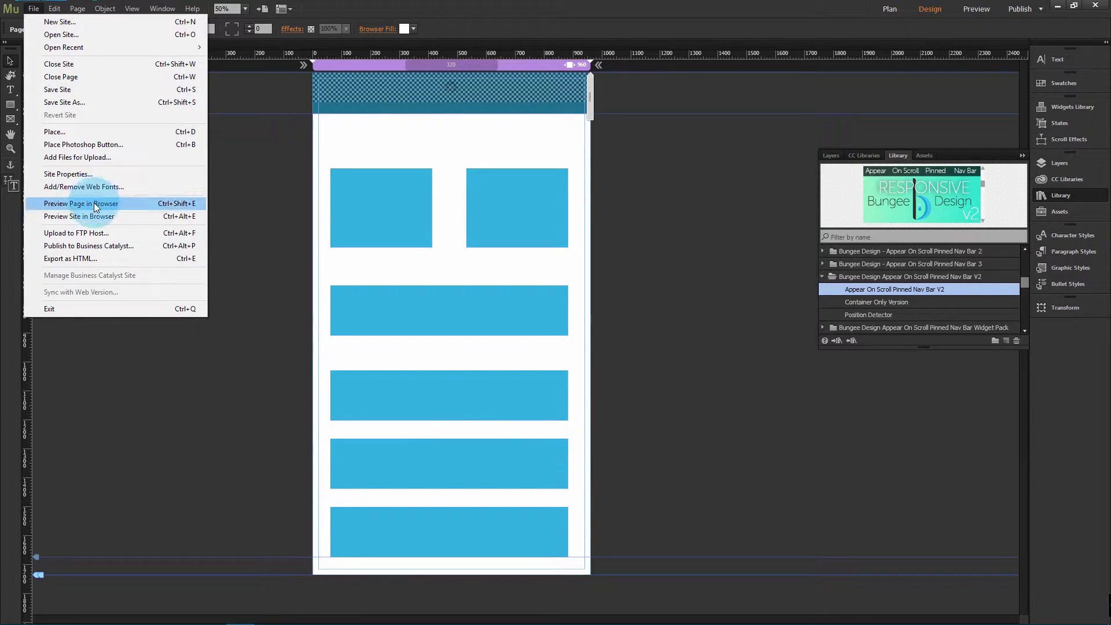
click(95, 215)
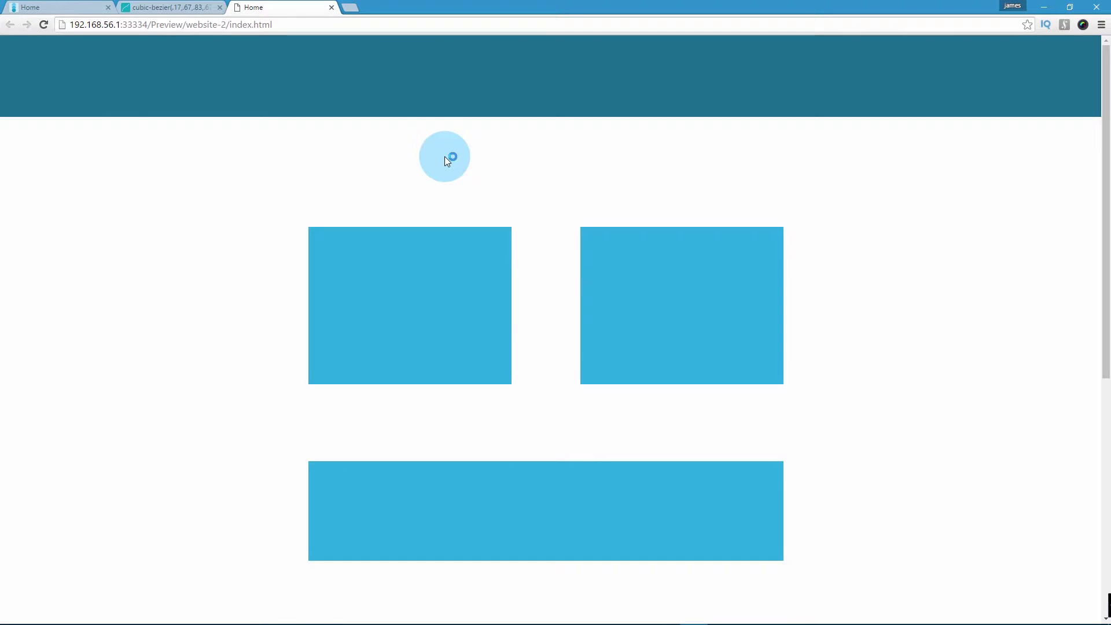
scroll(444, 156, down, 3)
scroll(444, 158, up, 3)
scroll(444, 157, down, 3)
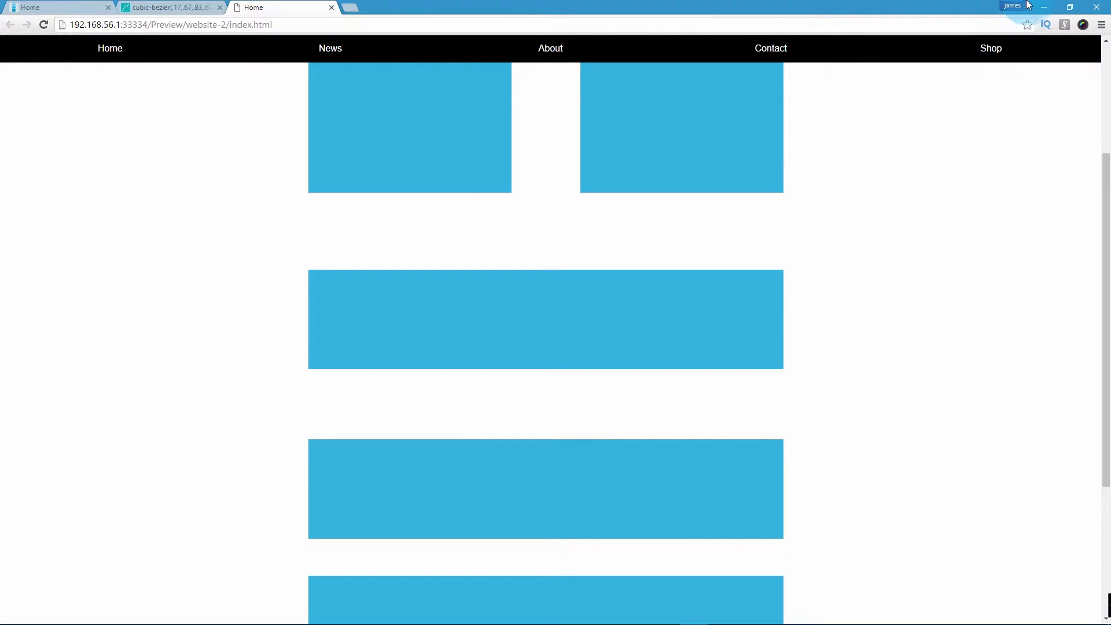
click(1043, 7)
Switch the nav bar widget's version back to v2 and its animation back to In/Out Down
click(526, 72)
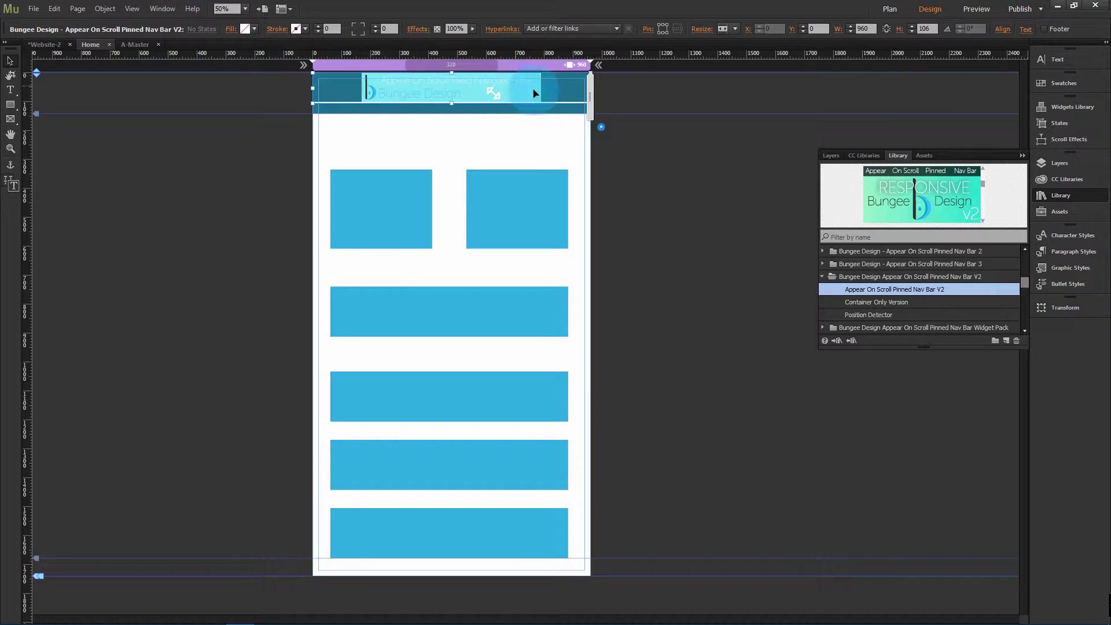
click(601, 127)
click(807, 447)
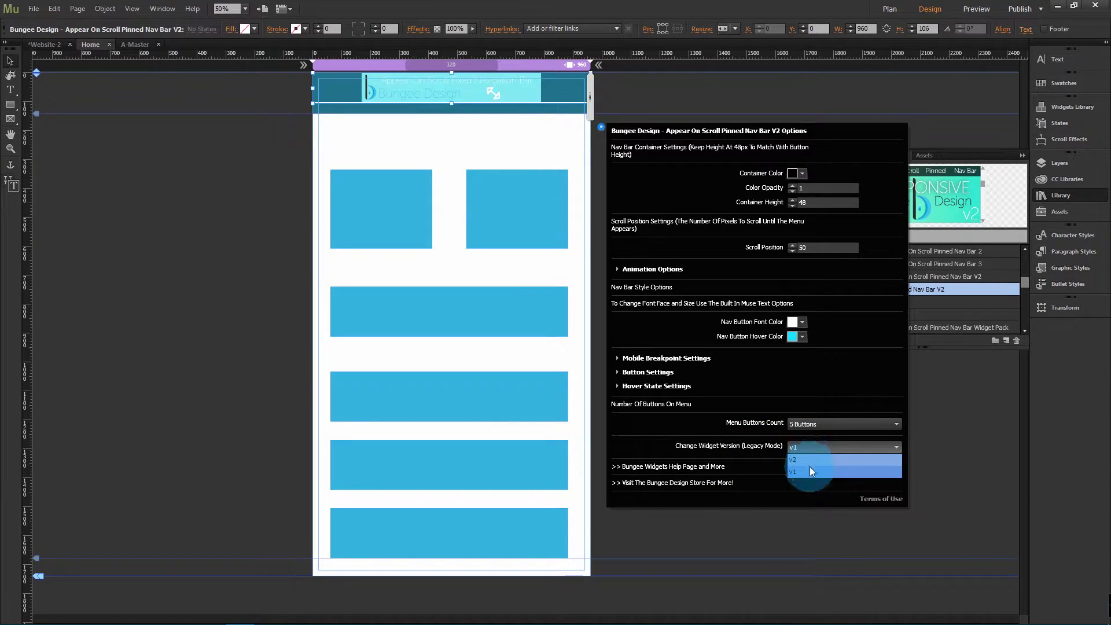
click(813, 460)
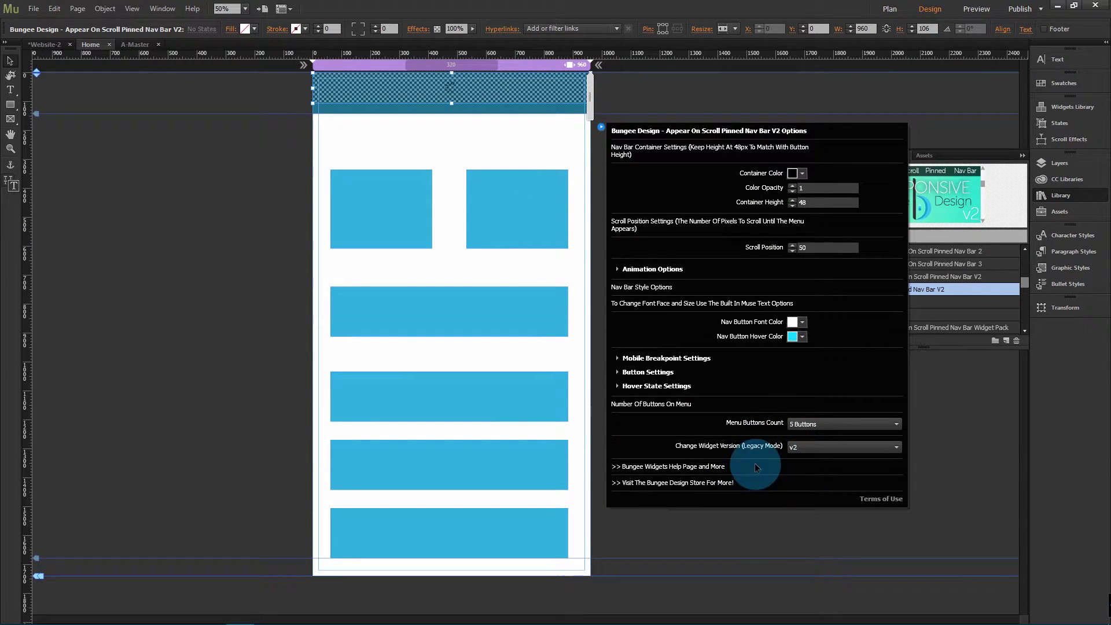
click(652, 269)
click(814, 297)
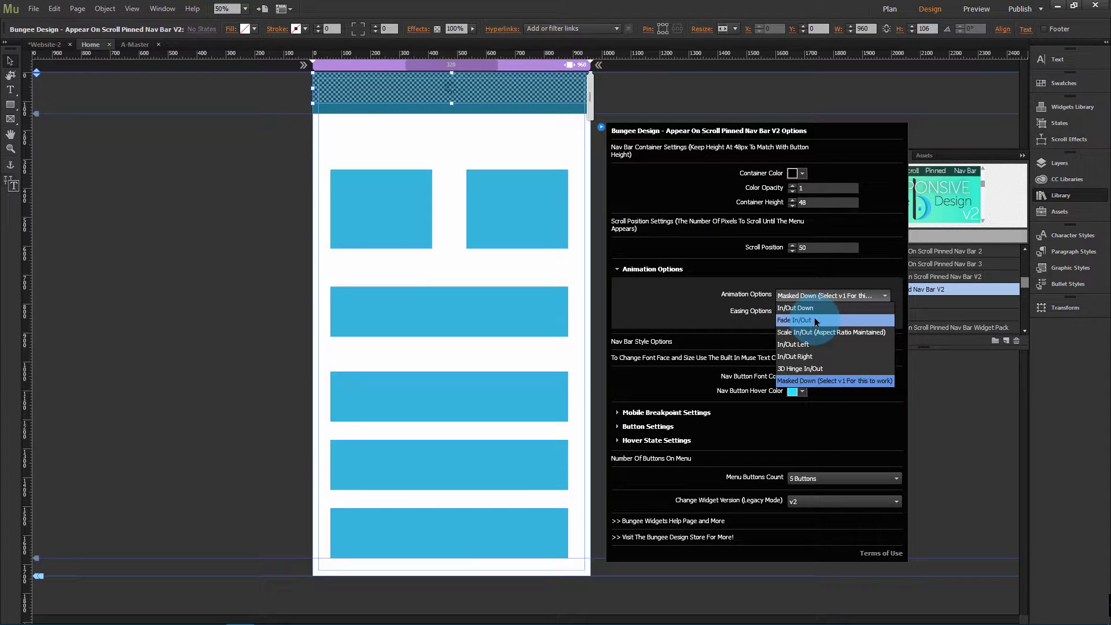
click(813, 307)
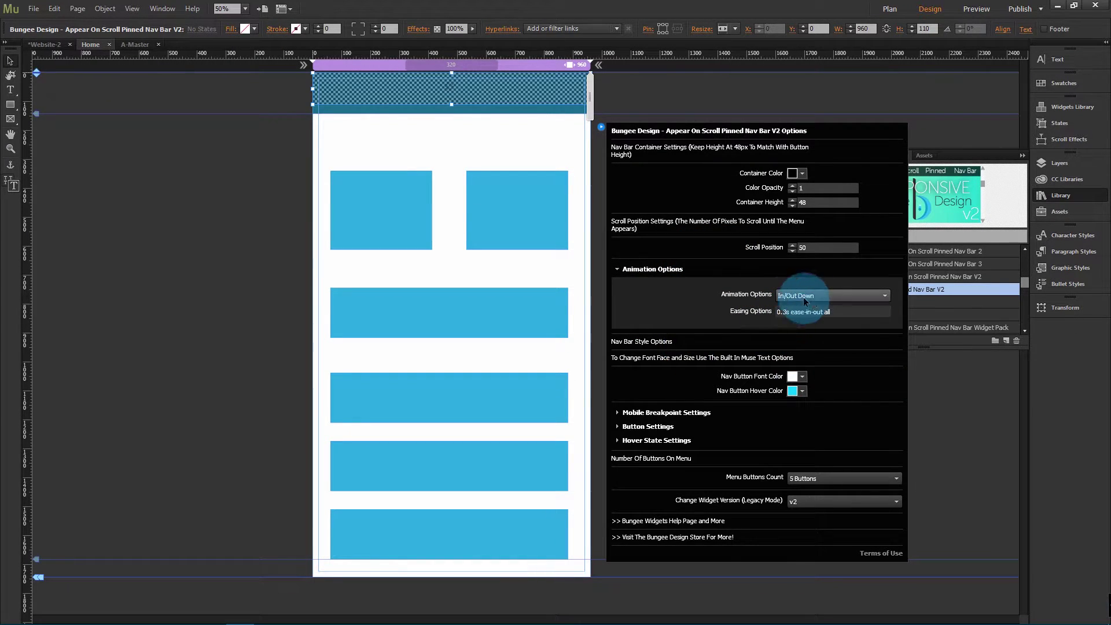
click(213, 186)
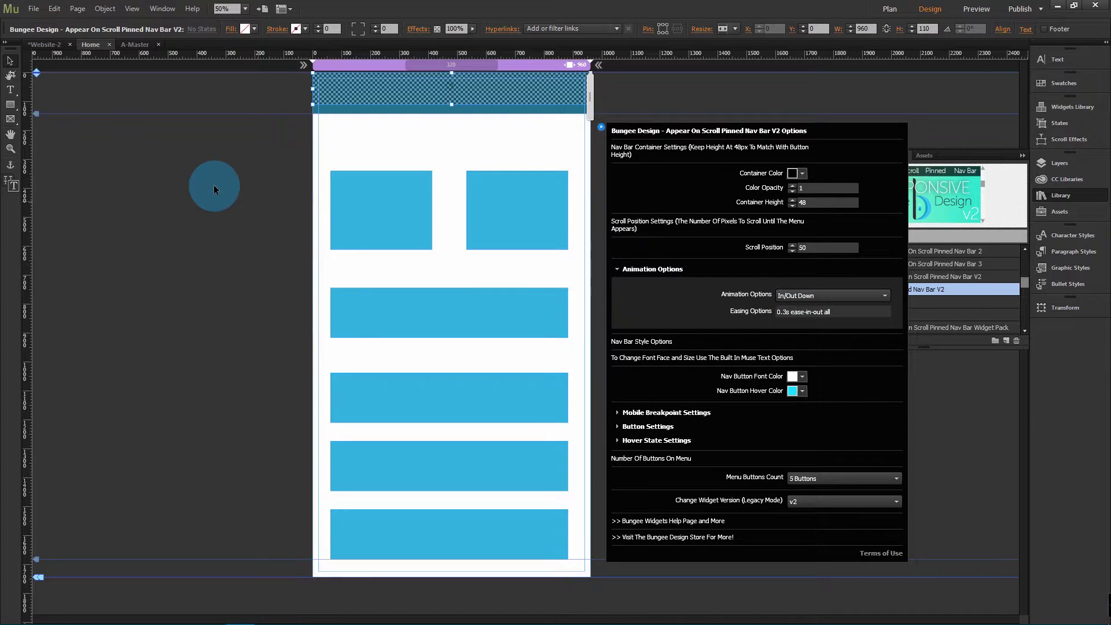
Preview the site in the browser and check the nav bar's In/Out Down animation on scroll
click(34, 8)
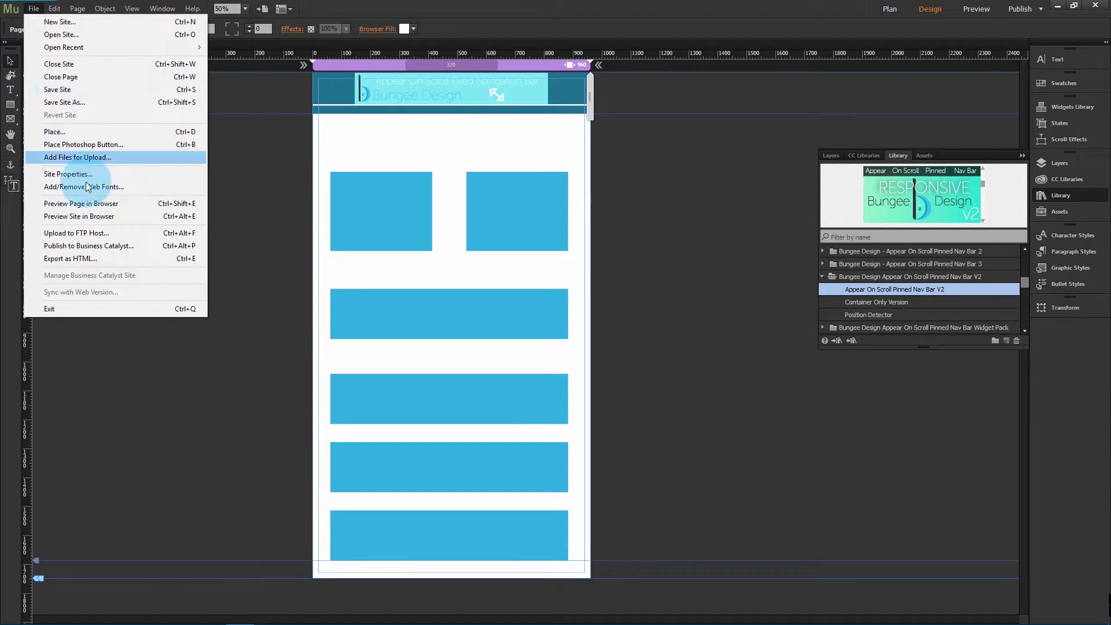
click(95, 216)
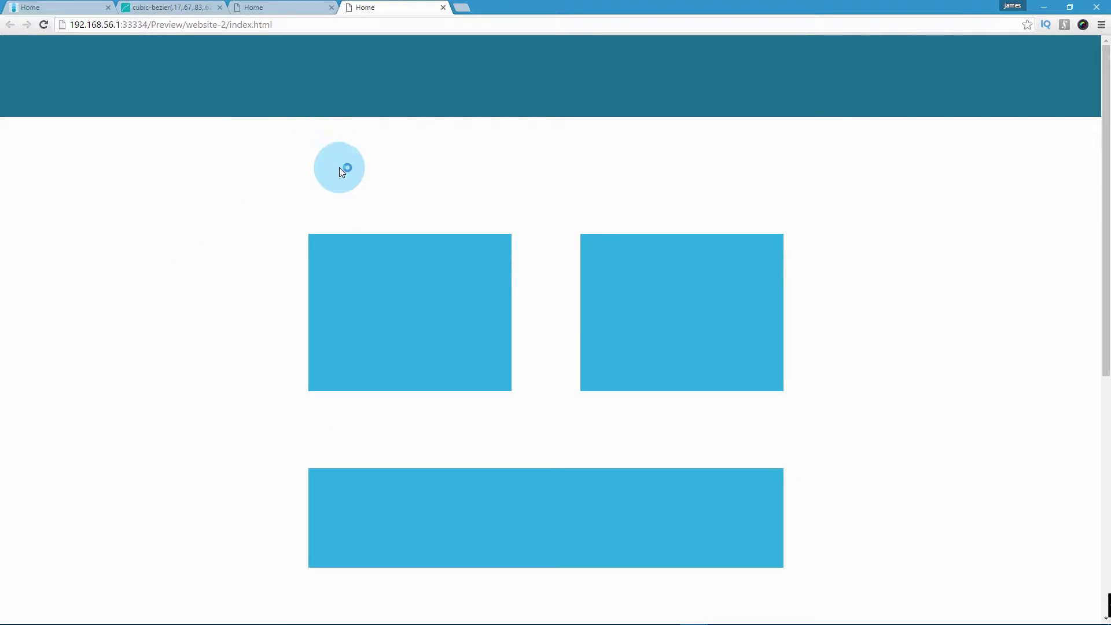
scroll(371, 237, down, 1)
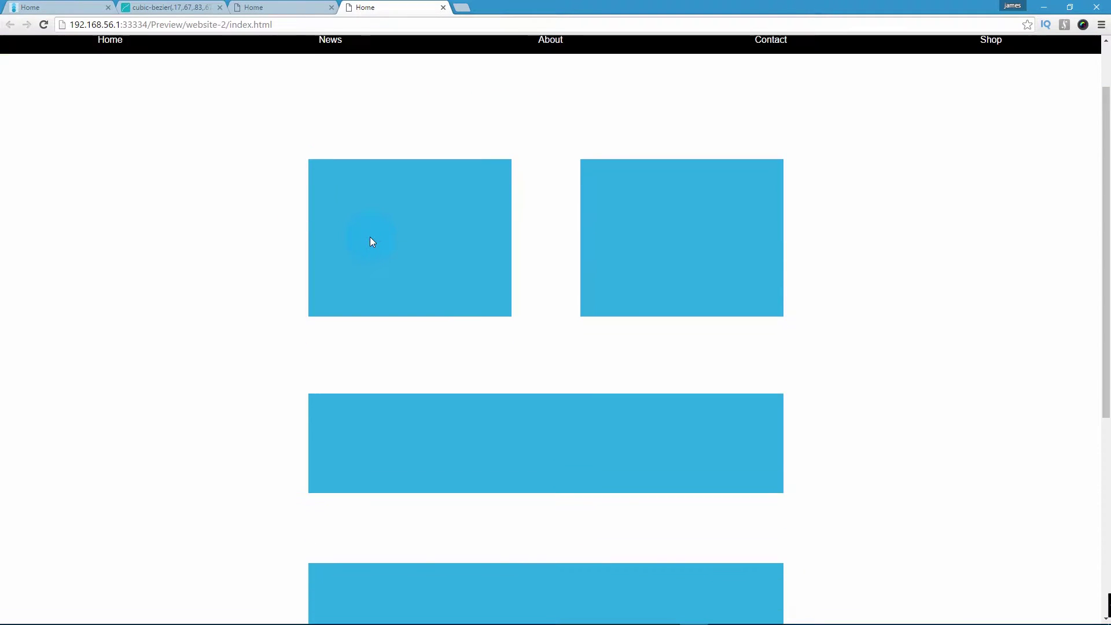
scroll(370, 237, up, 1)
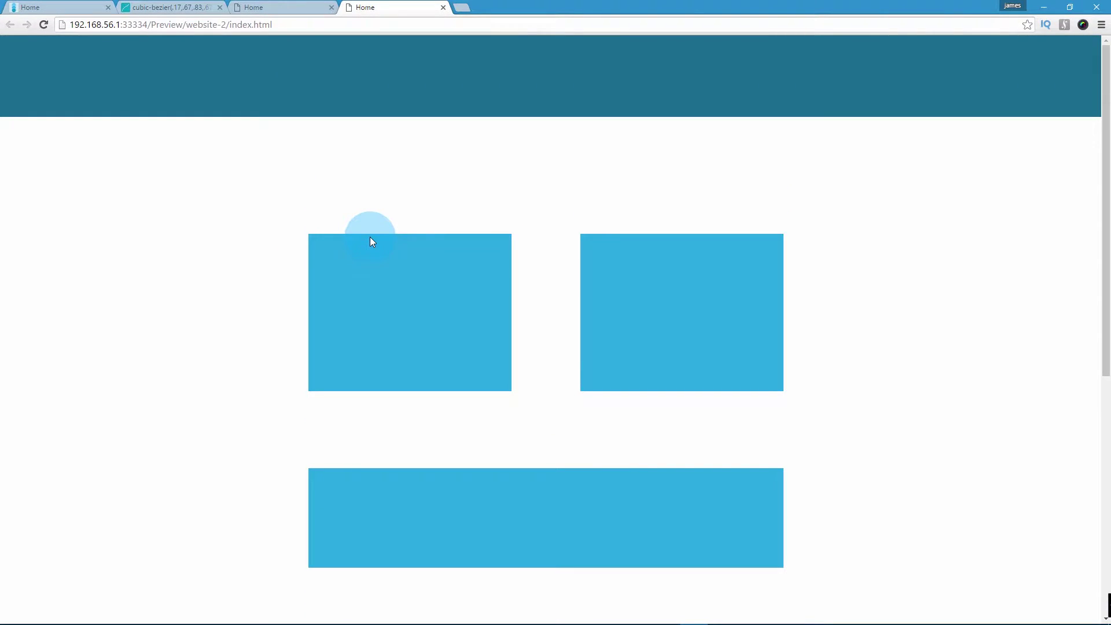
Compare how the nav bar animates in the Masked Down and In/Out Down previews, including its button hover effect
click(283, 8)
scroll(342, 150, up, 3)
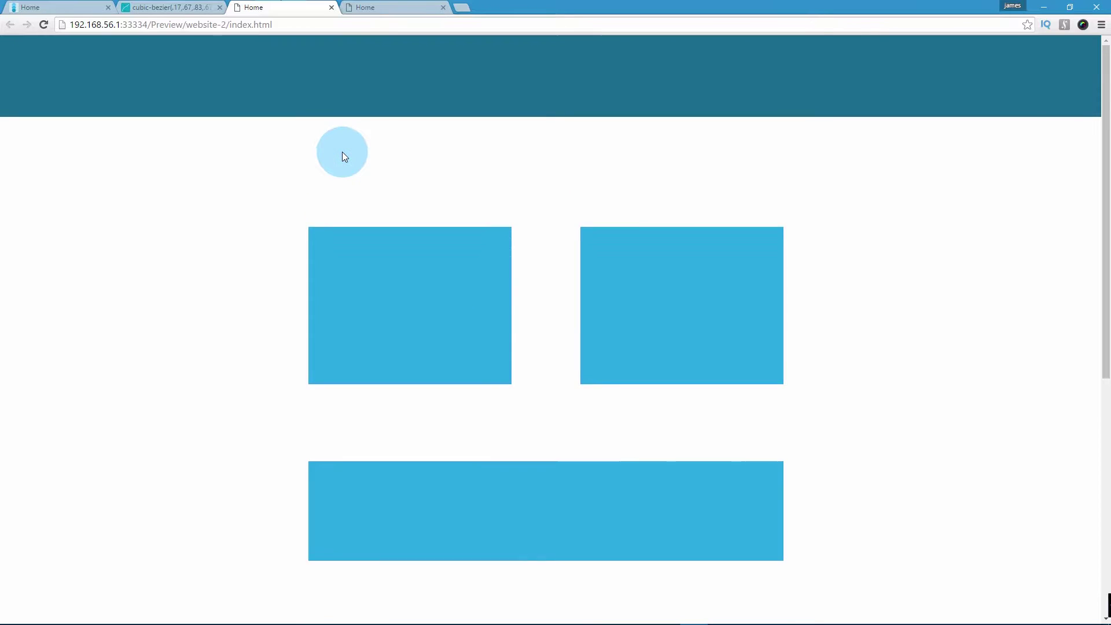
scroll(342, 151, down, 1)
click(391, 11)
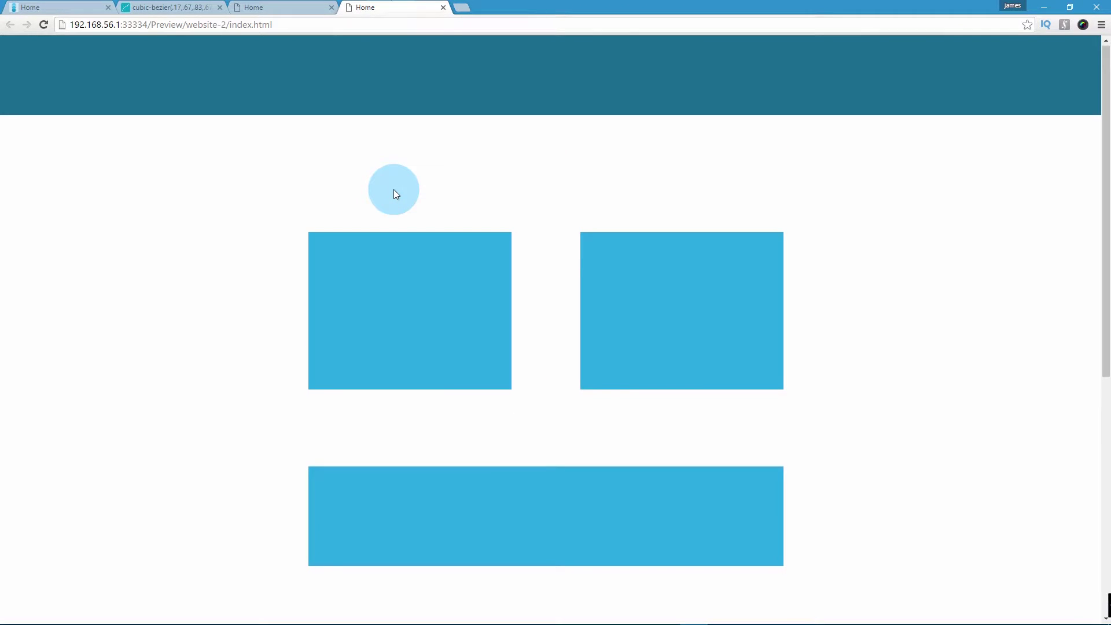
scroll(394, 190, down, 2)
scroll(393, 189, up, 2)
scroll(394, 189, down, 2)
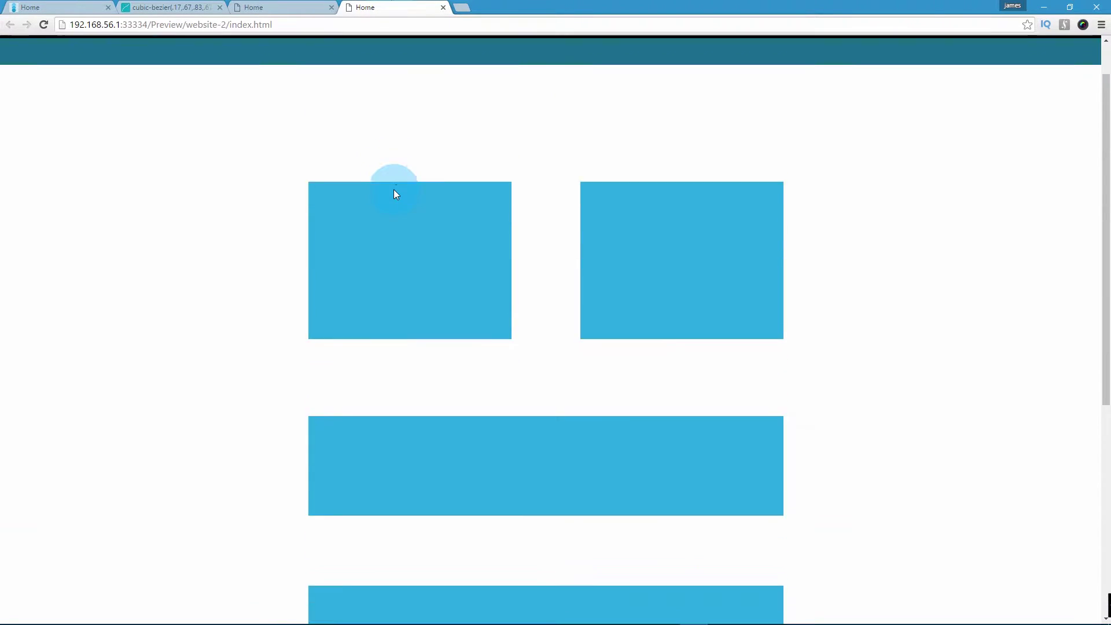
scroll(394, 189, up, 2)
scroll(394, 189, down, 2)
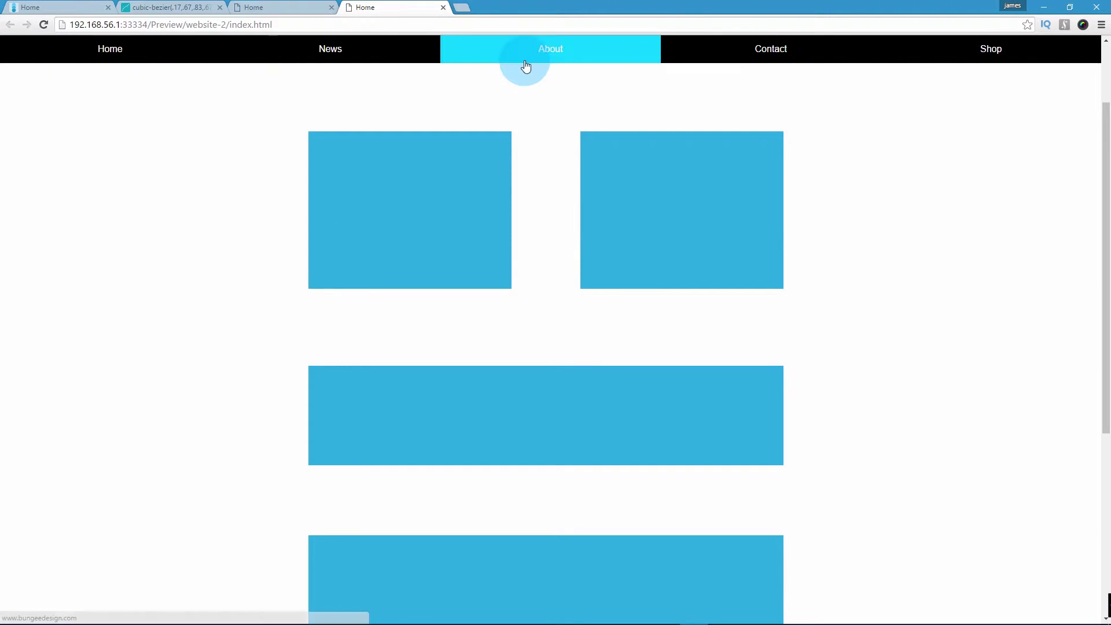
scroll(456, 121, down, 1)
scroll(453, 121, up, 2)
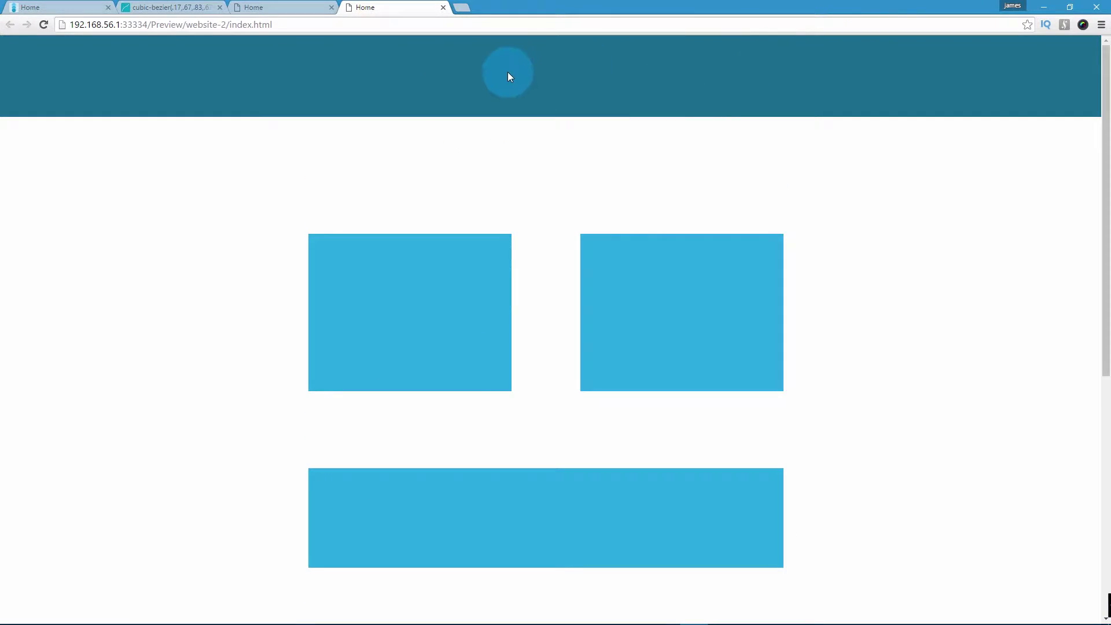
scroll(504, 74, down, 2)
scroll(711, 126, up, 2)
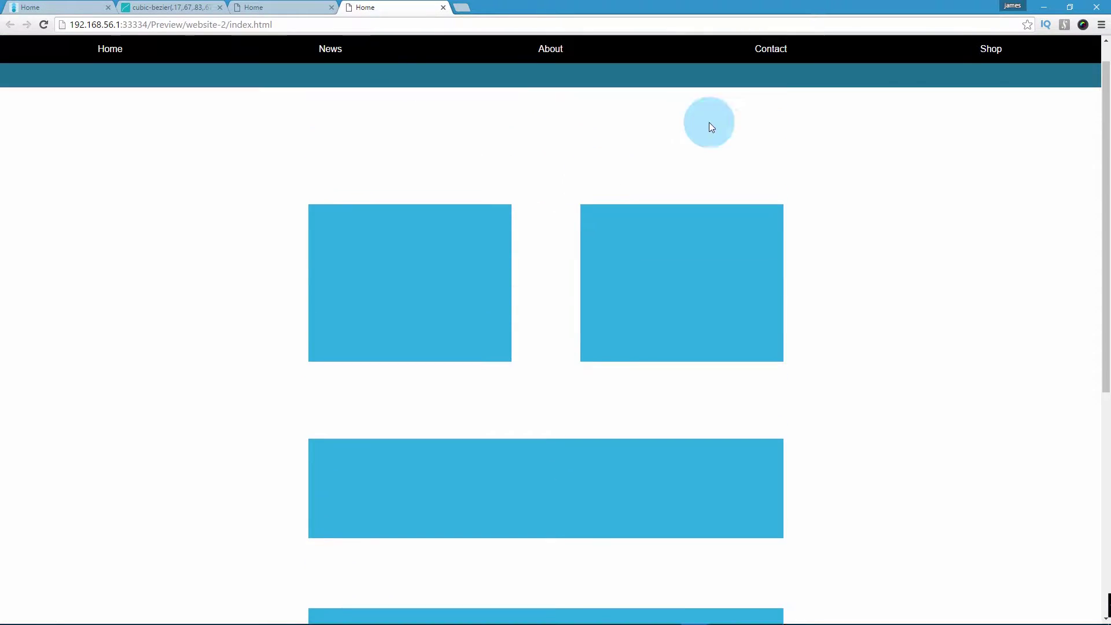
Switch to Adobe Muse and set the nav bar widget's animation option to Fade In/Out
key(alt+Tab)
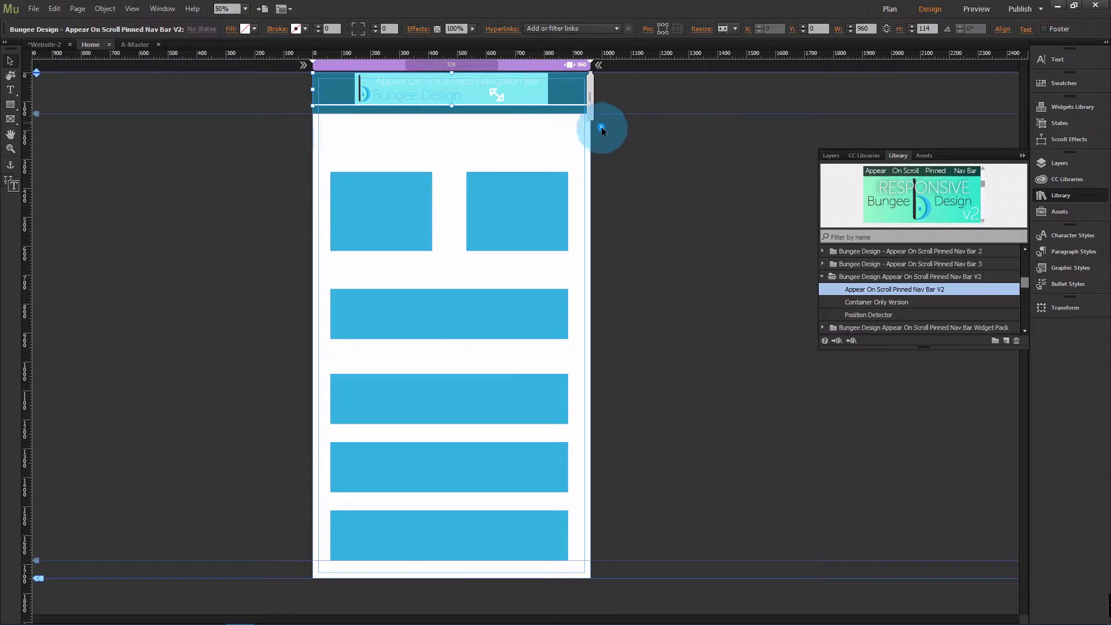
click(600, 127)
click(647, 269)
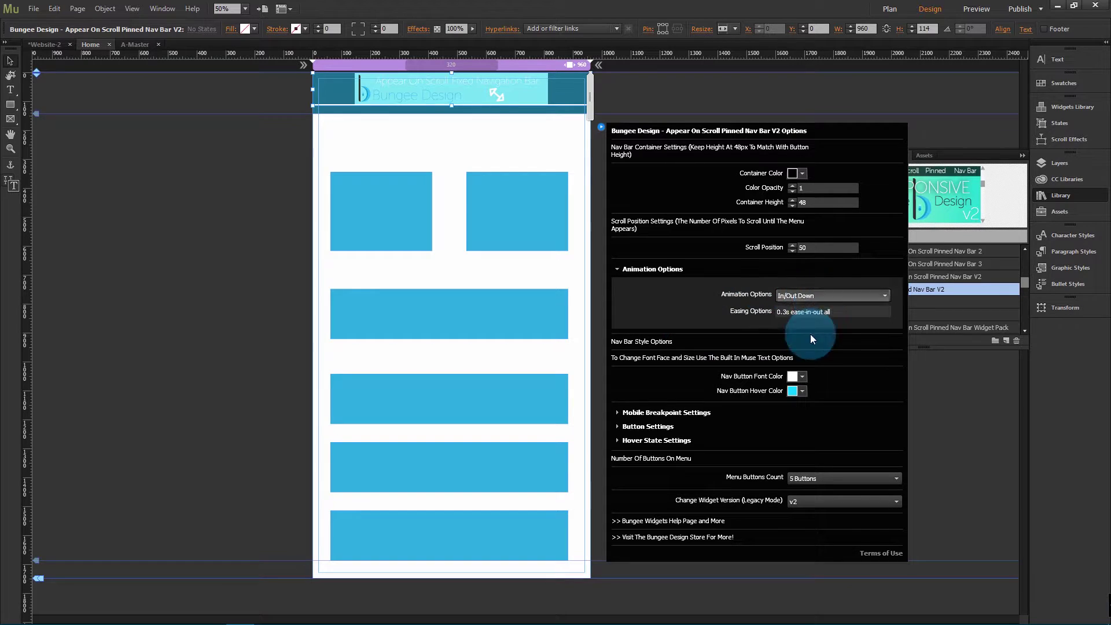
click(832, 296)
click(806, 321)
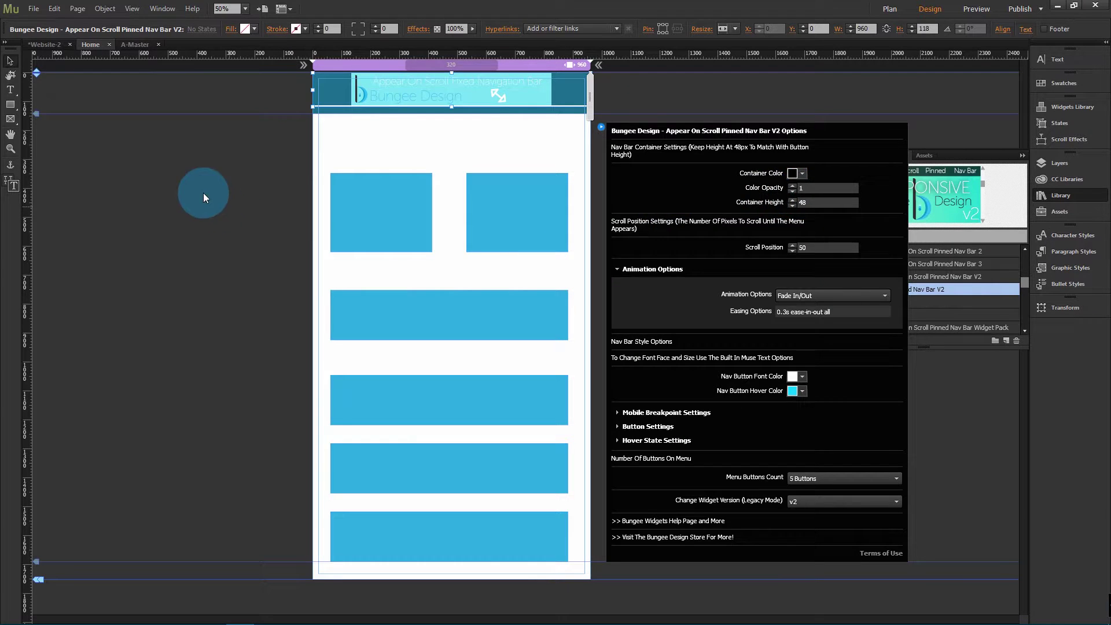
click(199, 196)
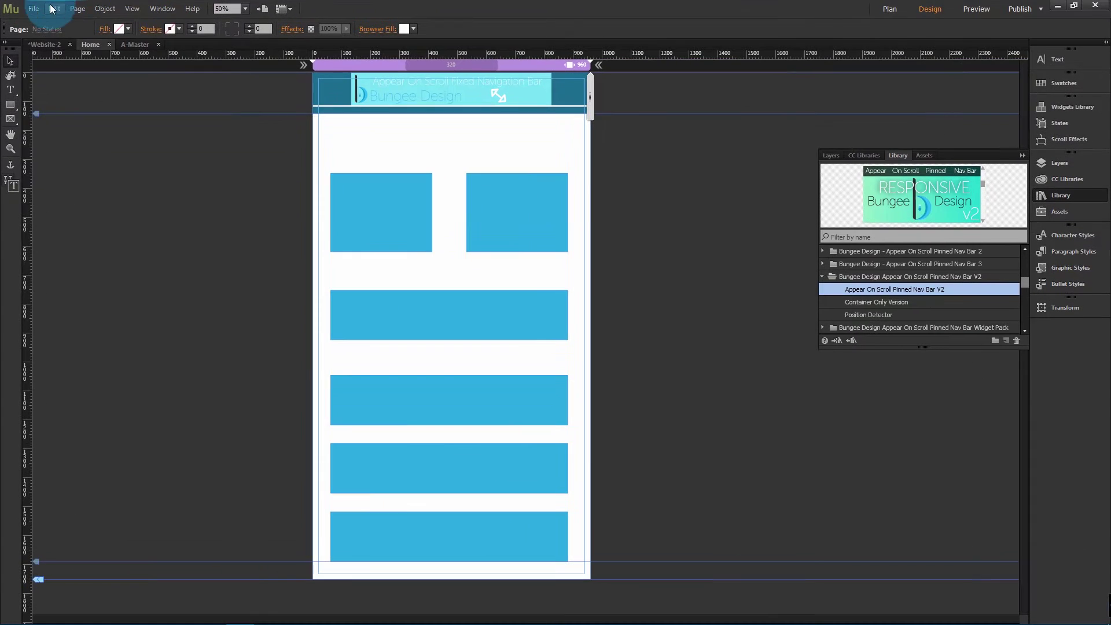
Preview the site in the browser and check how the Fade In/Out nav bar appears and disappears on scroll
click(34, 8)
click(85, 207)
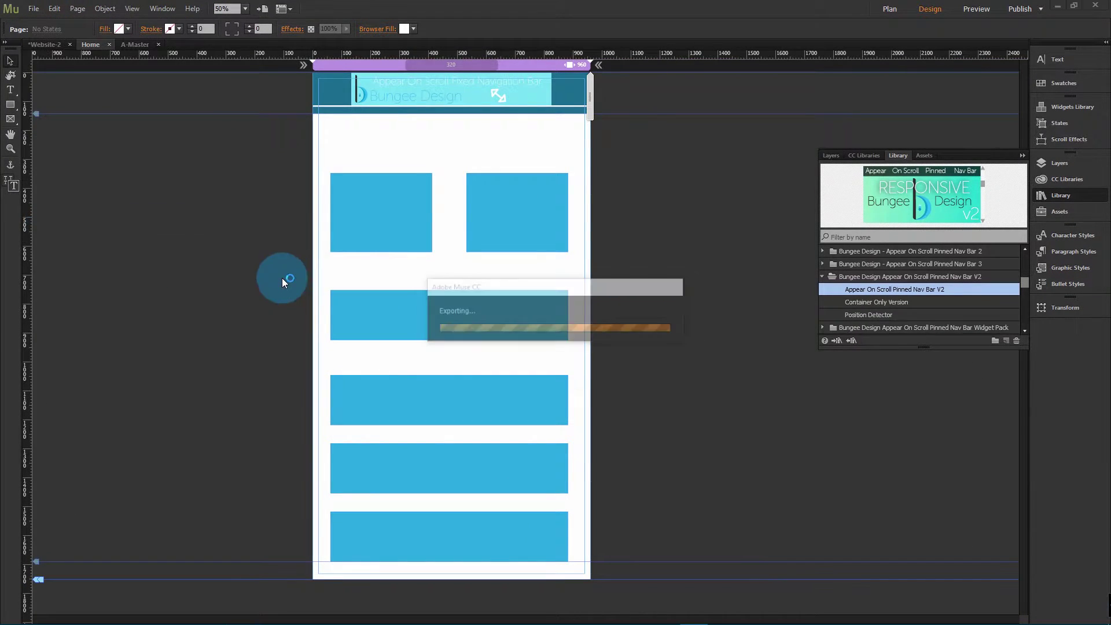
scroll(428, 290, down, 1)
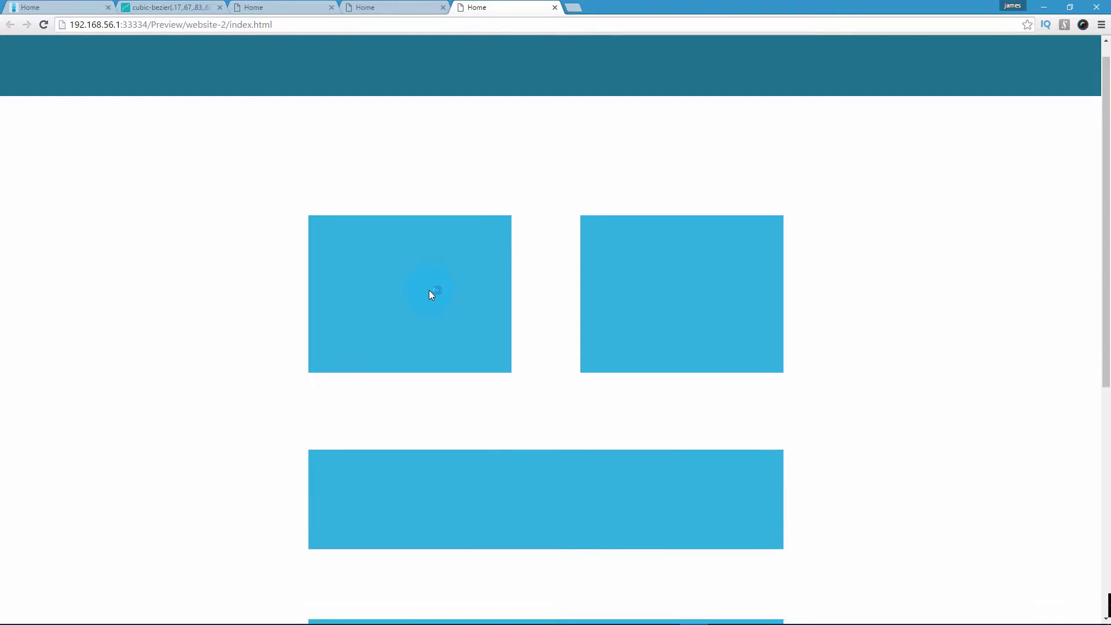
scroll(429, 290, up, 1)
scroll(428, 289, down, 1)
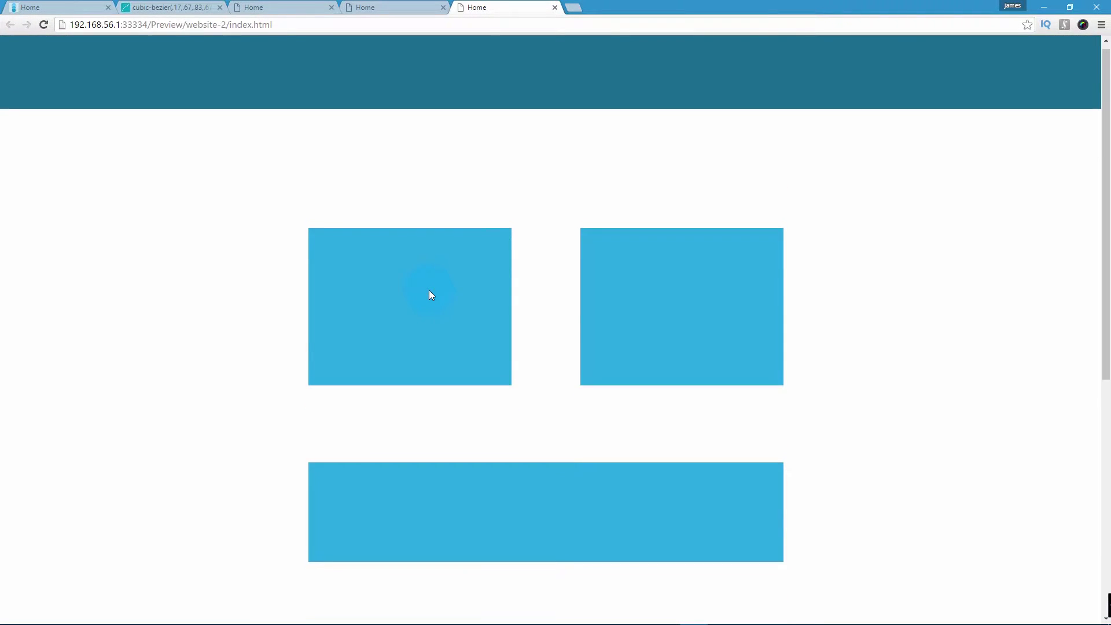
scroll(429, 295, up, 1)
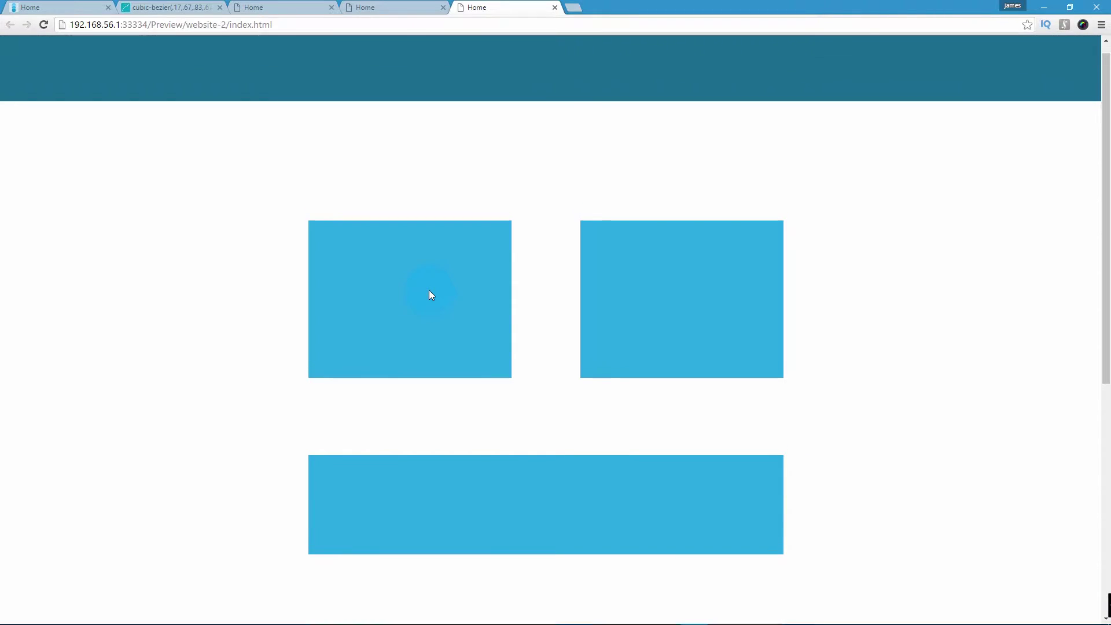
scroll(429, 295, down, 1)
scroll(428, 294, up, 2)
scroll(429, 290, down, 4)
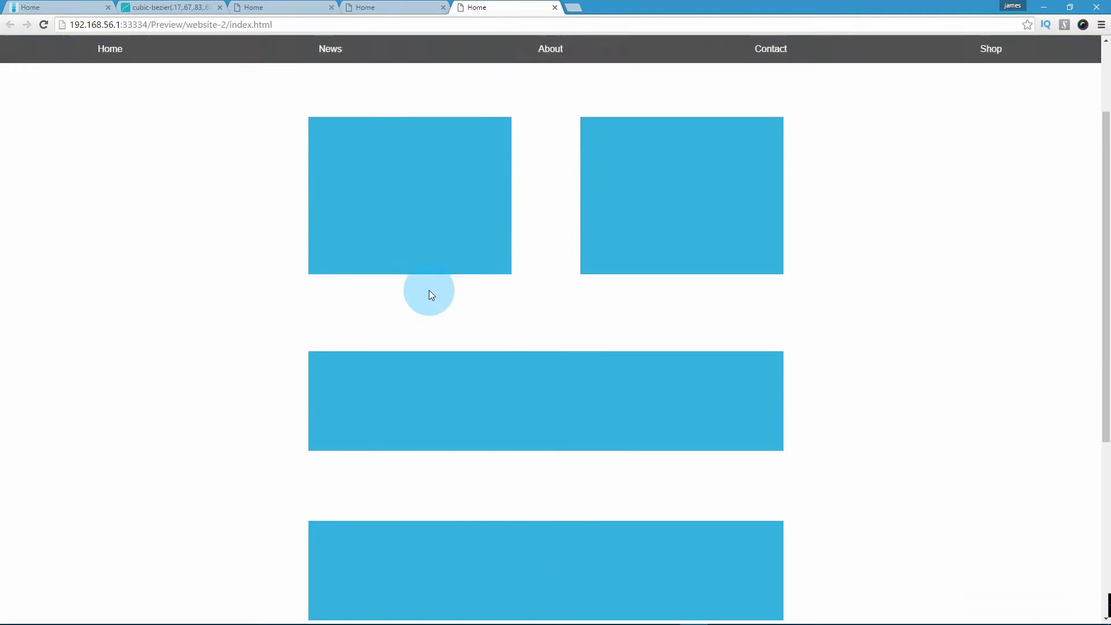
scroll(429, 290, up, 2)
scroll(430, 295, up, 3)
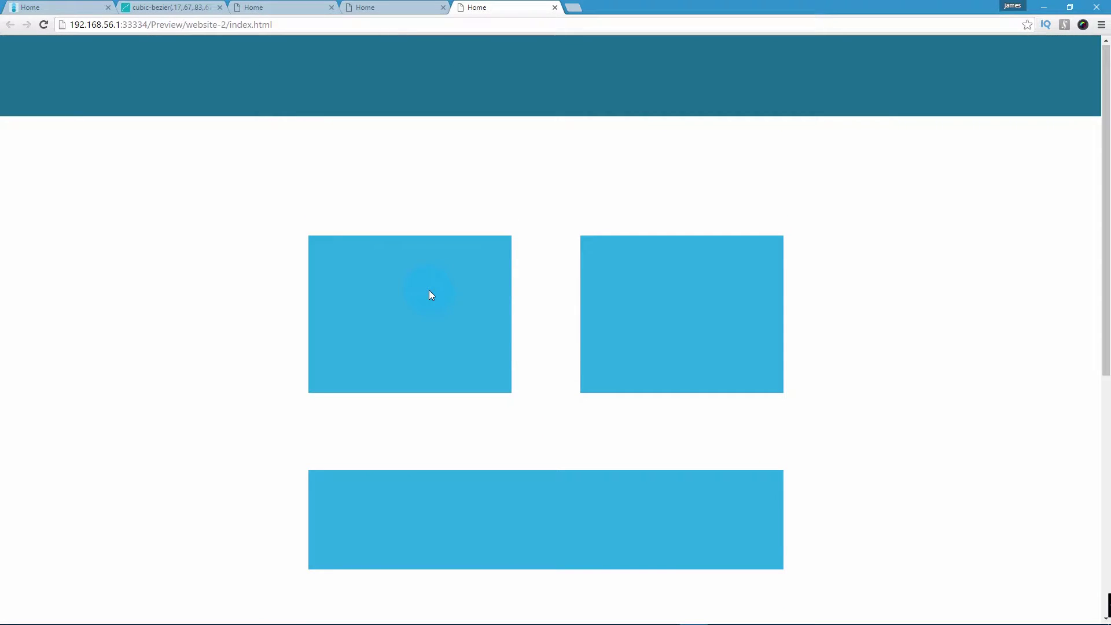
scroll(429, 294, down, 3)
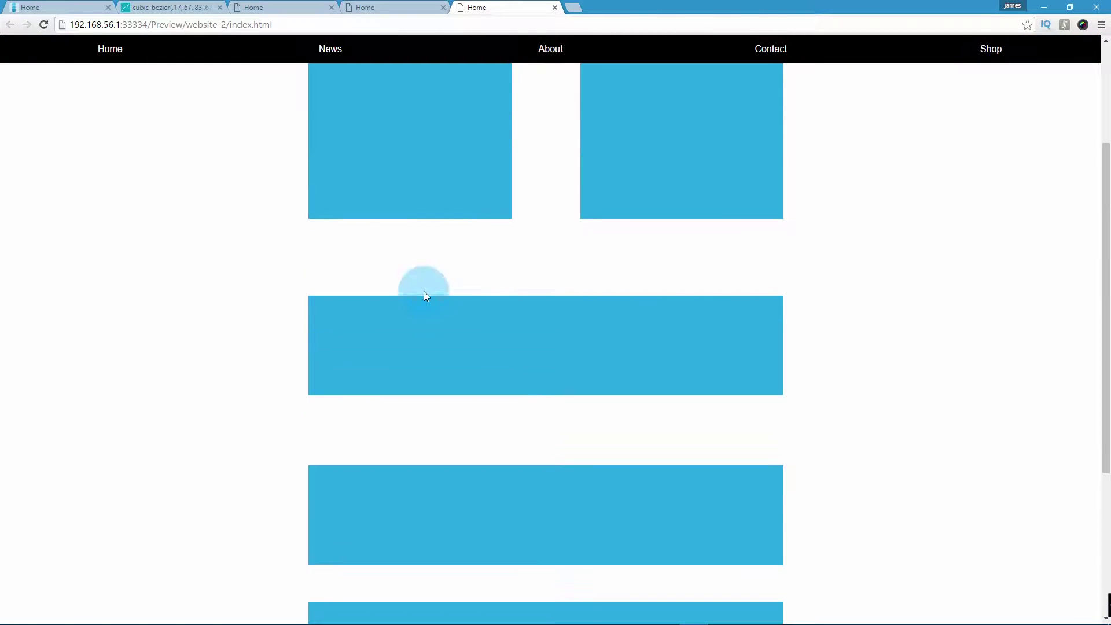
scroll(423, 295, up, 2)
scroll(423, 292, up, 2)
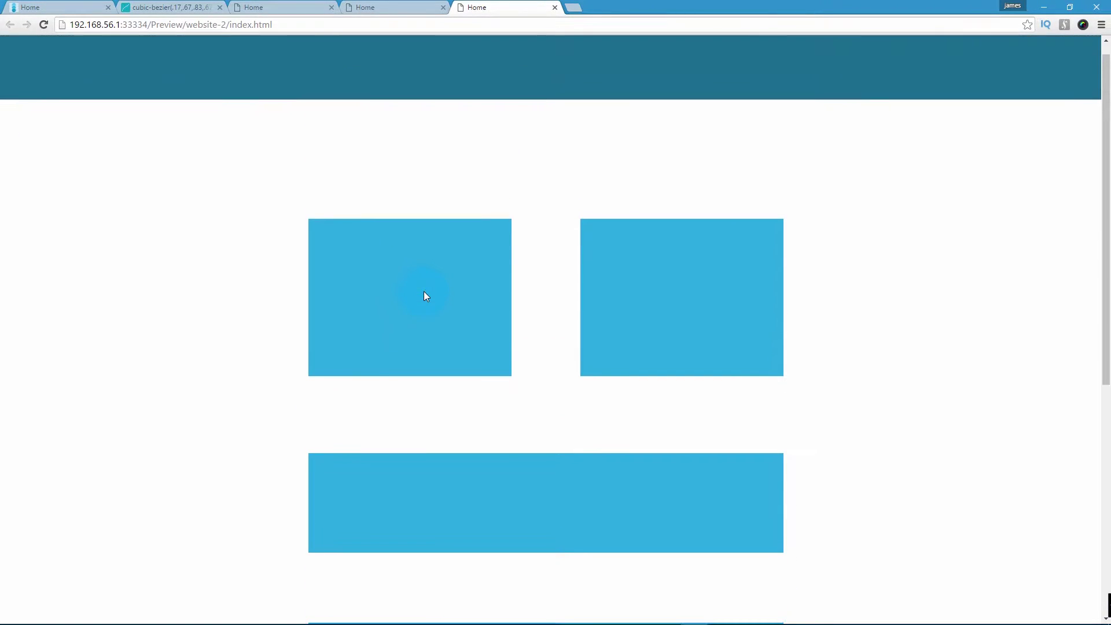
click(1047, 7)
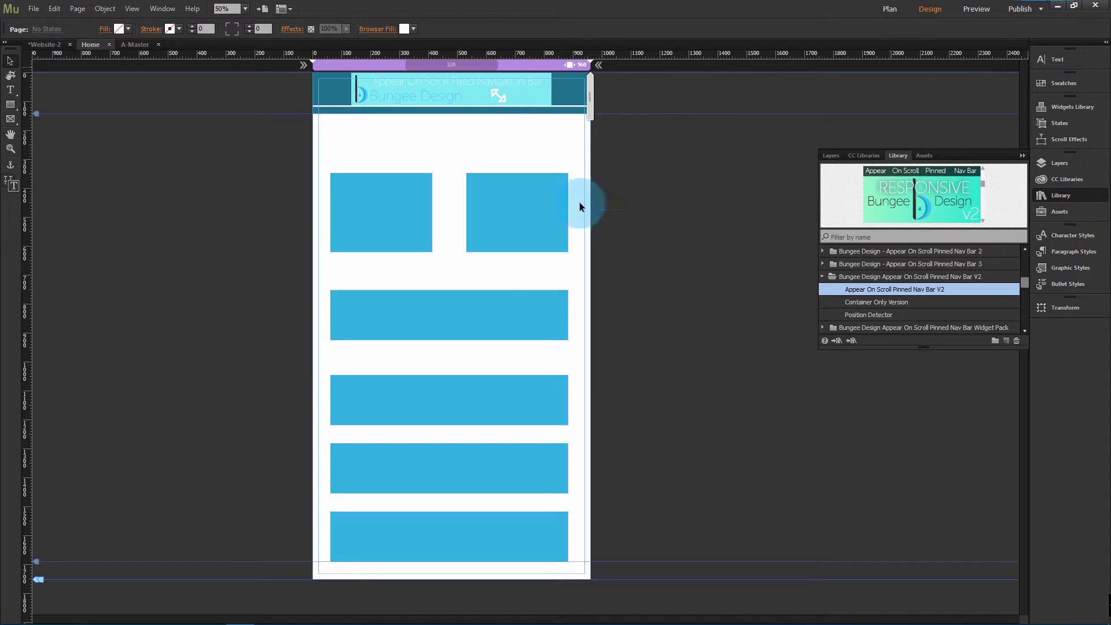
Set the nav bar widget's animation option to Scale In/Out (Aspect Ratio Maintained)
click(601, 127)
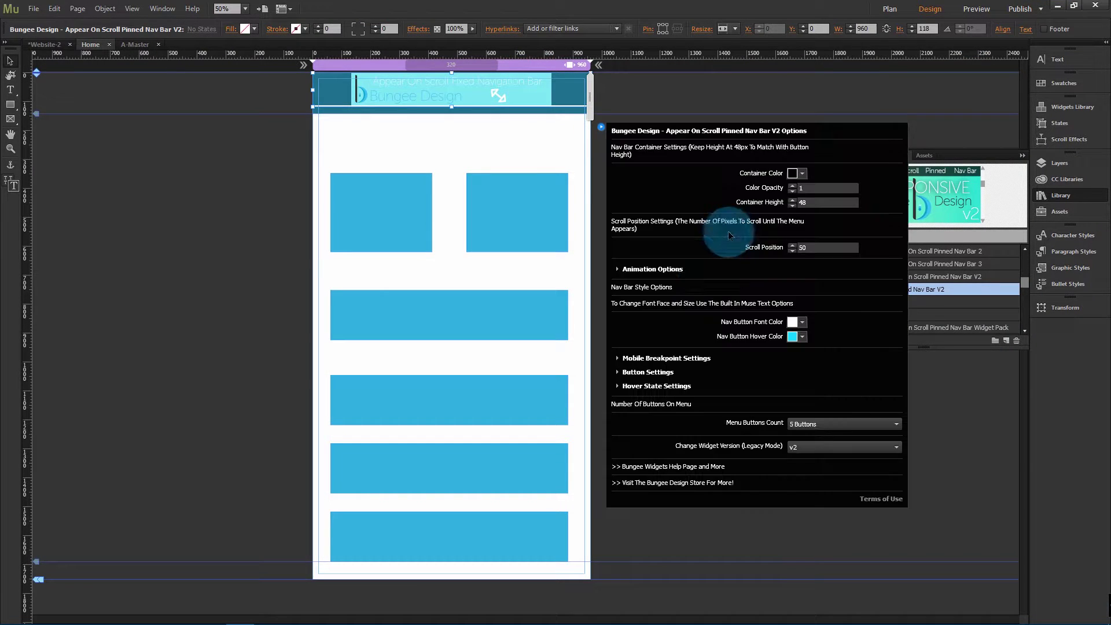
click(664, 270)
click(789, 298)
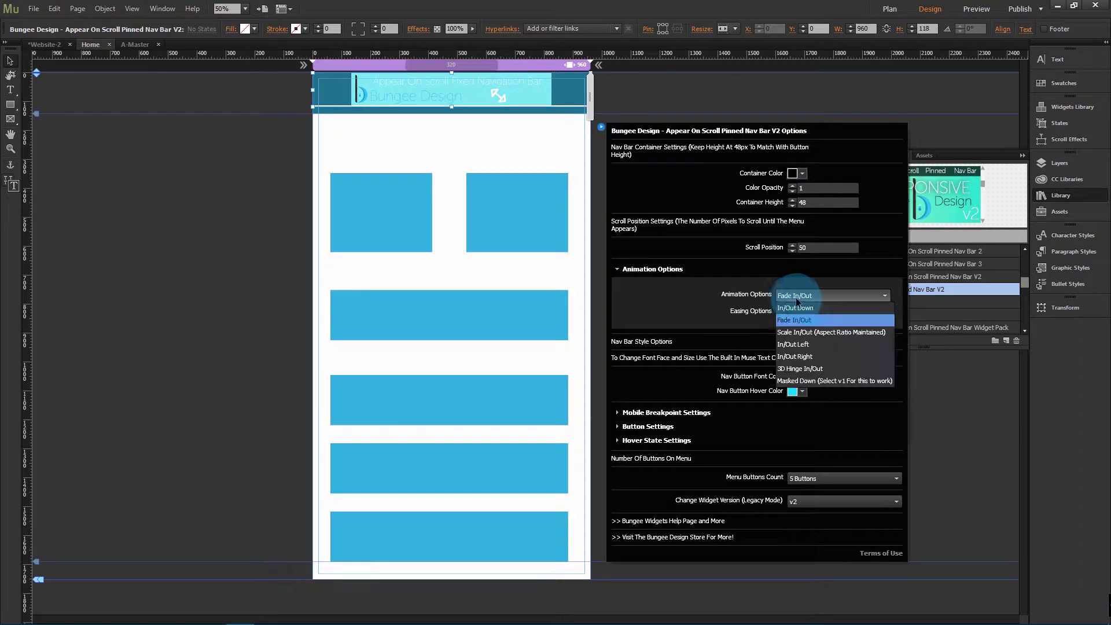
click(821, 332)
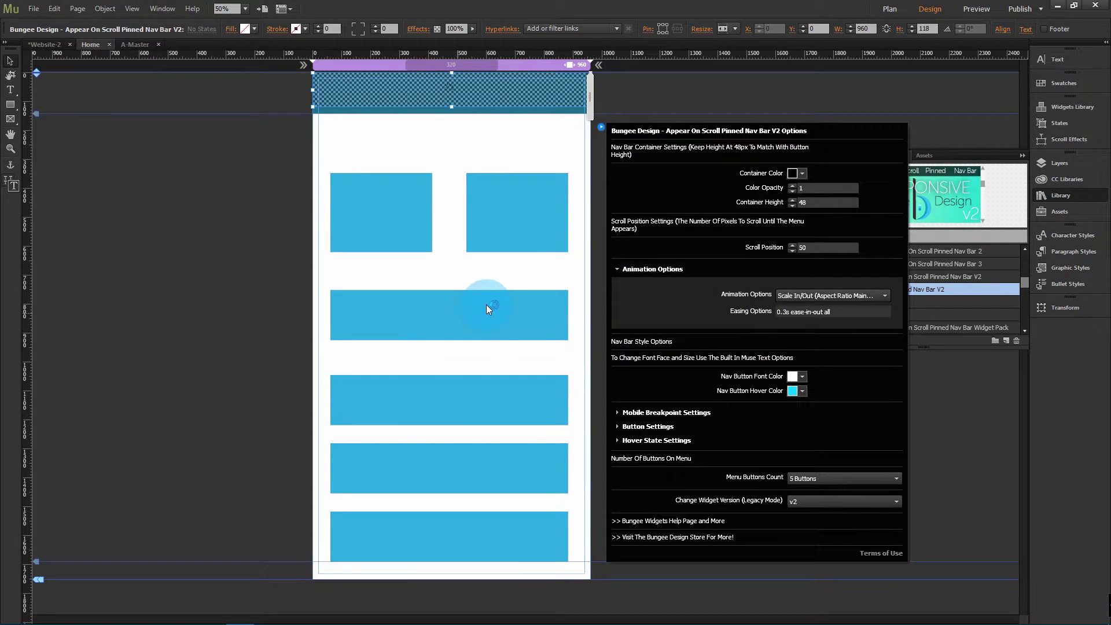
click(265, 238)
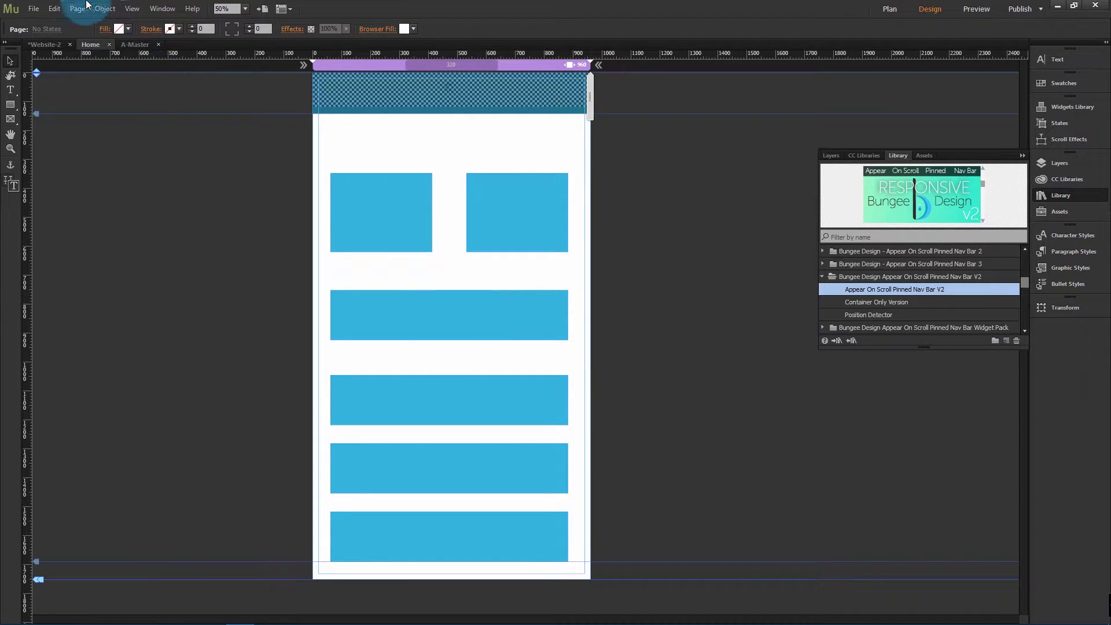
Preview the site in the browser and check the nav bar's Scale In/Out animation while scrolling up and down
click(34, 8)
click(110, 216)
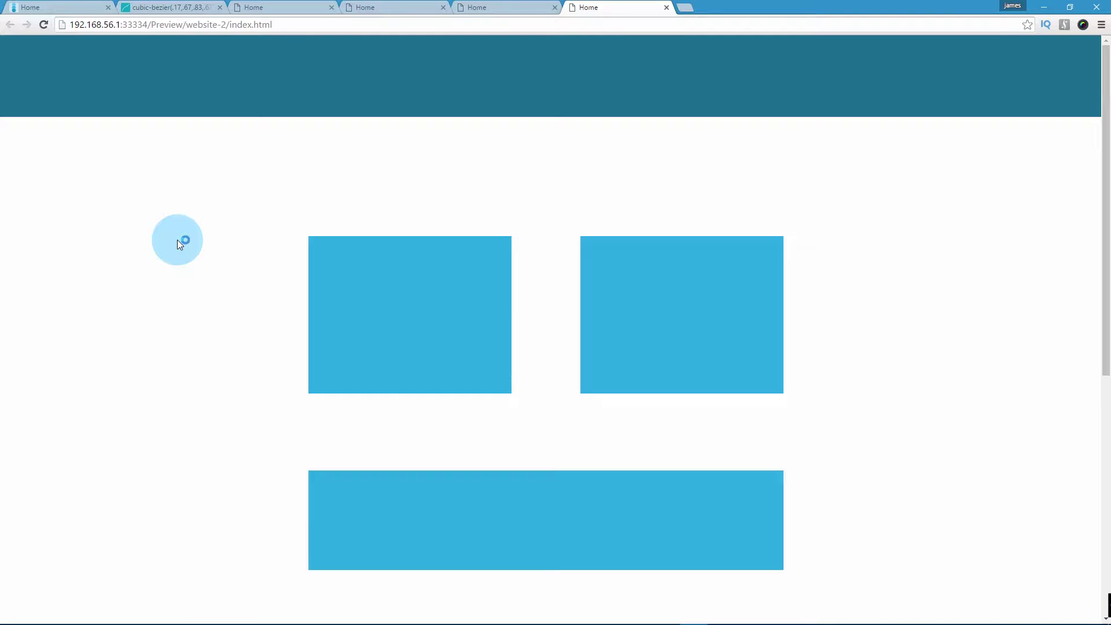
scroll(382, 238, down, 1)
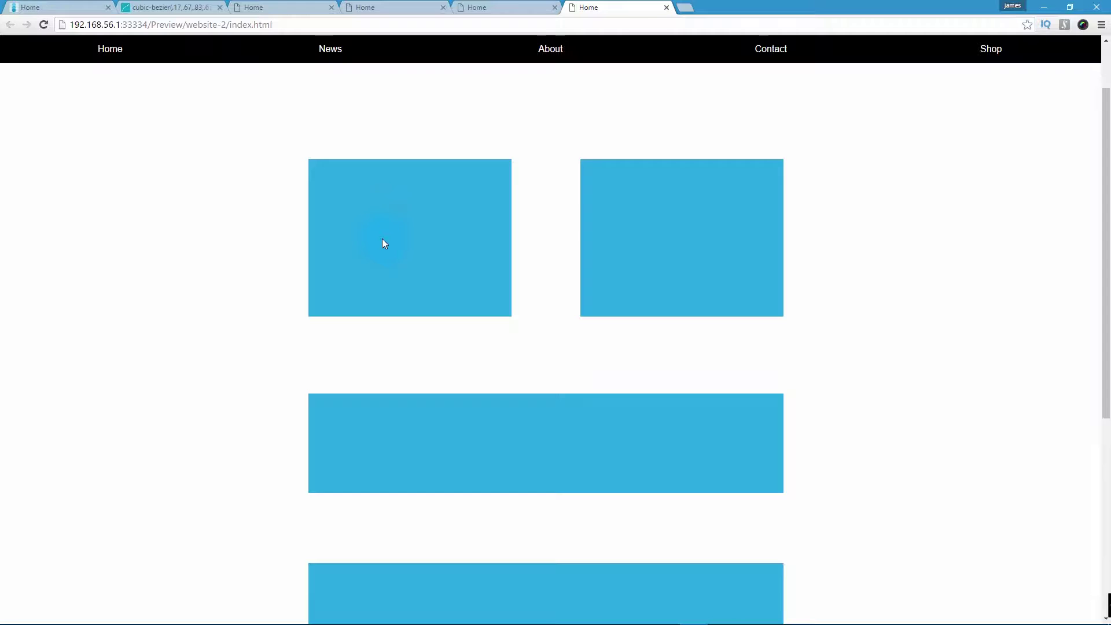
scroll(382, 238, up, 1)
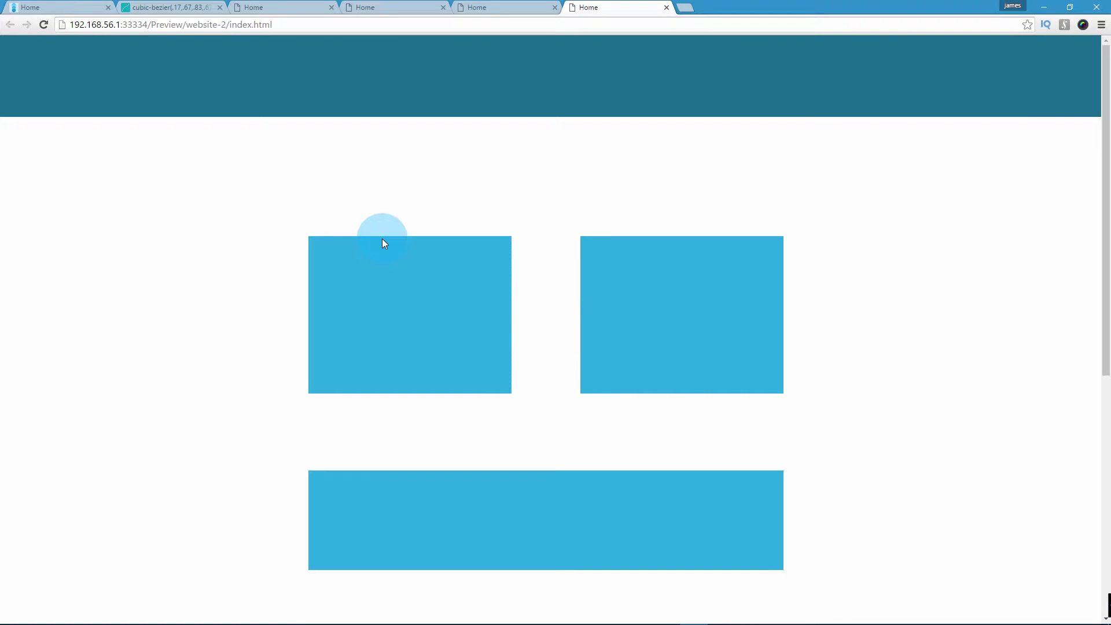
scroll(382, 238, down, 1)
scroll(382, 238, up, 1)
scroll(382, 238, down, 1)
scroll(382, 238, up, 1)
scroll(432, 232, down, 2)
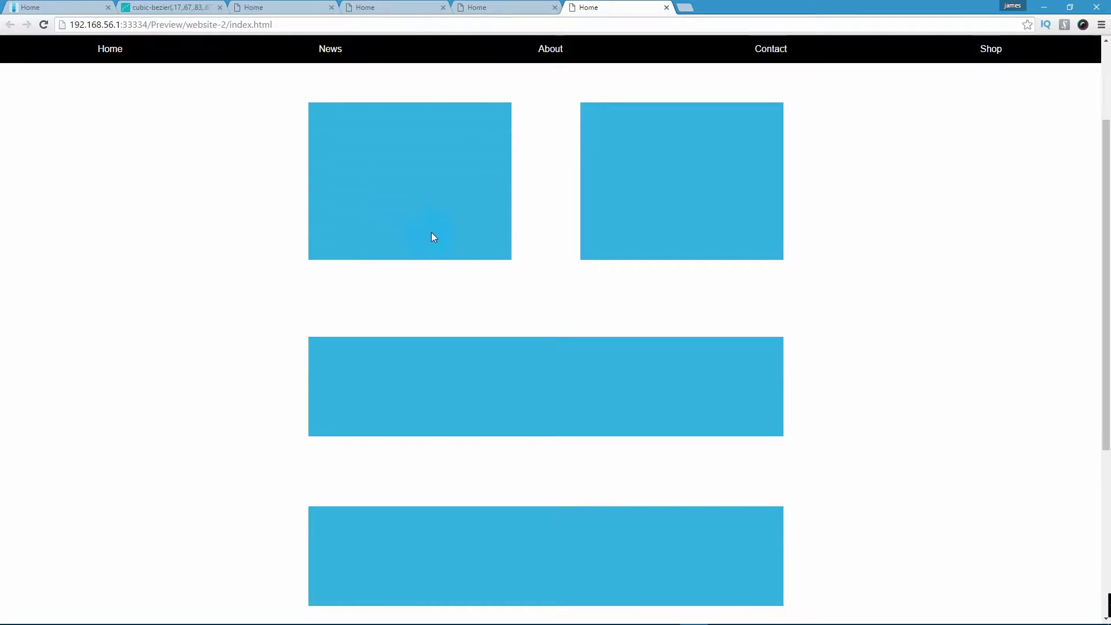
click(1048, 8)
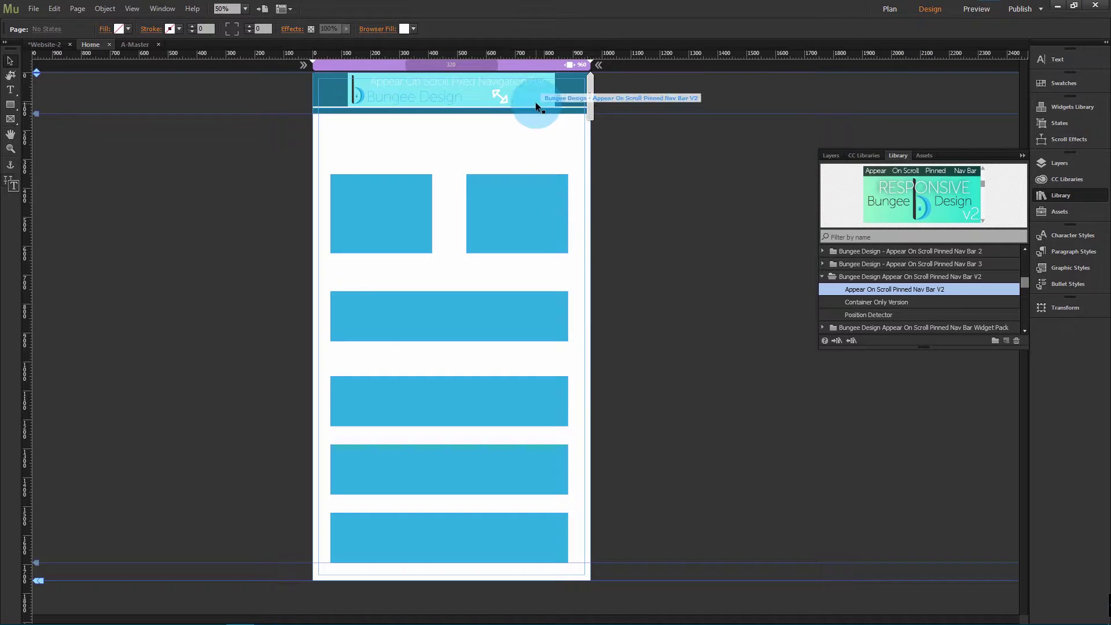
Set the nav bar widget's animation option to In/Out Left
drag(536, 103, 612, 122)
click(601, 127)
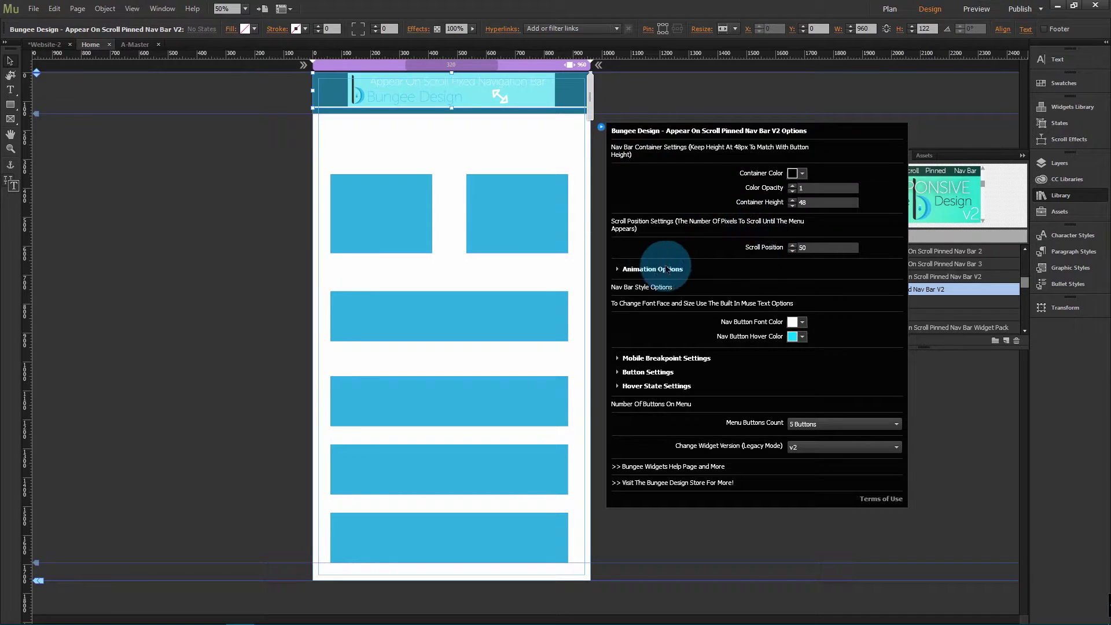
click(642, 269)
click(822, 296)
click(811, 342)
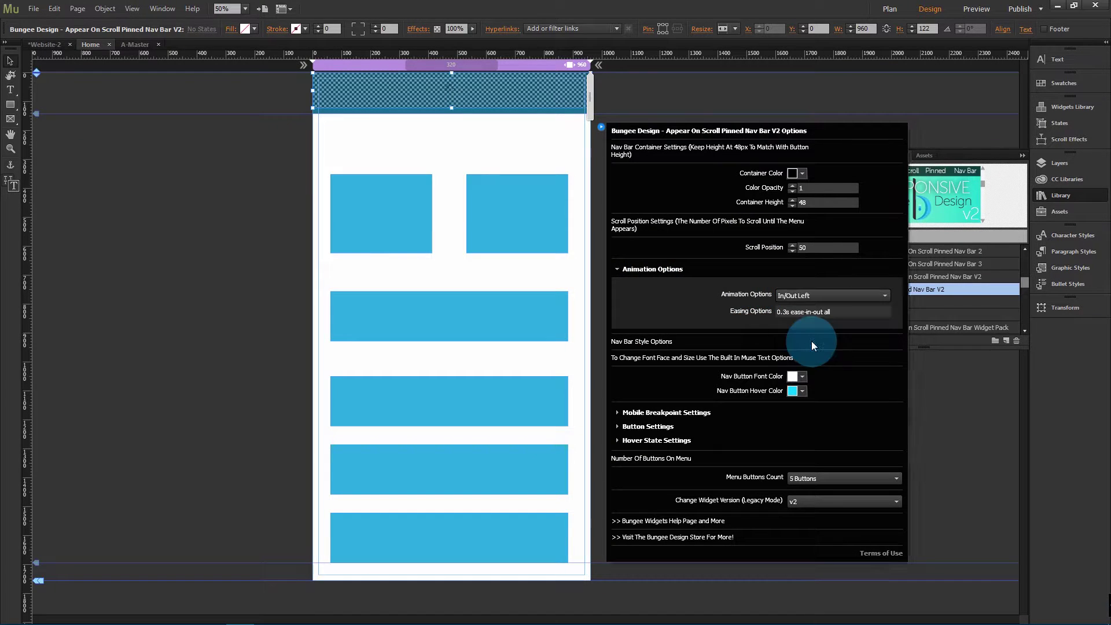
click(215, 190)
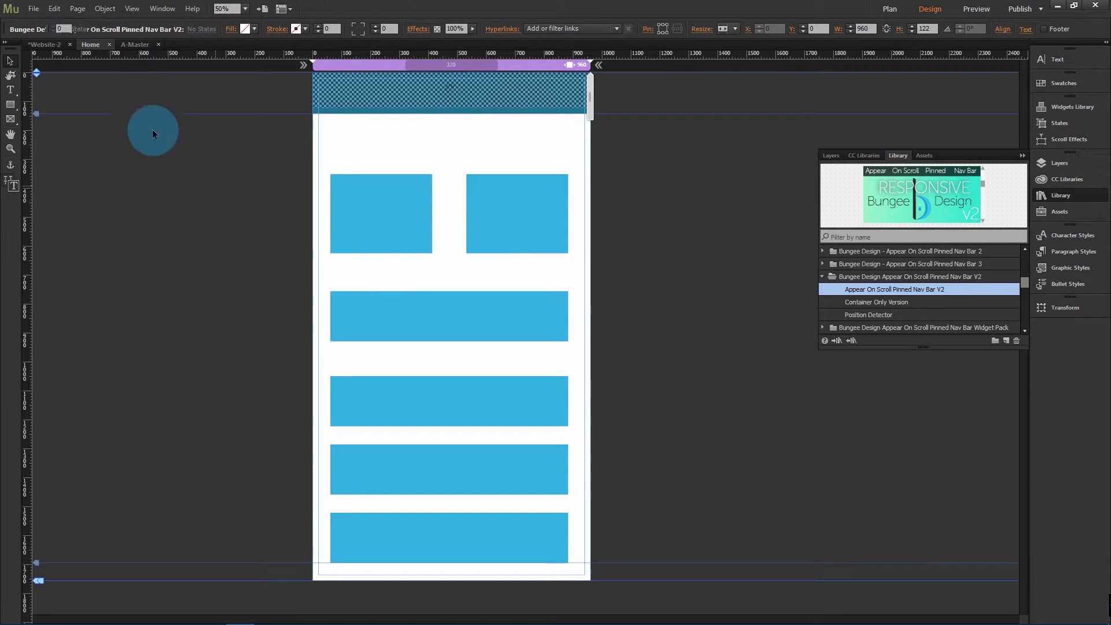
Preview the site in the browser with the nav bar's In/Out Left animation, and return to Muse
click(34, 9)
click(116, 215)
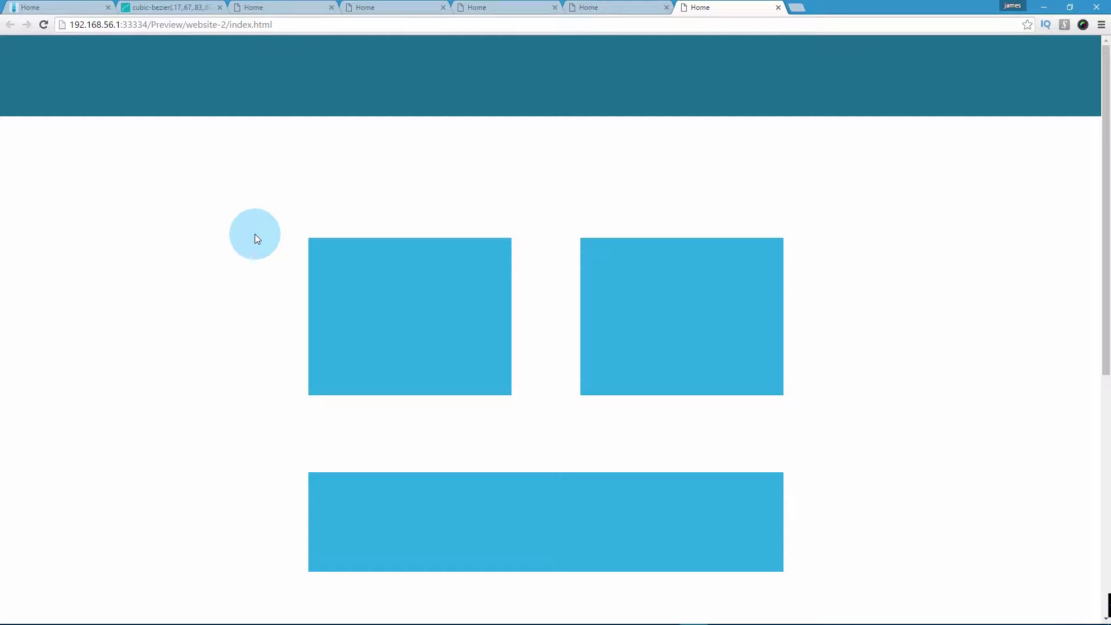
click(1043, 7)
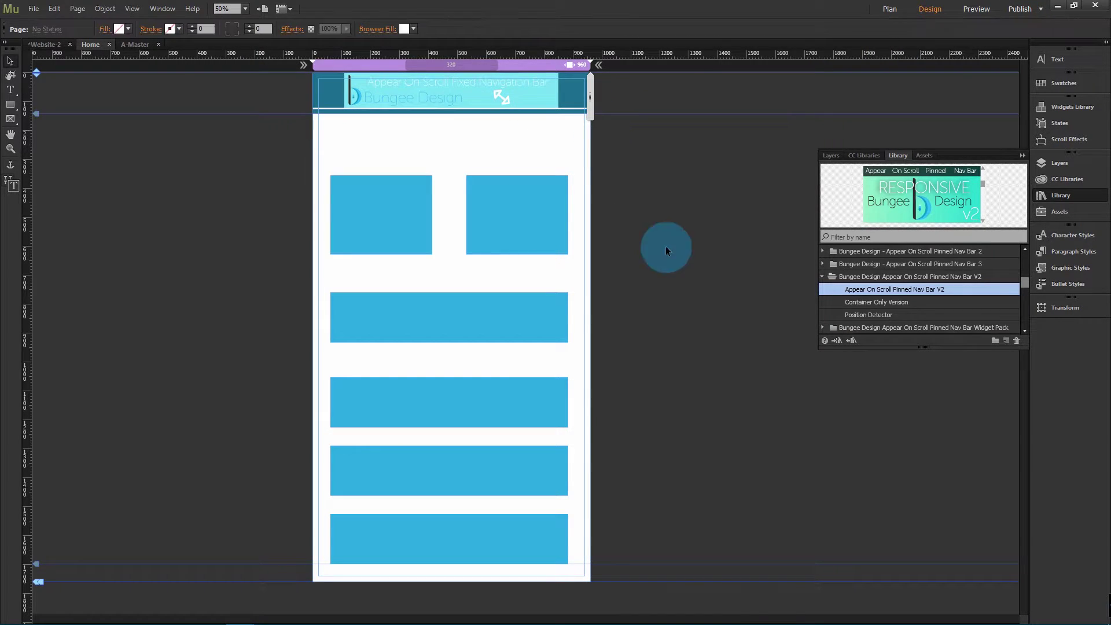
Choose another animation option for the nav bar widget in place of In/Out Left
click(601, 127)
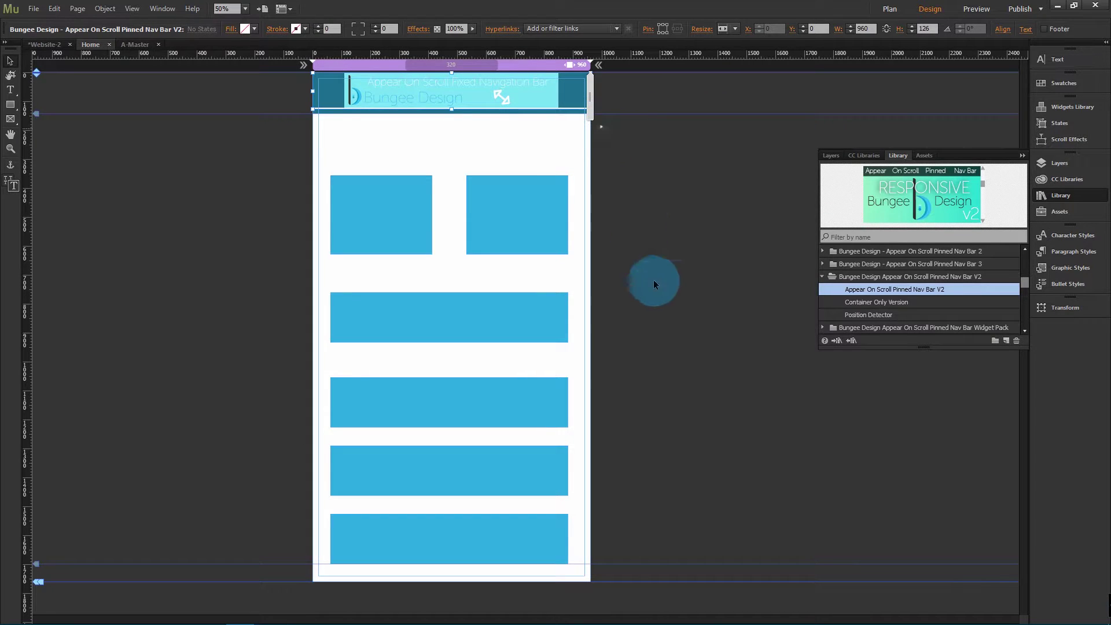
click(633, 269)
click(794, 302)
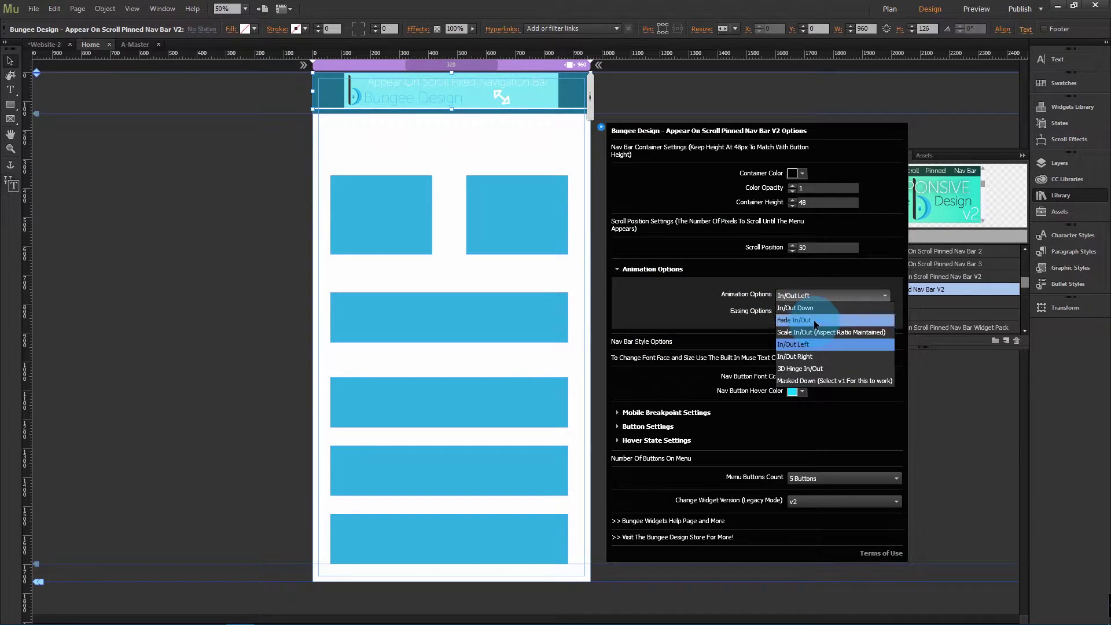
click(427, 280)
click(263, 260)
Preview the site in the browser and check the newly chosen nav bar animation on scroll
click(34, 8)
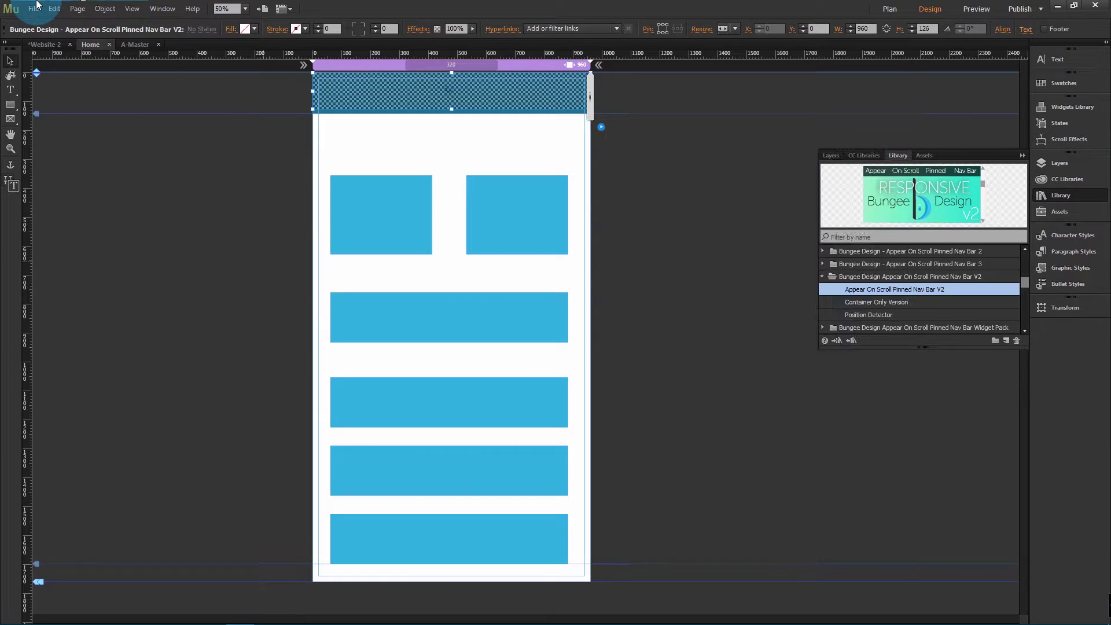
click(118, 217)
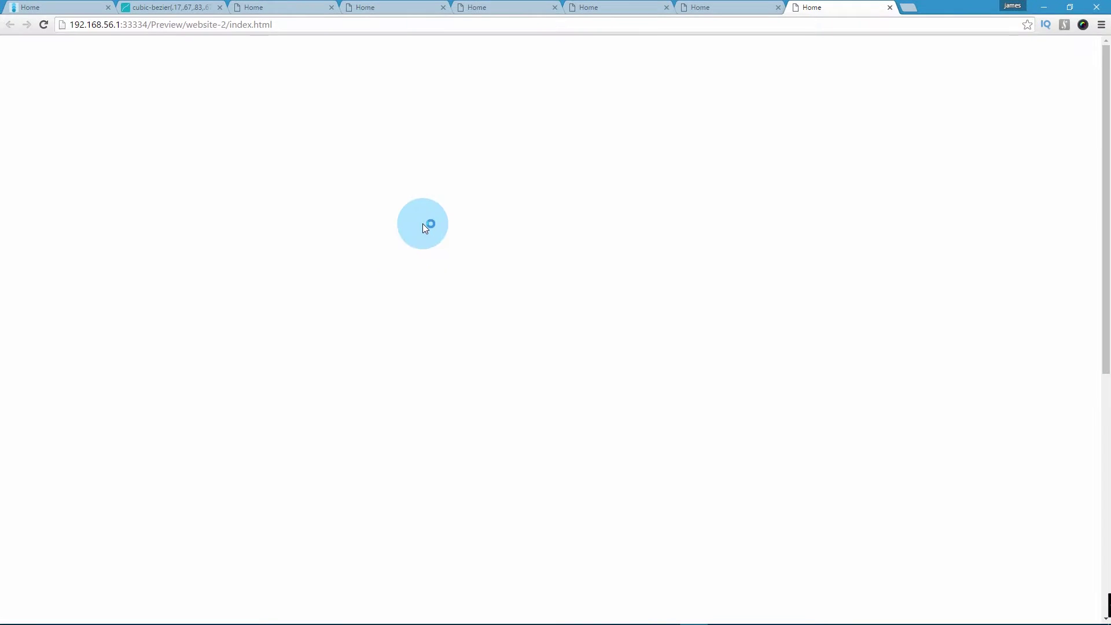
scroll(424, 227, down, 2)
scroll(422, 227, up, 1)
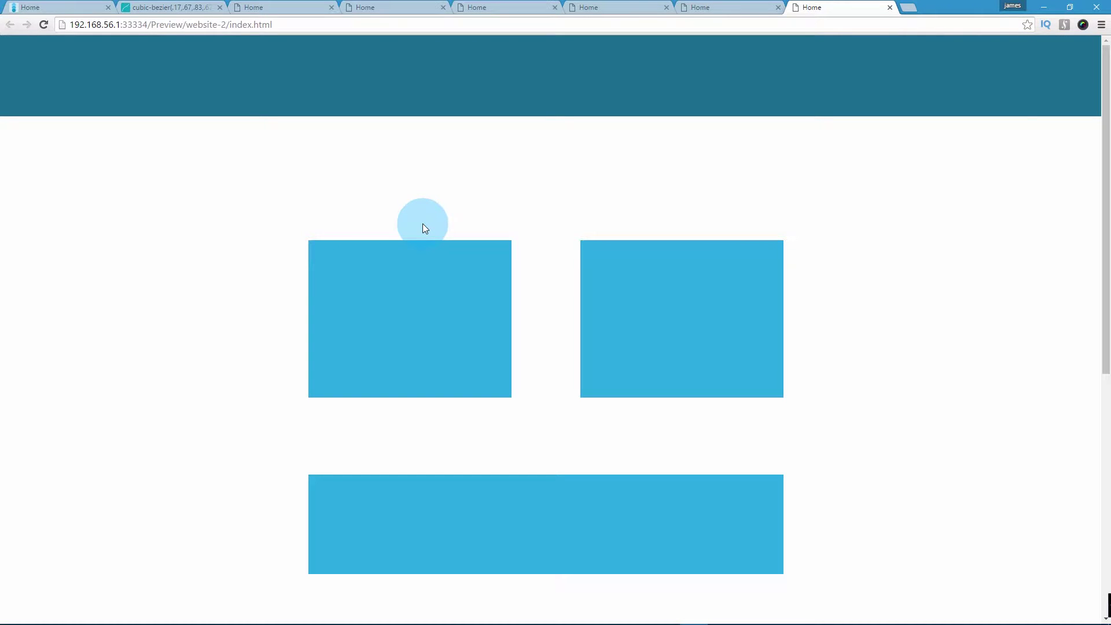
Restore the maximized browser preview to a floating window, widen it and reposition it over the Muse workspace
drag(955, 10, 921, 44)
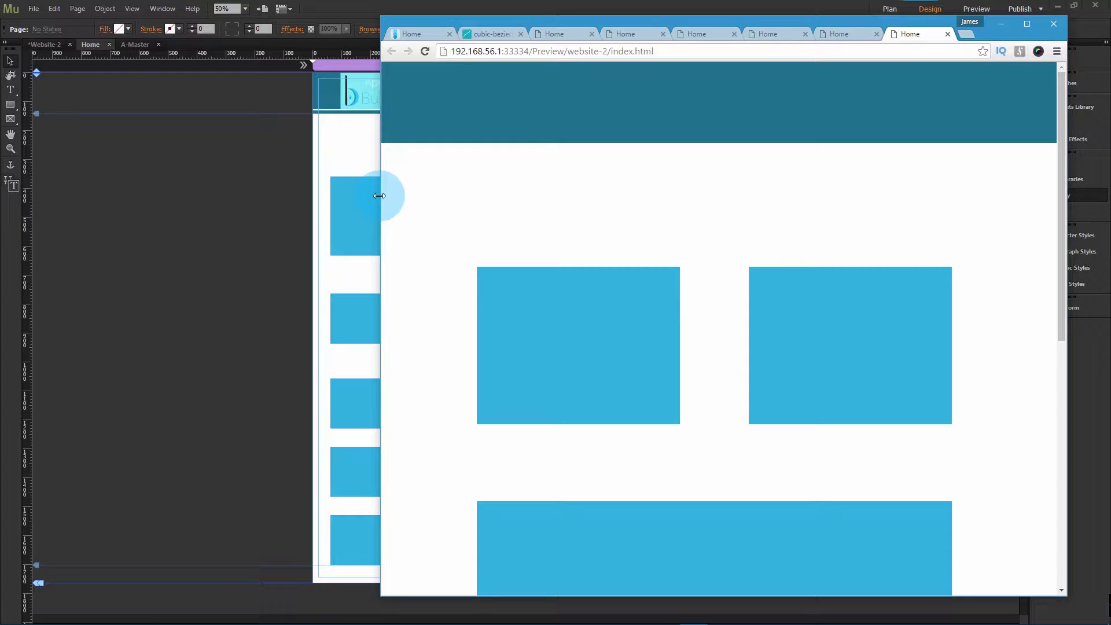
drag(379, 196, 0, 195)
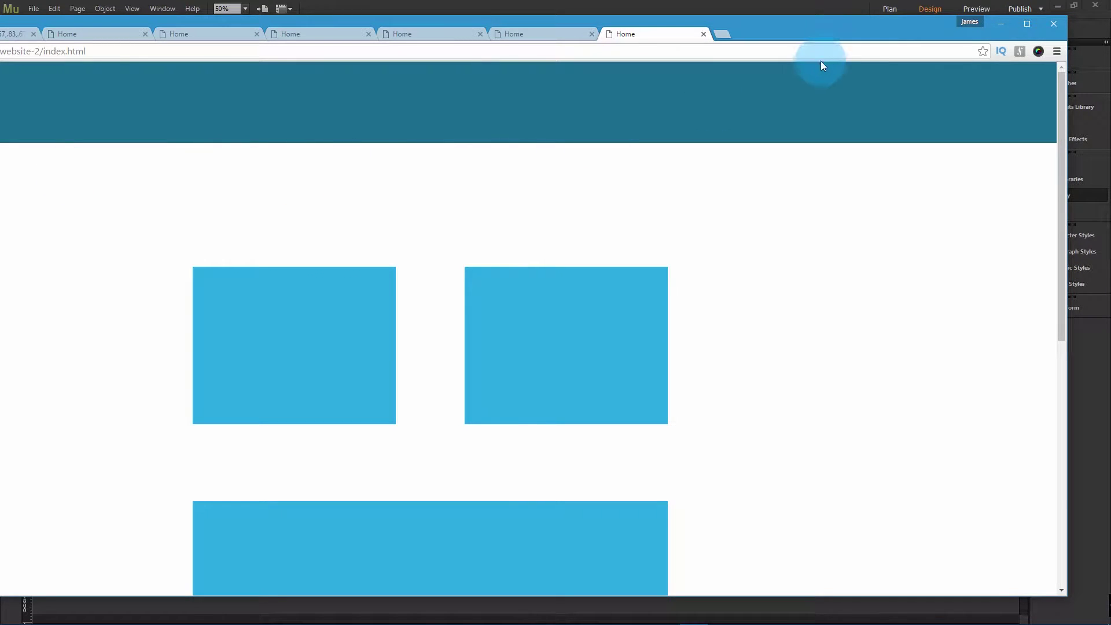
drag(835, 21, 865, 17)
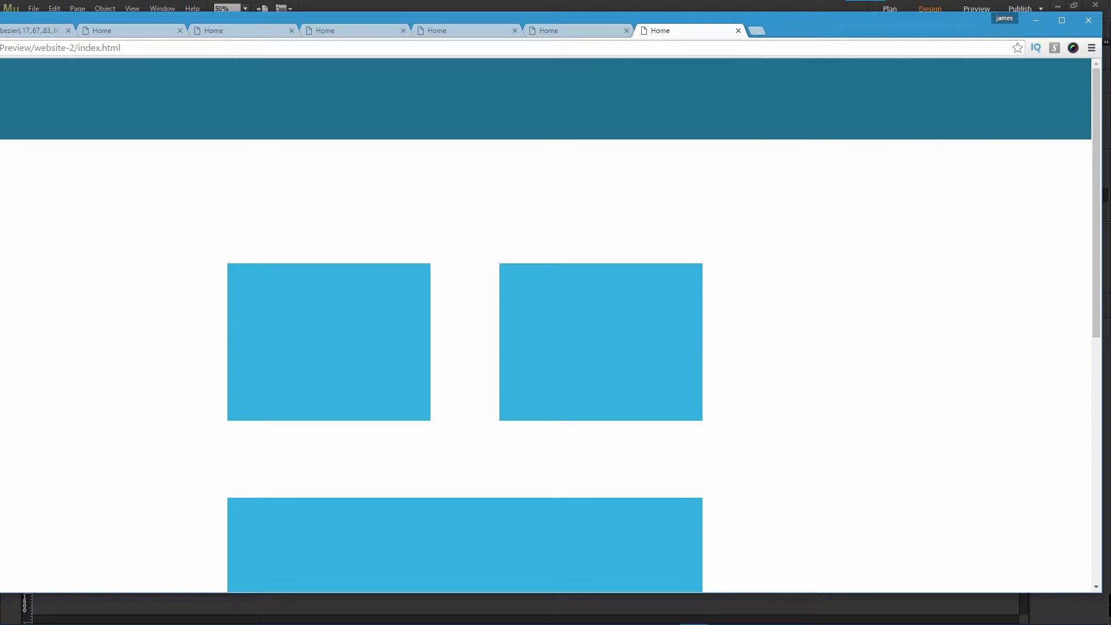
Check the In/Out Right nav bar animation by scrolling the preview at several browser window widths, and minimize the browser
scroll(239, 211, down, 2)
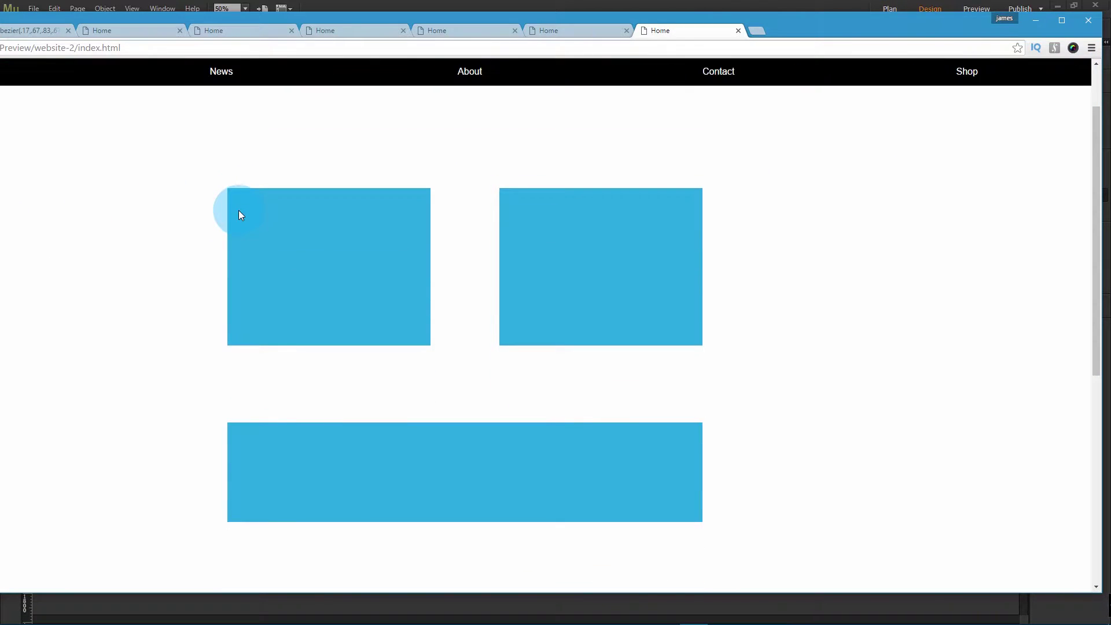
scroll(239, 212, up, 2)
scroll(238, 210, down, 2)
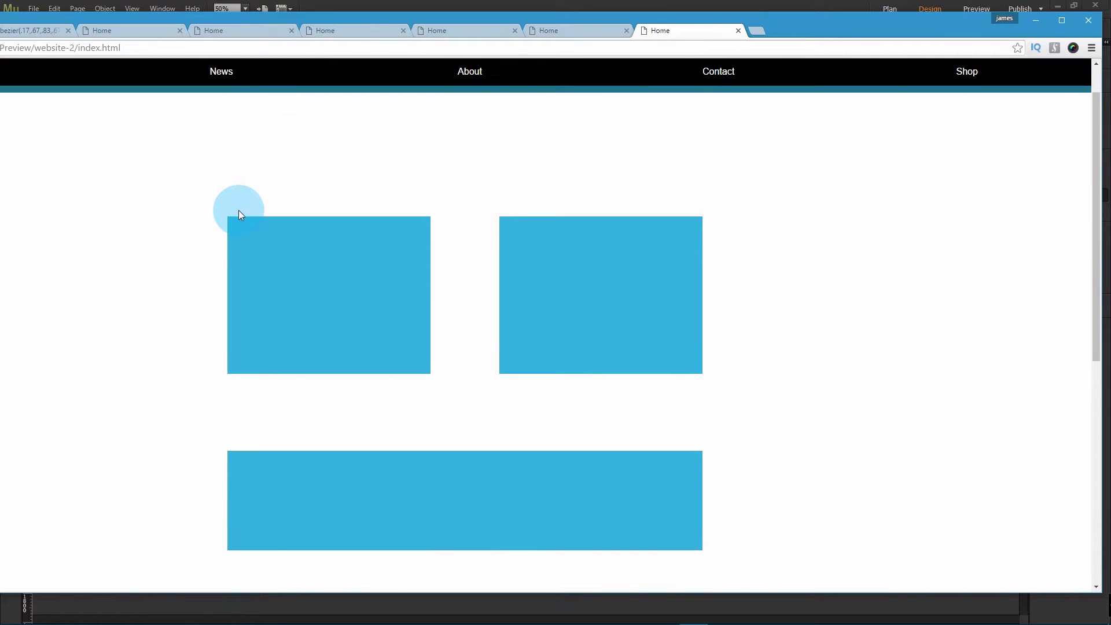
scroll(239, 210, up, 2)
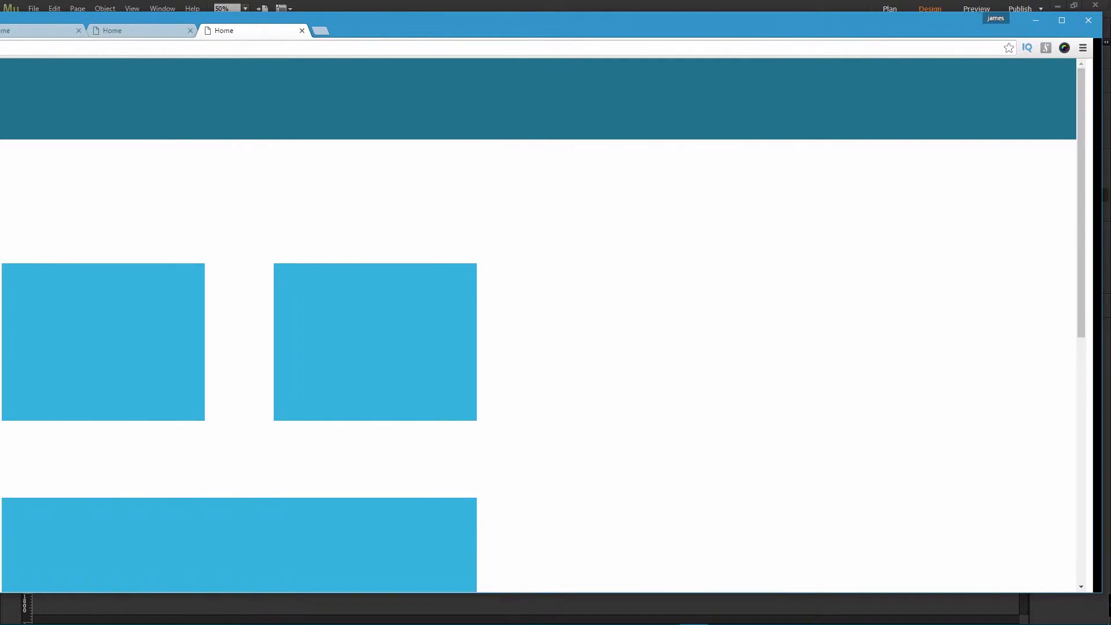
scroll(306, 232, down, 3)
scroll(305, 232, down, 1)
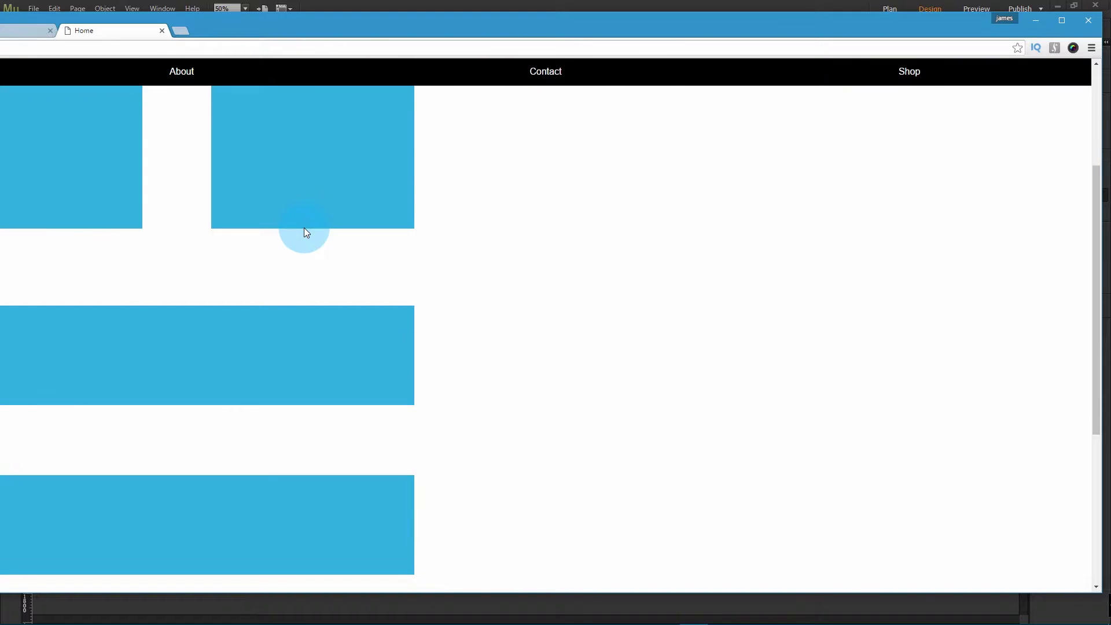
scroll(307, 231, up, 4)
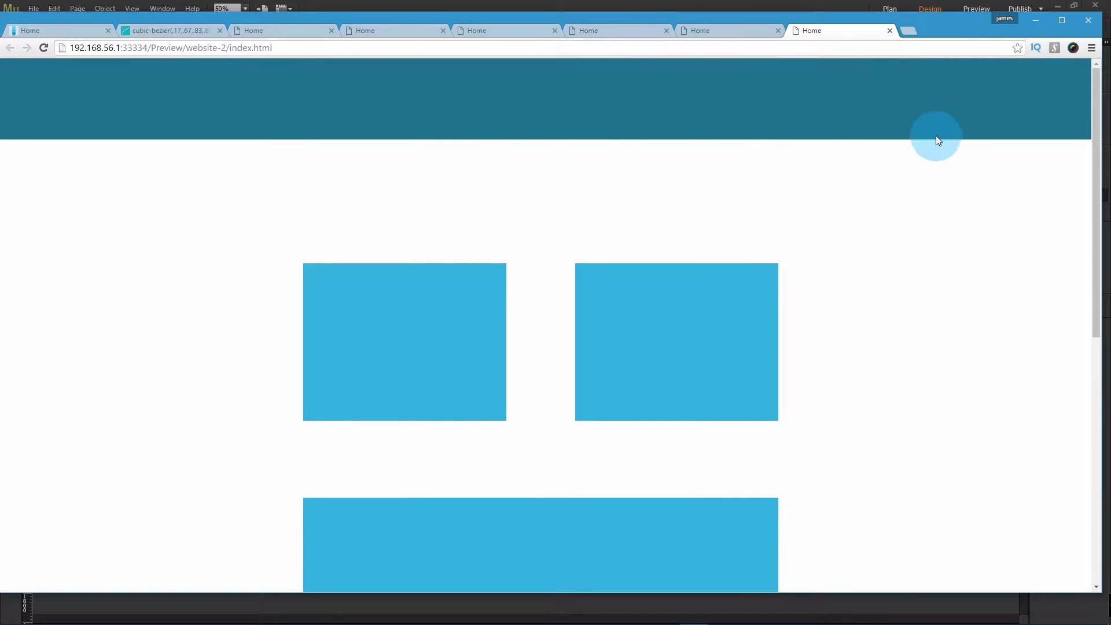
scroll(772, 208, down, 2)
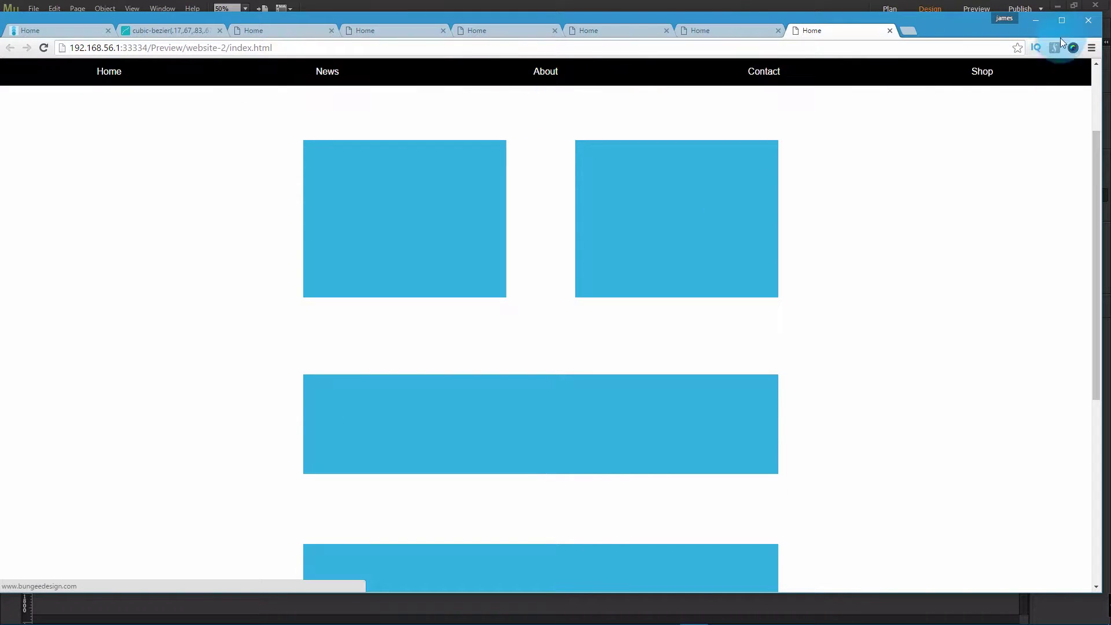
click(1036, 22)
Set the animation option of the Appear On Scroll Pinned Nav Bar V2 widget to 3D Hinge In/Out
click(467, 106)
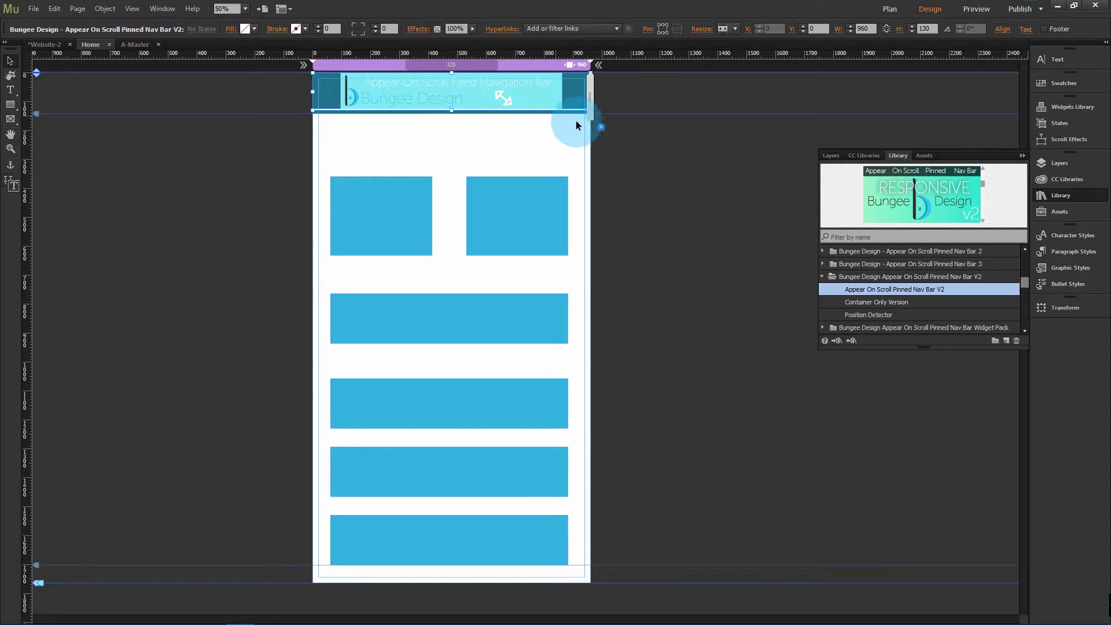
click(601, 126)
click(633, 269)
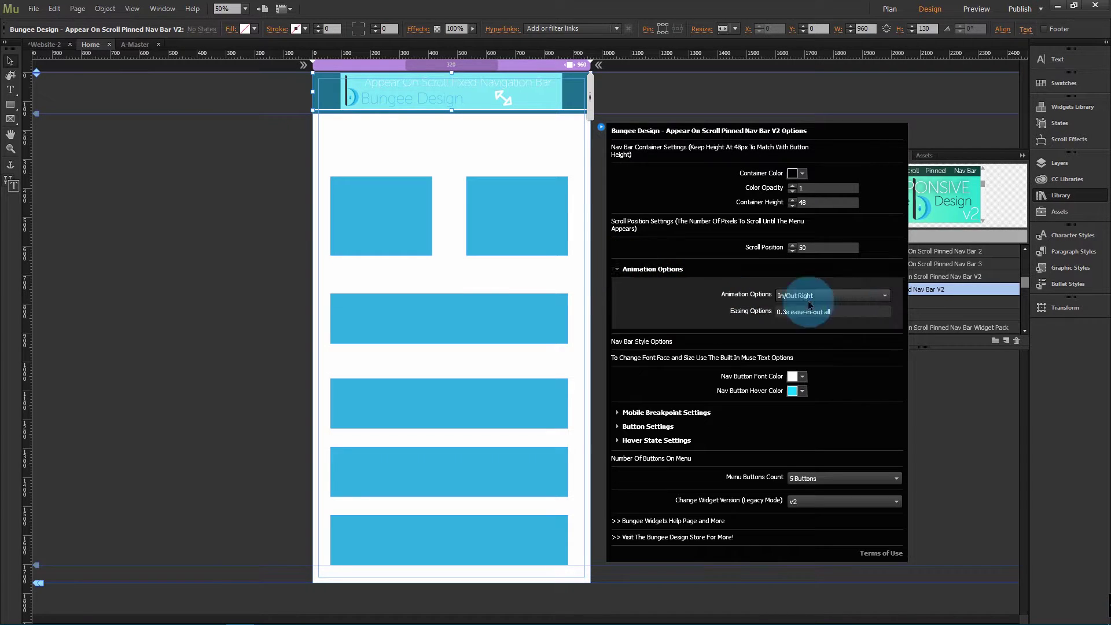
click(825, 292)
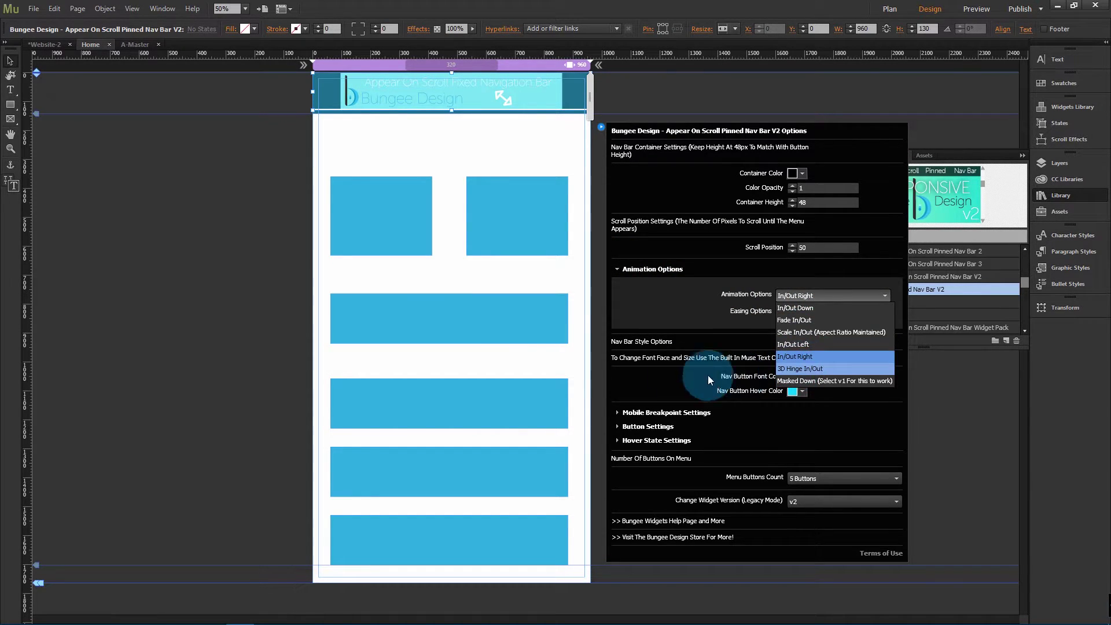
click(809, 367)
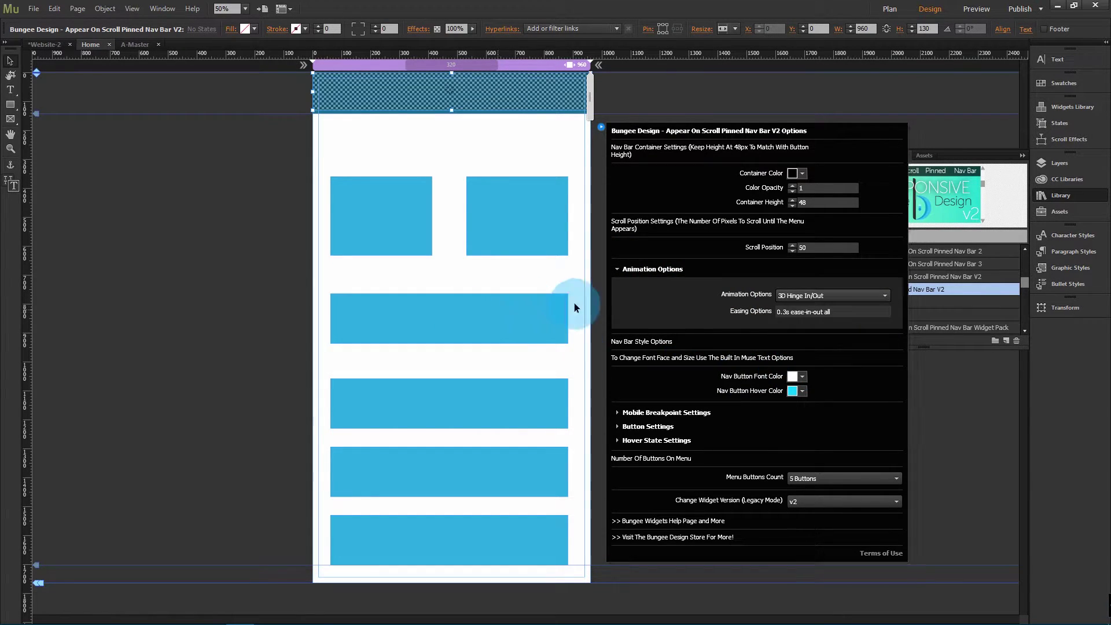
Preview the site in the browser with the 3D Hinge In/Out animation and maximize the preview window
click(265, 253)
click(33, 8)
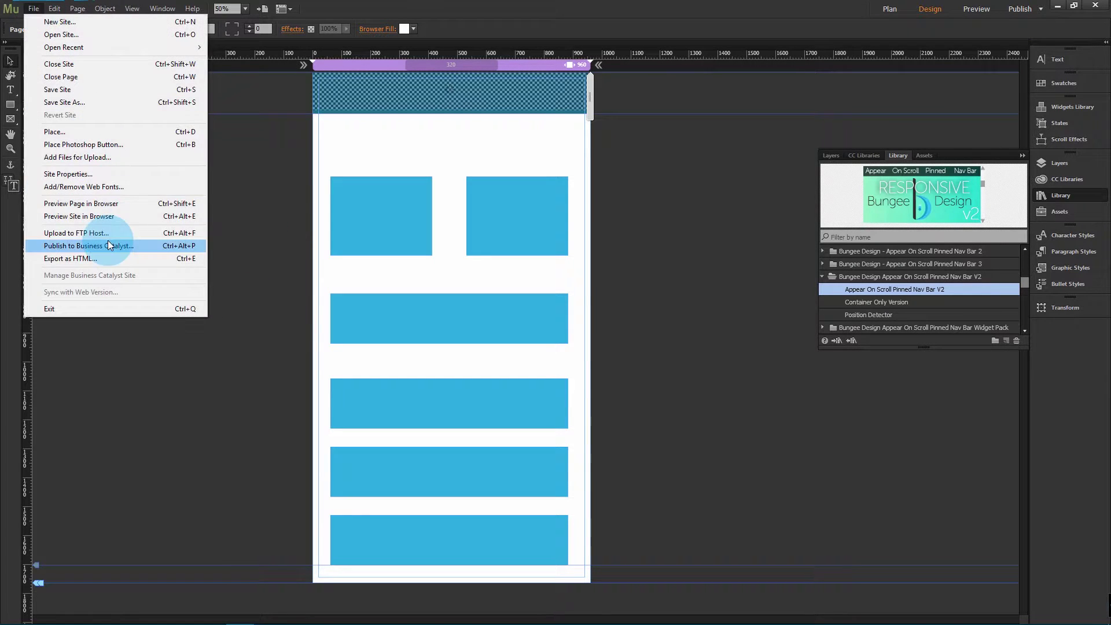
click(128, 215)
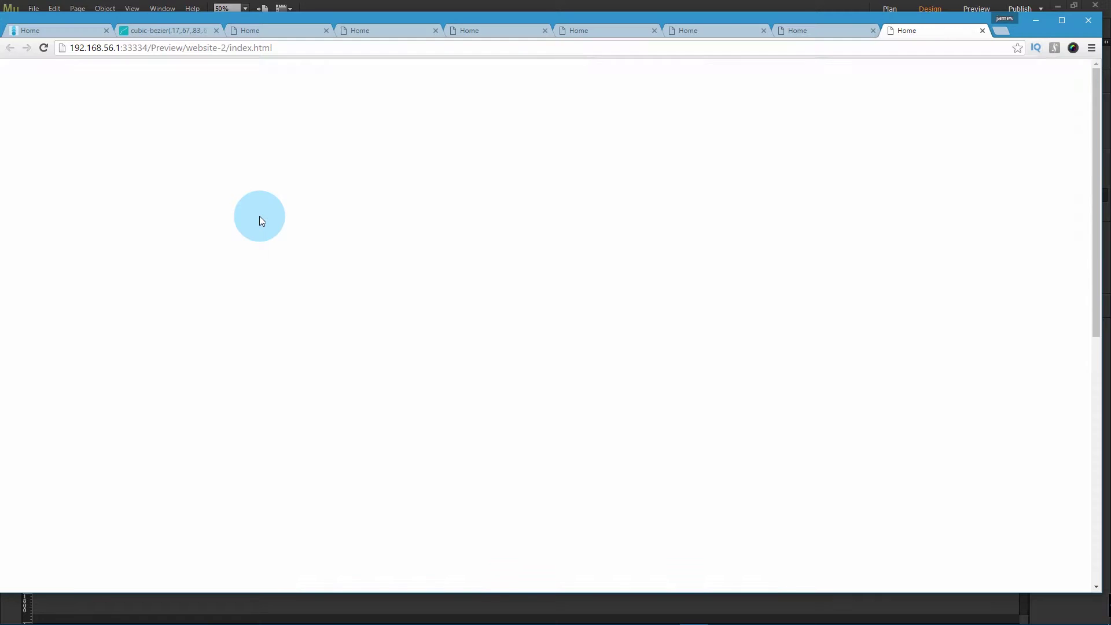
double_click(587, 19)
Examine how the nav bar hinges in and out as the previewed page scrolls past the trigger position
scroll(573, 99, down, 1)
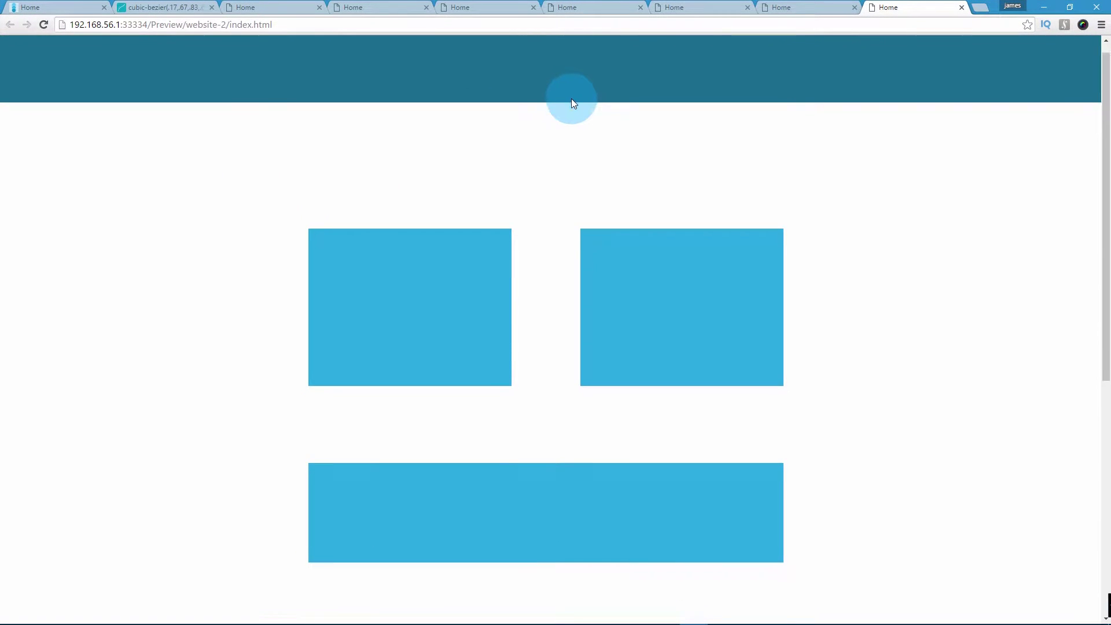
scroll(571, 98, up, 1)
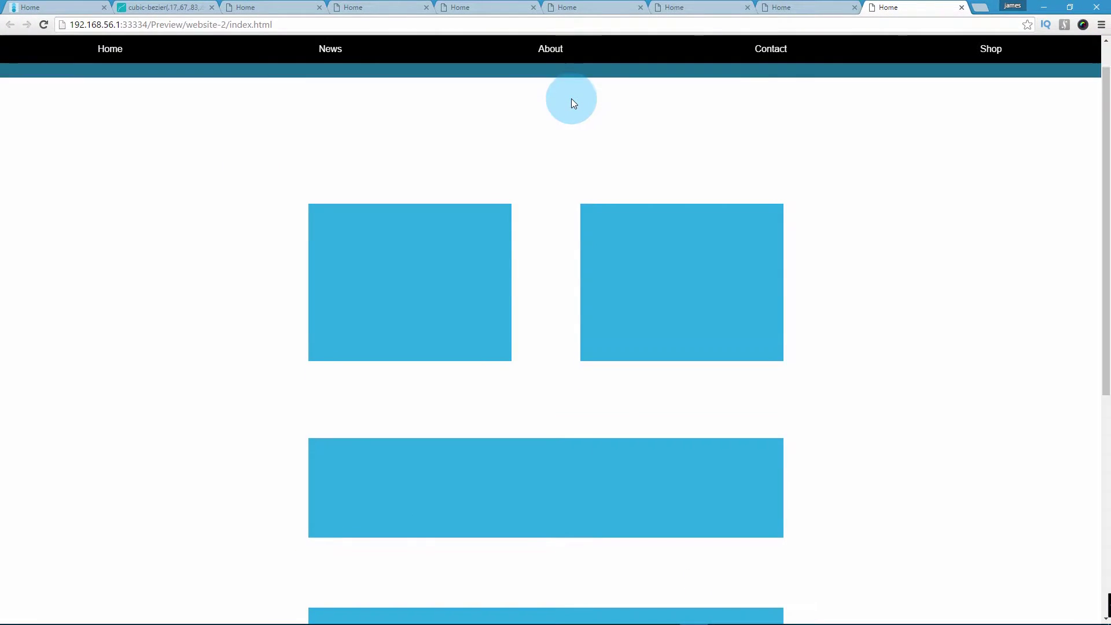
scroll(570, 98, down, 1)
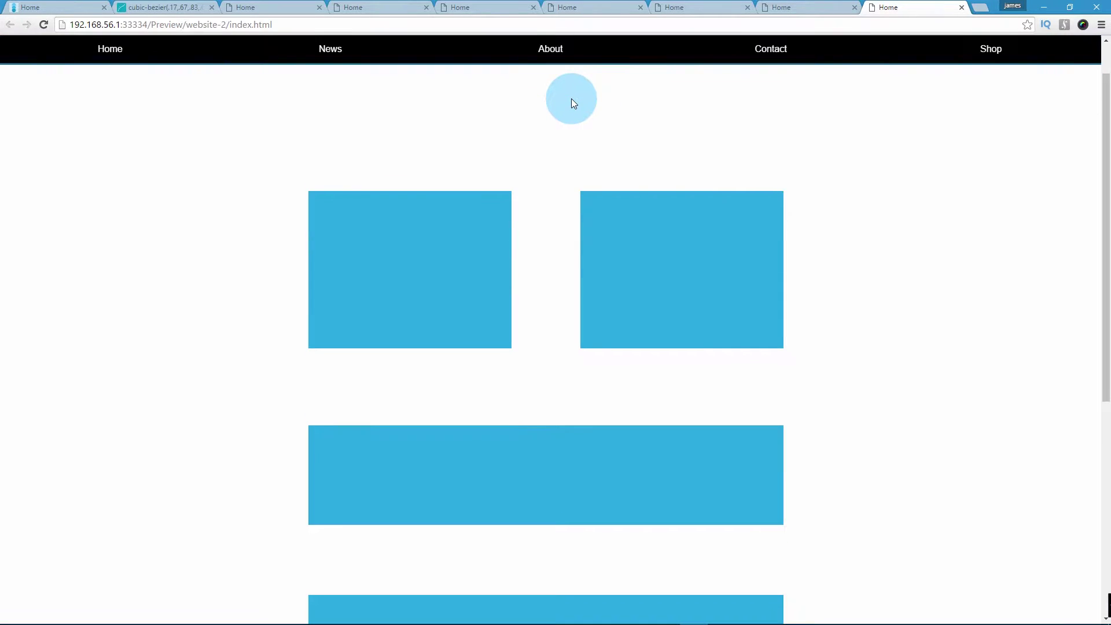
scroll(571, 98, down, 2)
scroll(571, 98, up, 3)
scroll(571, 98, down, 2)
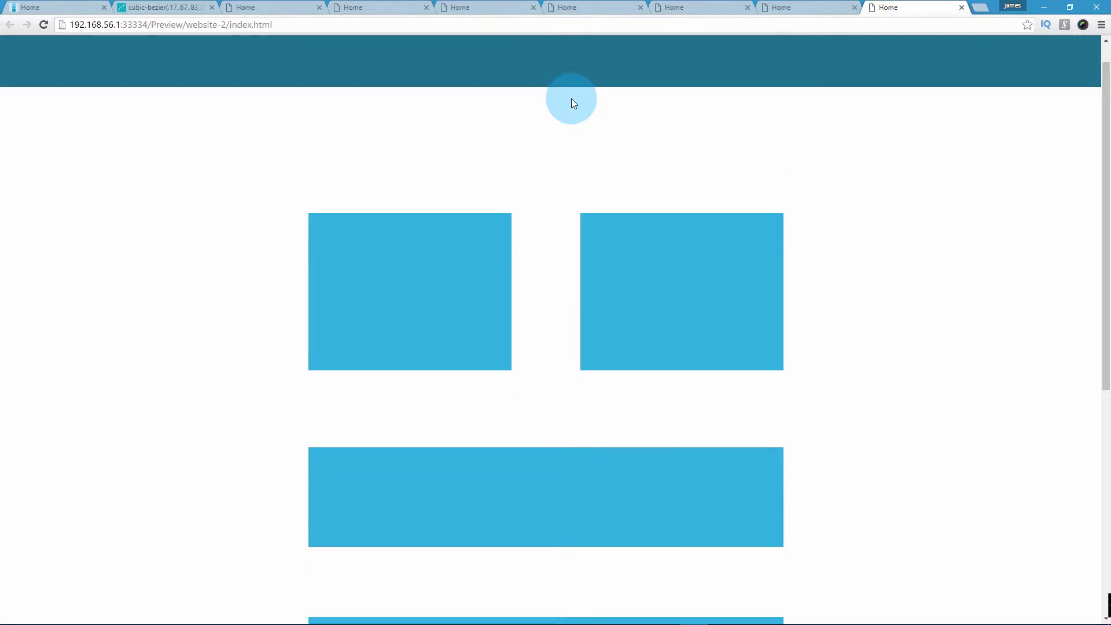
scroll(571, 99, up, 2)
scroll(571, 103, down, 3)
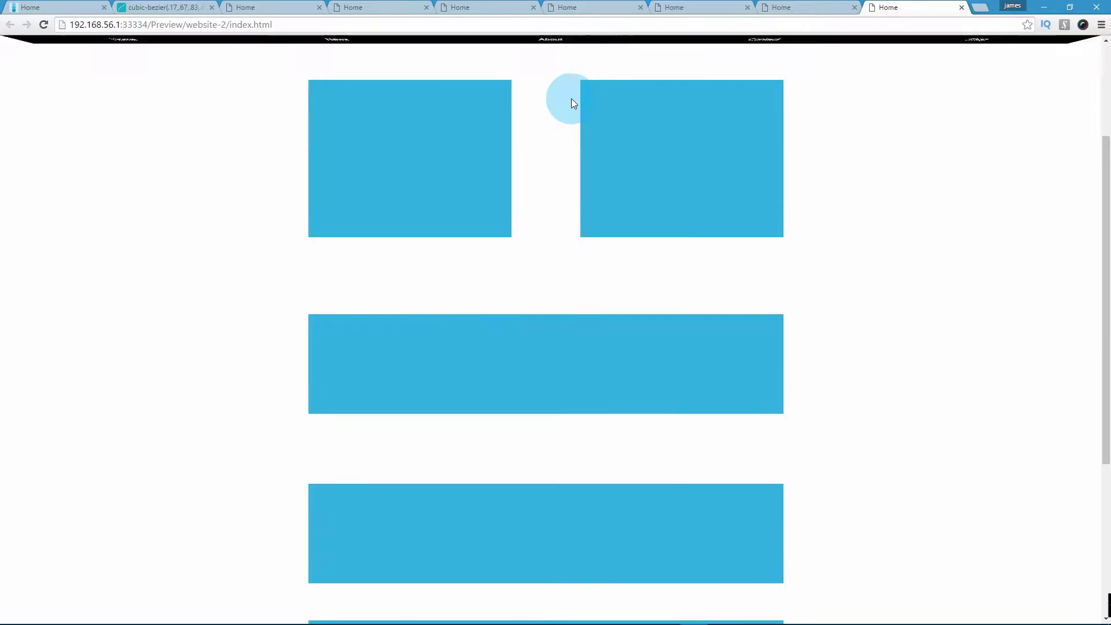
scroll(617, 68, up, 3)
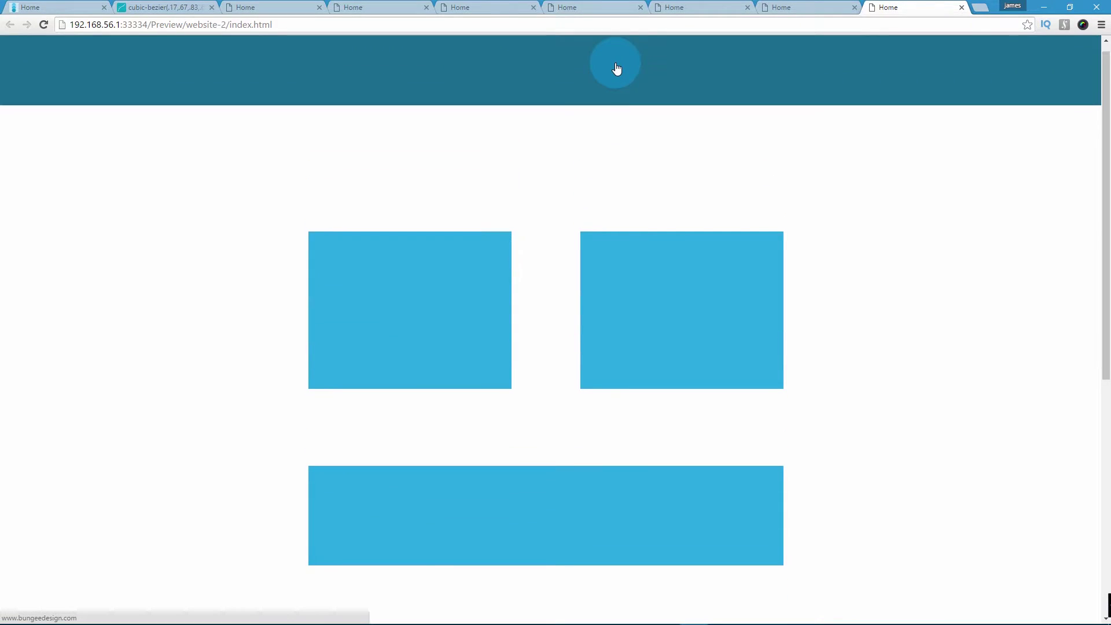
scroll(614, 67, down, 1)
Restore the browser preview to a floating window, narrow it to mobile width and place it over the Muse page
click(1069, 7)
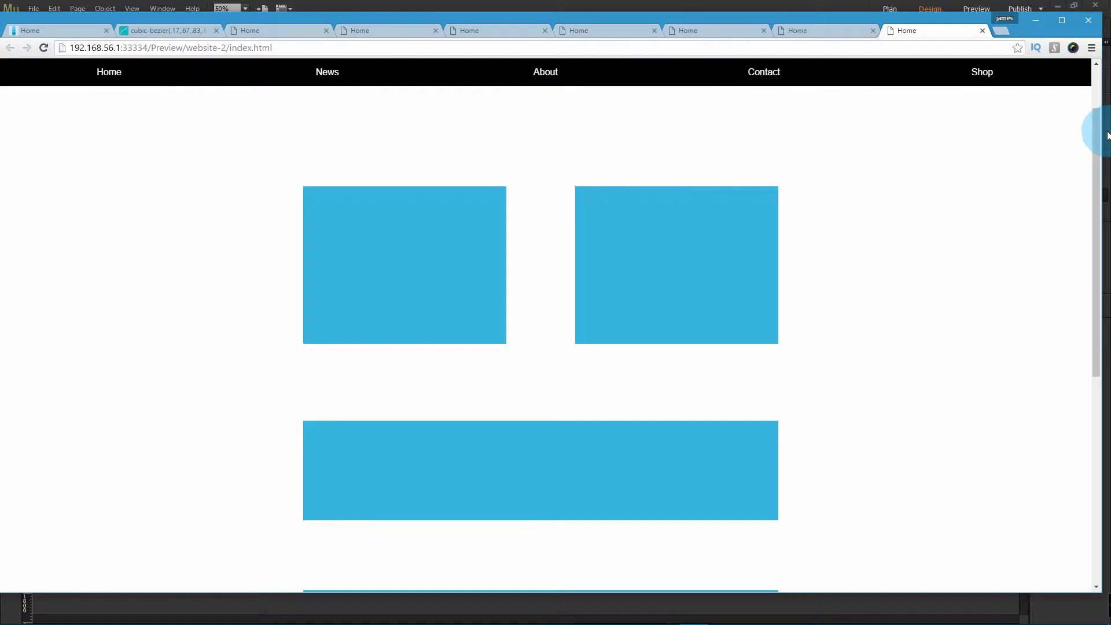
drag(1105, 130, 268, 250)
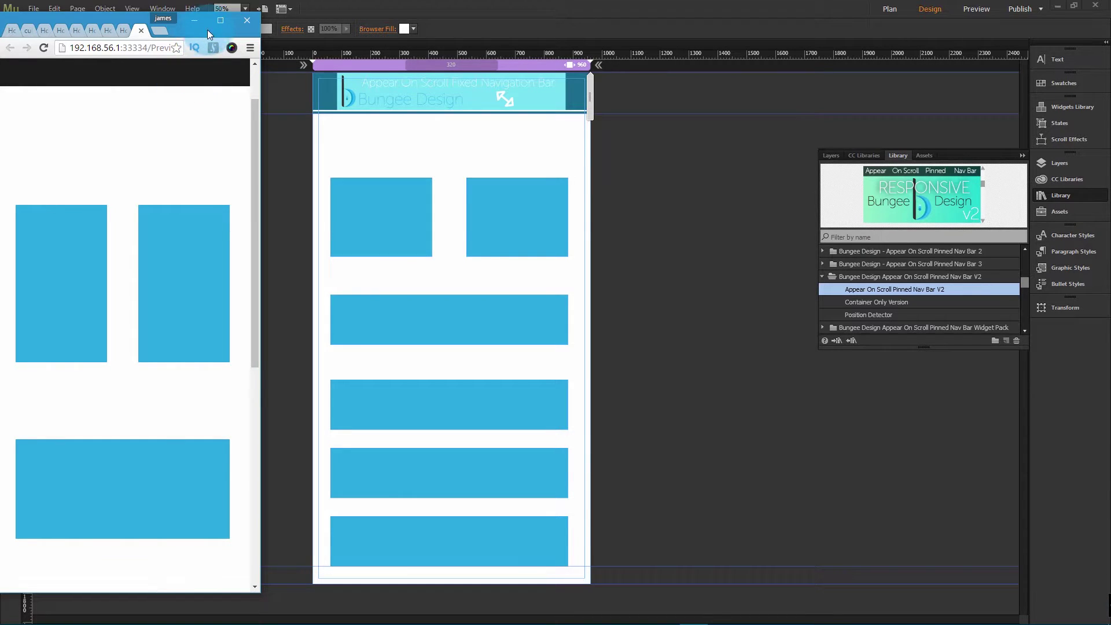
drag(207, 30, 391, 37)
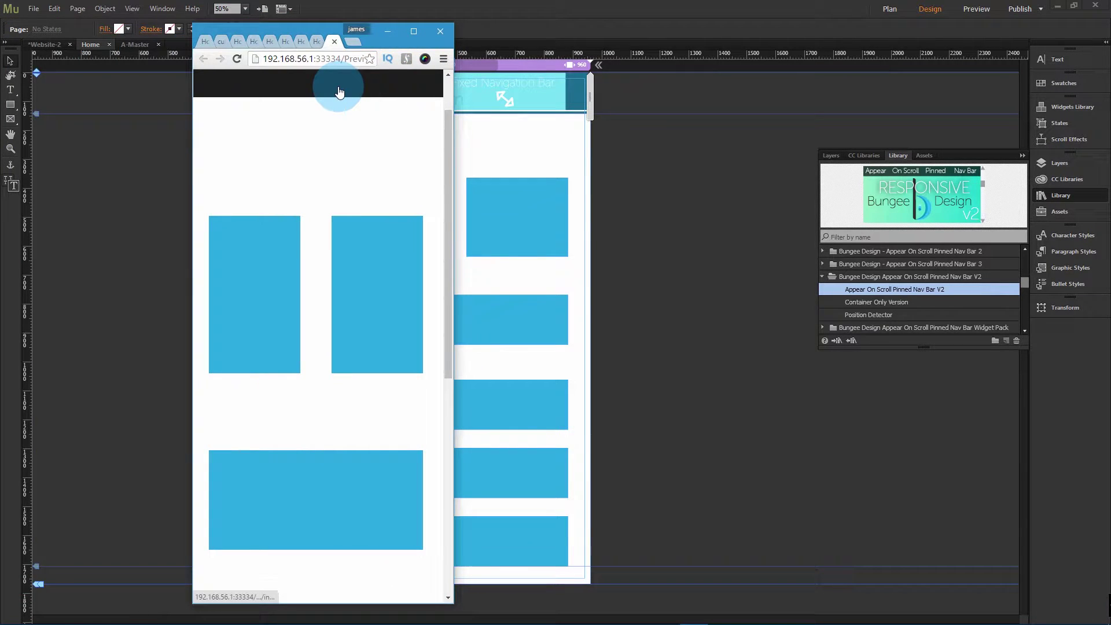
Test the mobile version of the hinged nav bar on scroll by expanding its dropdown menu and collapsing it
scroll(339, 93, up, 1)
scroll(339, 93, down, 2)
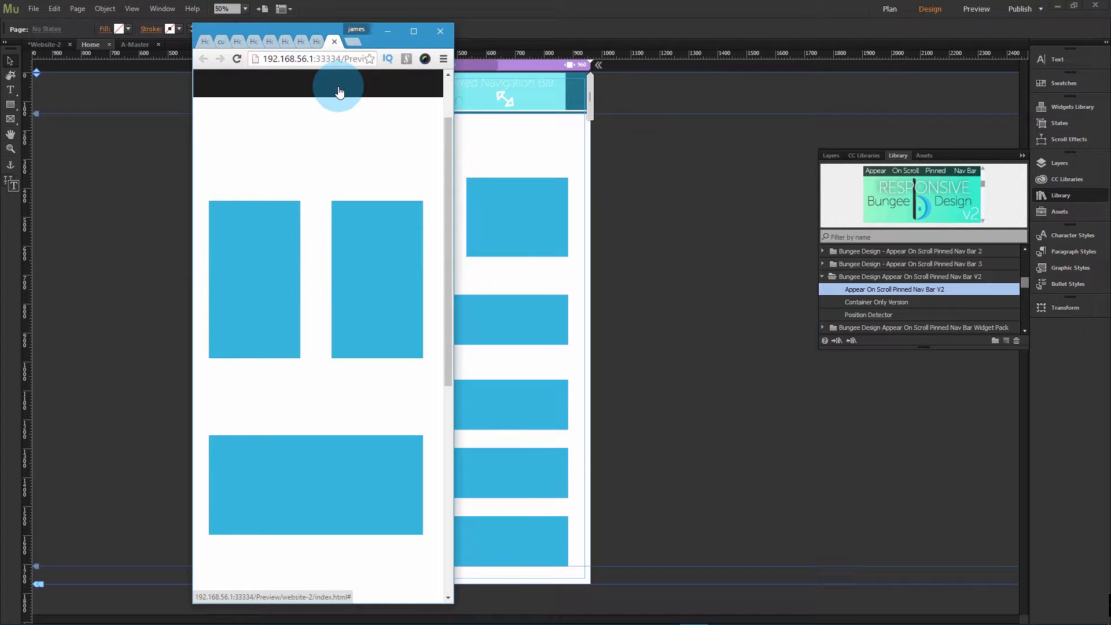
click(339, 92)
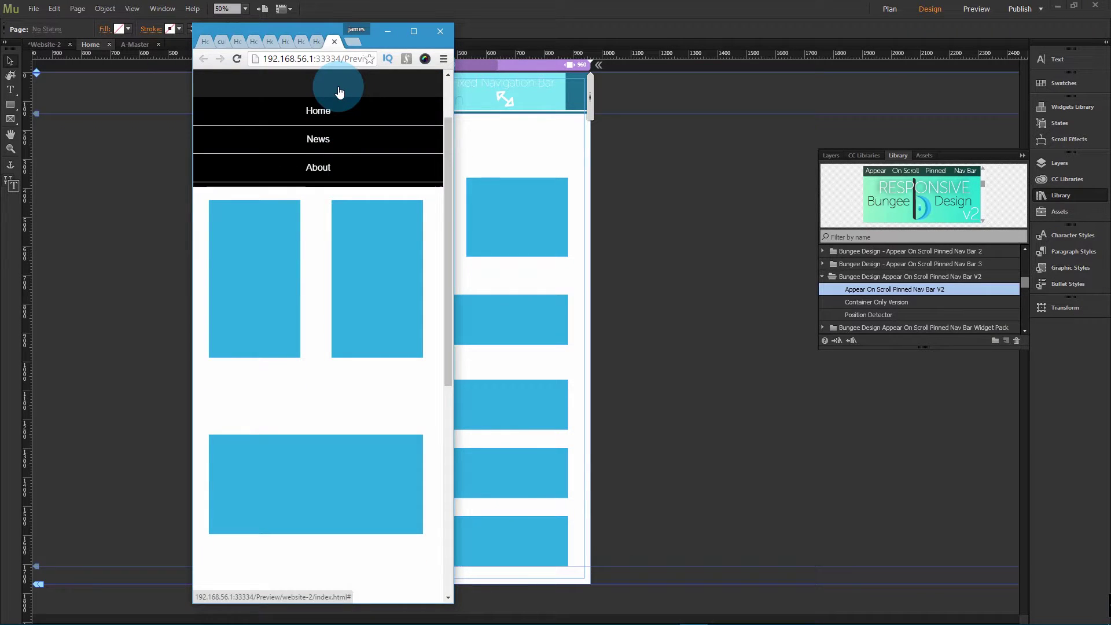
click(325, 134)
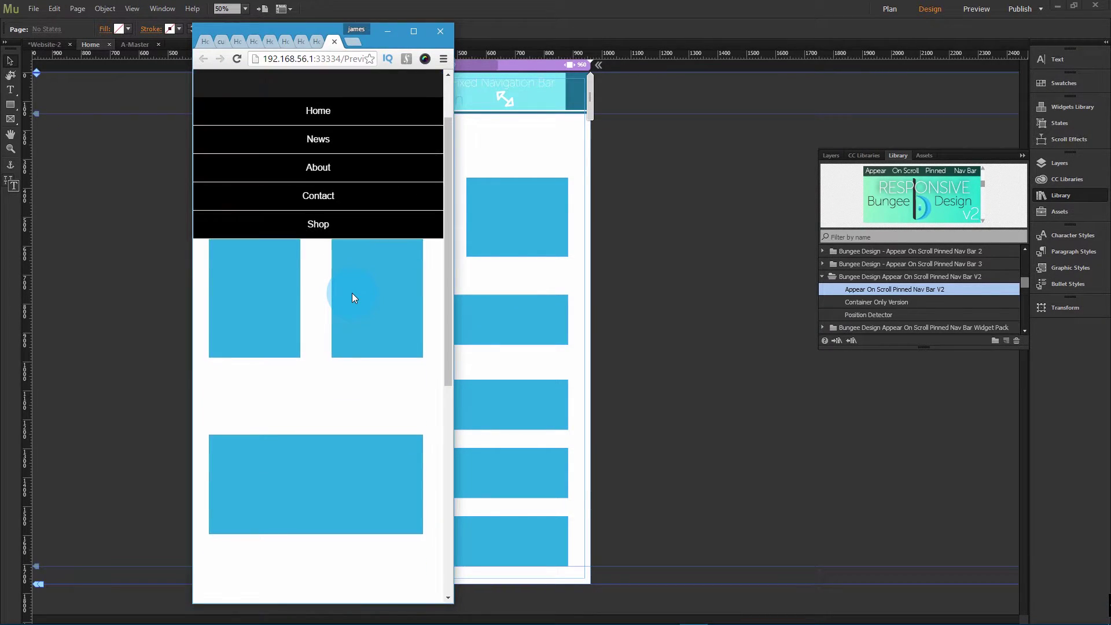
scroll(327, 144, down, 1)
click(333, 92)
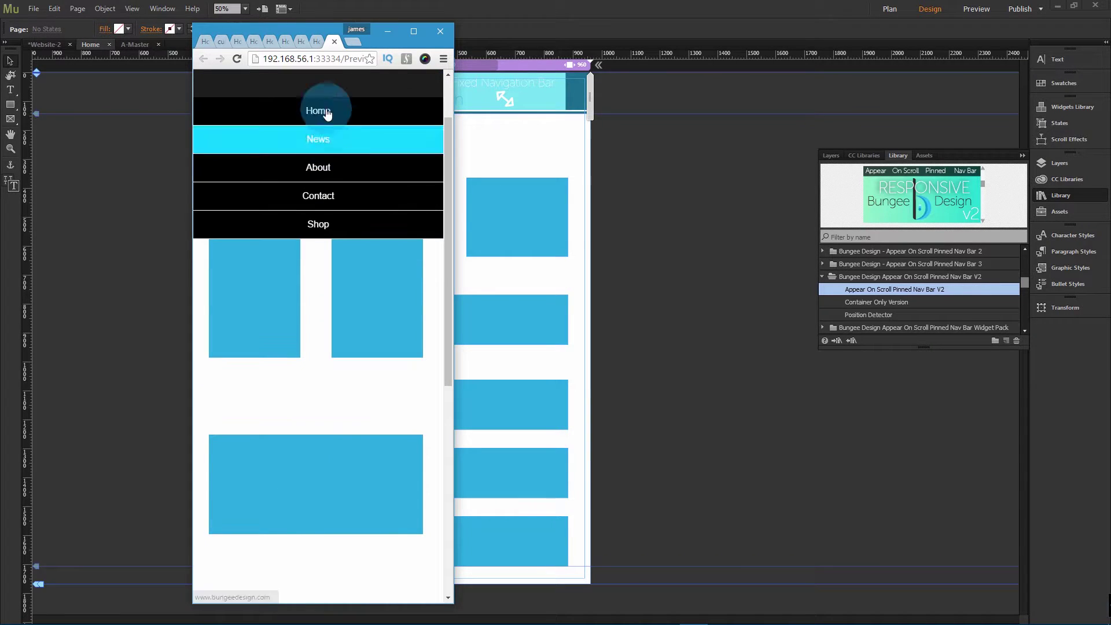
click(336, 94)
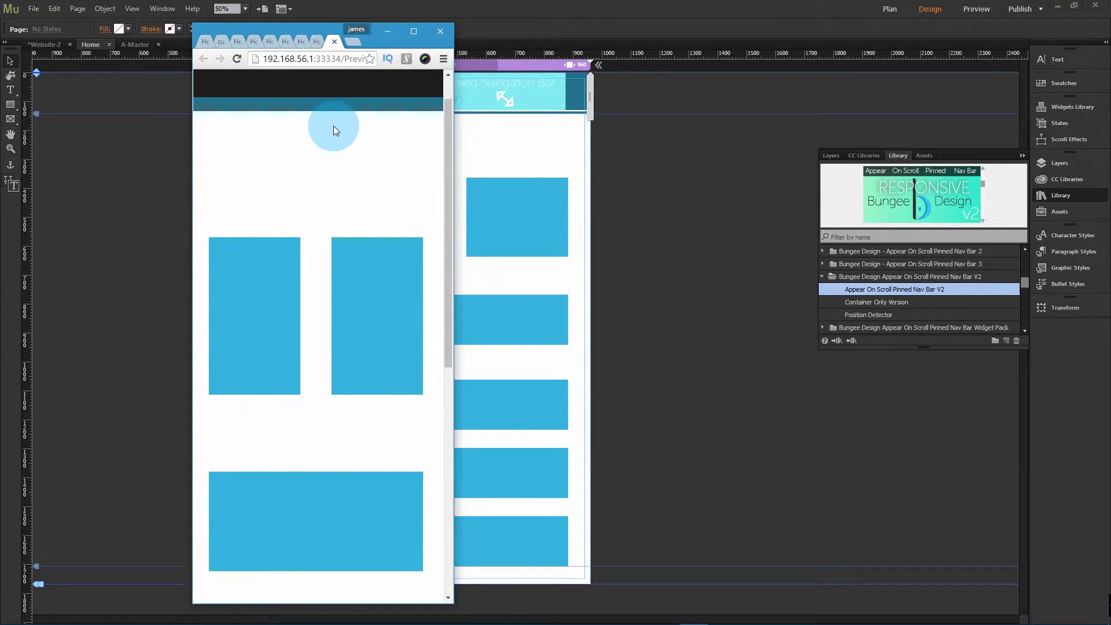
Widen the browser window, switch to the earliest nav bar preview tab and check its animation on scroll
scroll(333, 126, up, 1)
drag(453, 127, 635, 132)
click(287, 42)
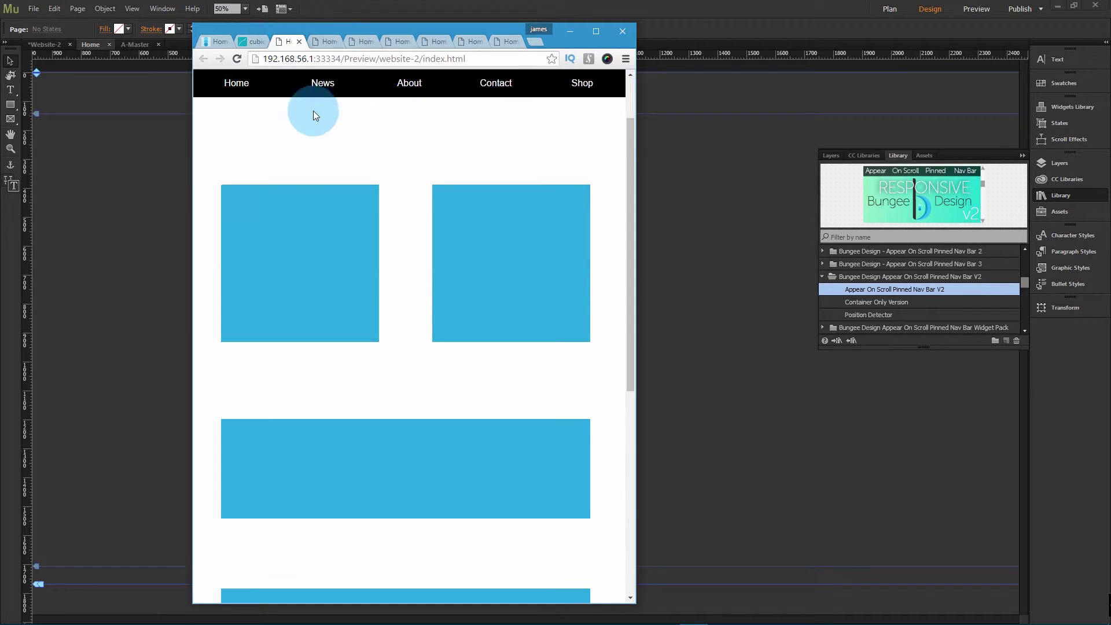
scroll(336, 120, up, 2)
scroll(336, 120, down, 2)
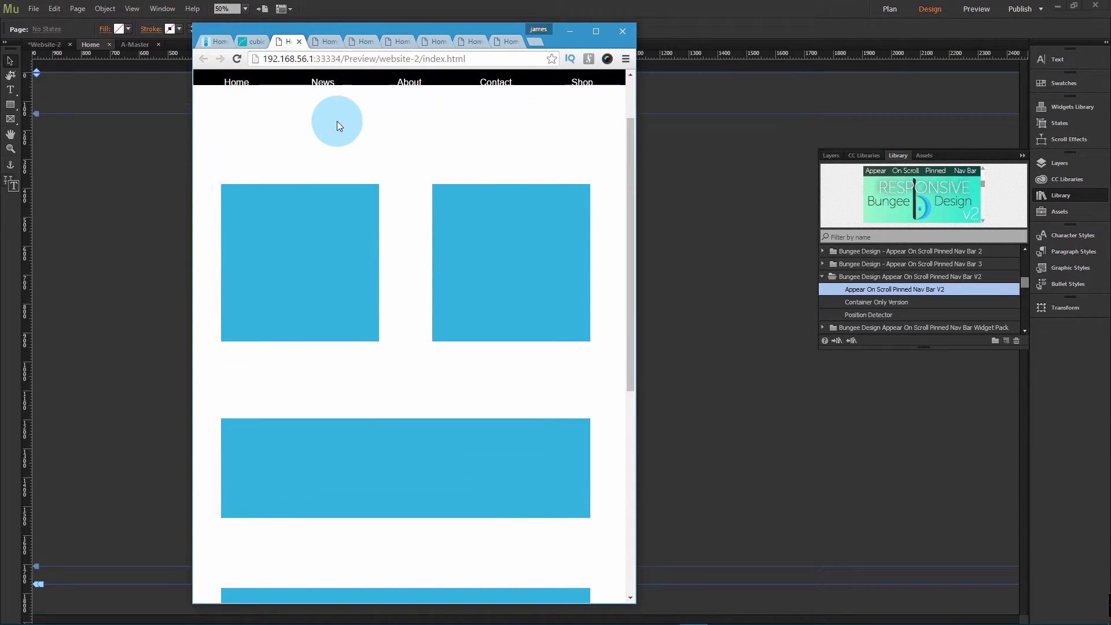
Narrow the earliest nav bar preview to mobile width and test its dropdown menu and scroll animation
drag(635, 144, 389, 152)
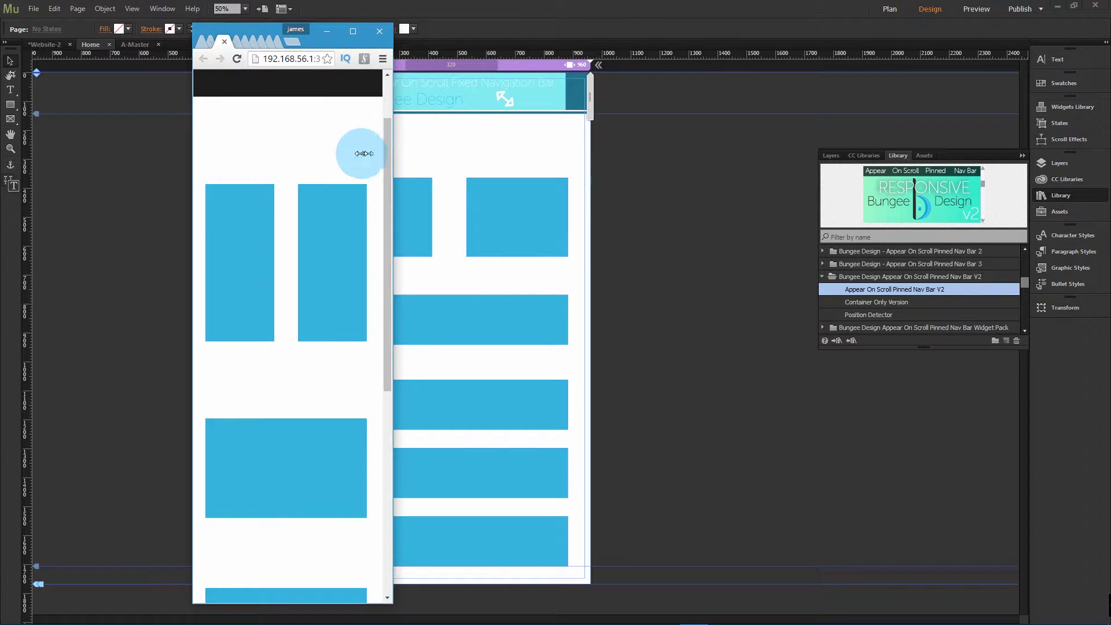
click(283, 82)
click(279, 337)
scroll(279, 333, down, 1)
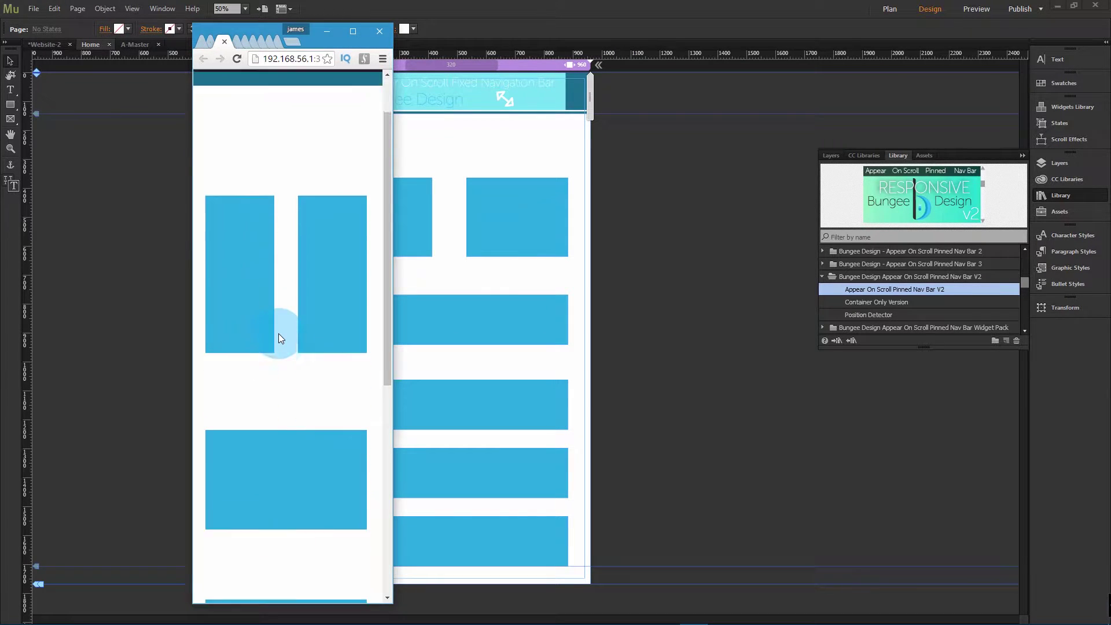
scroll(279, 324, up, 1)
click(310, 105)
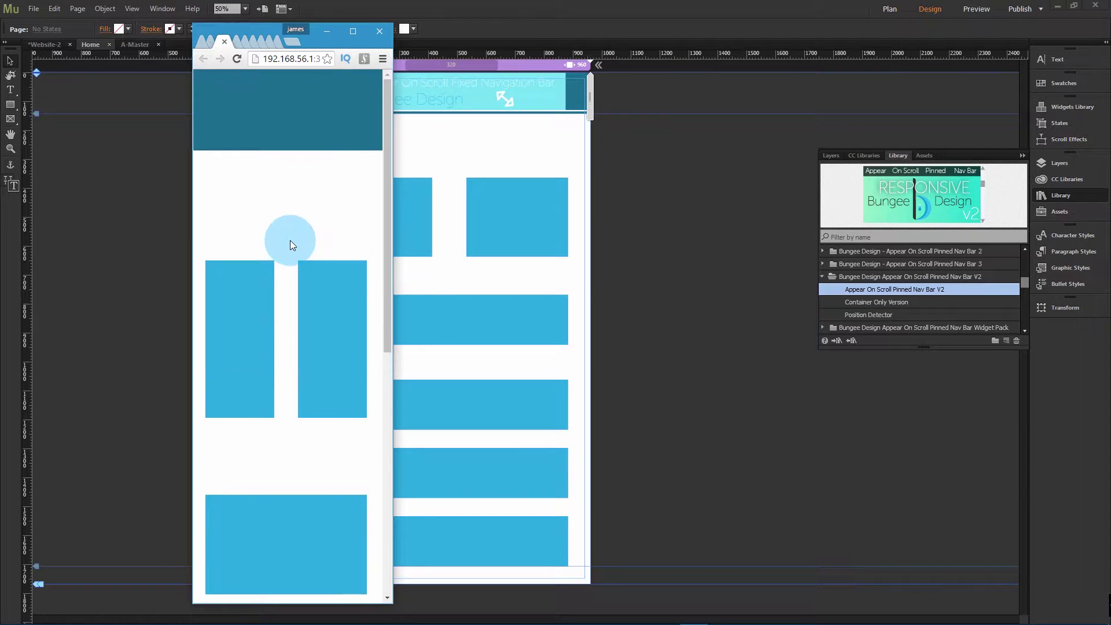
scroll(290, 240, down, 2)
click(310, 87)
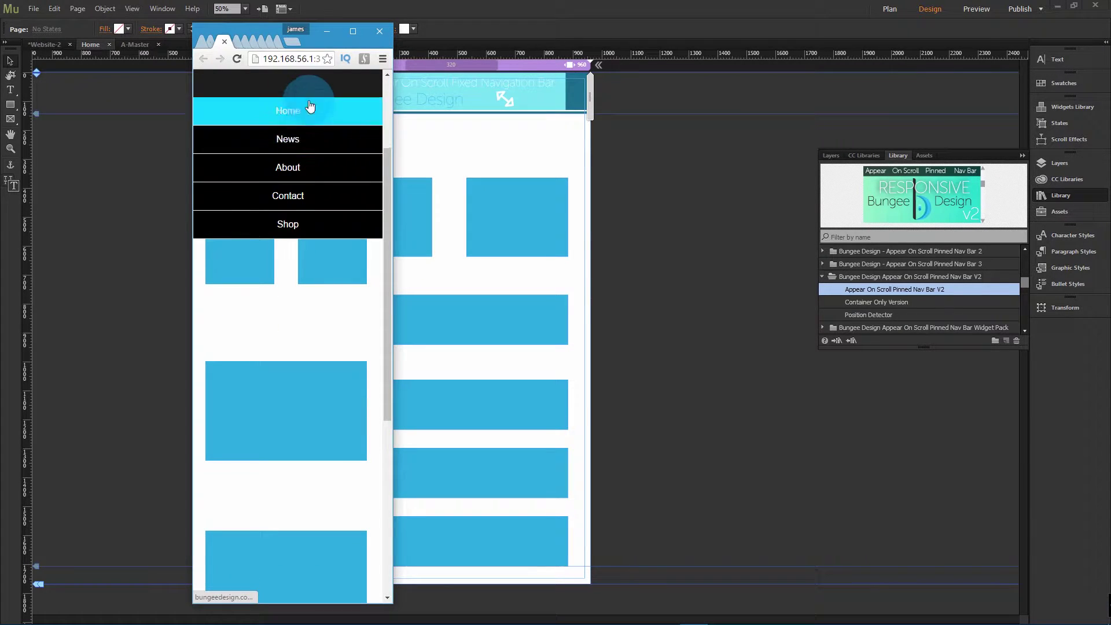
click(347, 104)
Widen the browser window, switch to the fourth nav bar preview tab and check its animation on scroll
click(394, 117)
drag(761, 87, 764, 87)
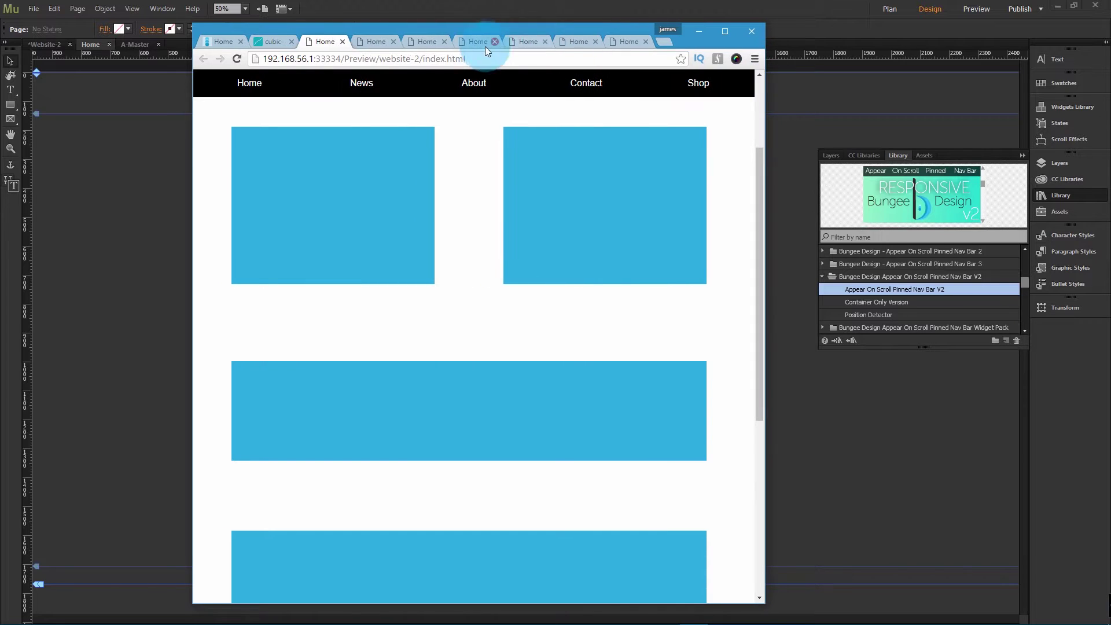
click(429, 201)
scroll(428, 200, up, 2)
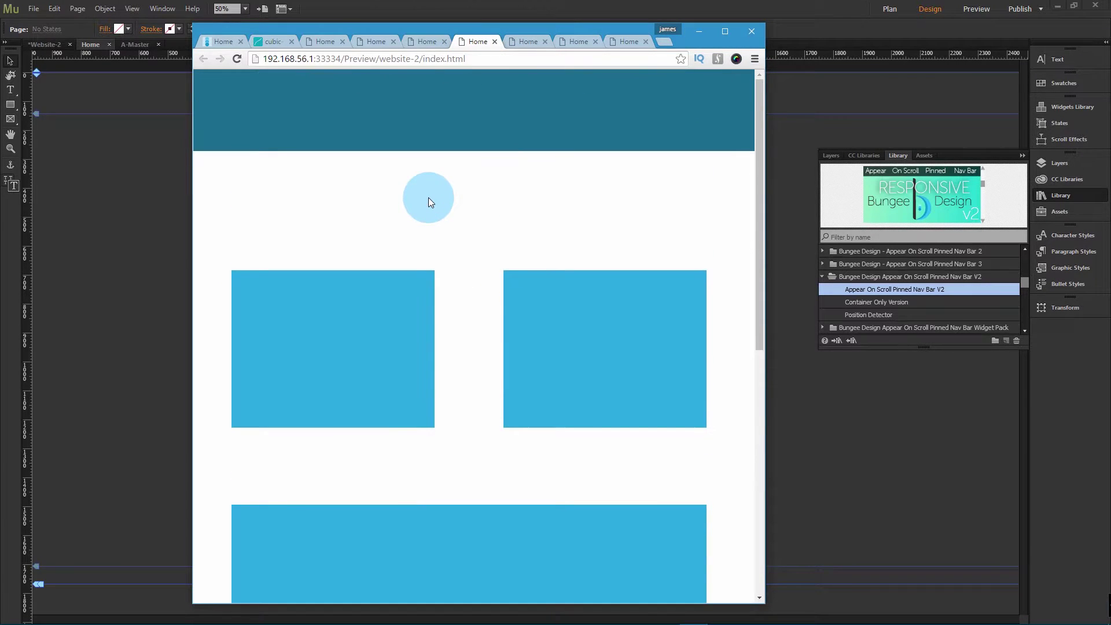
scroll(526, 182, down, 3)
Narrow the fourth nav bar preview to mobile width and test its dropdown menu and scroll animation
drag(766, 214, 393, 283)
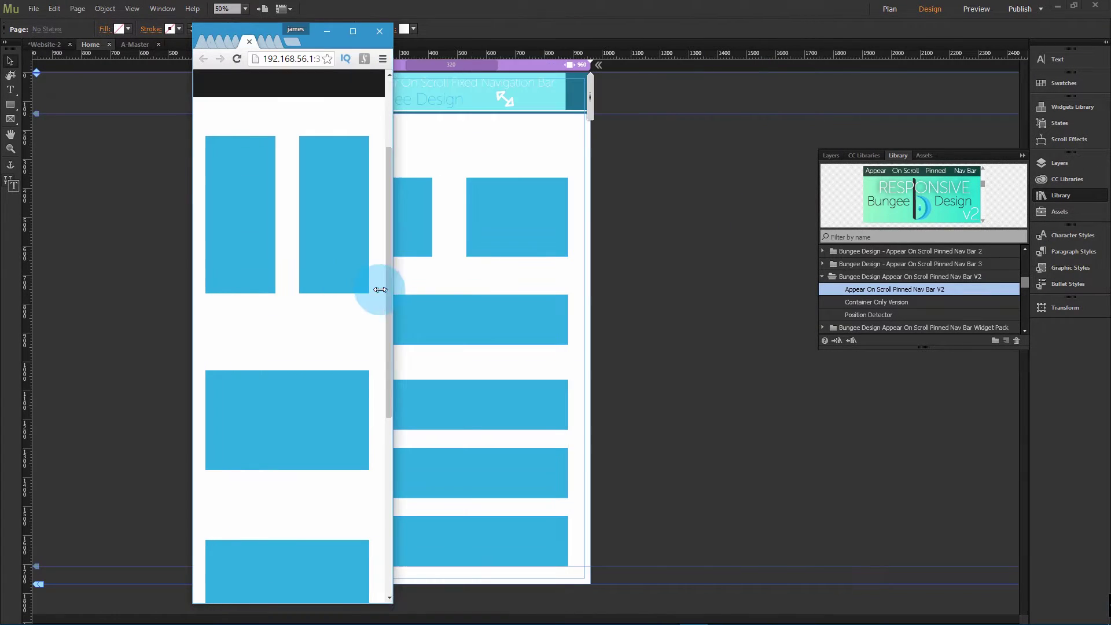
click(266, 93)
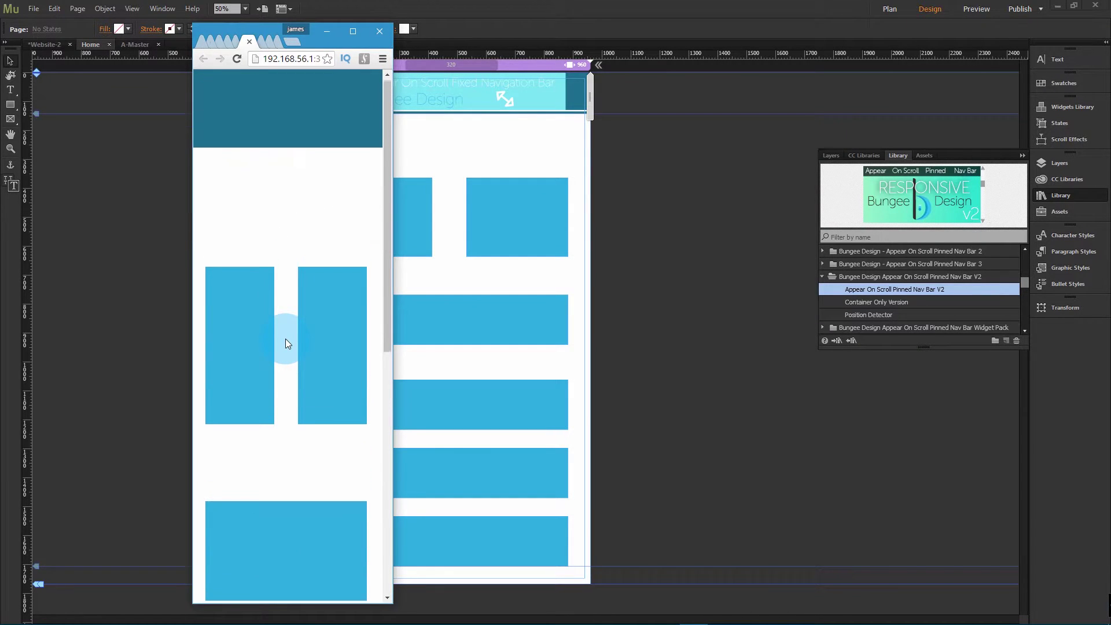
scroll(285, 343, down, 1)
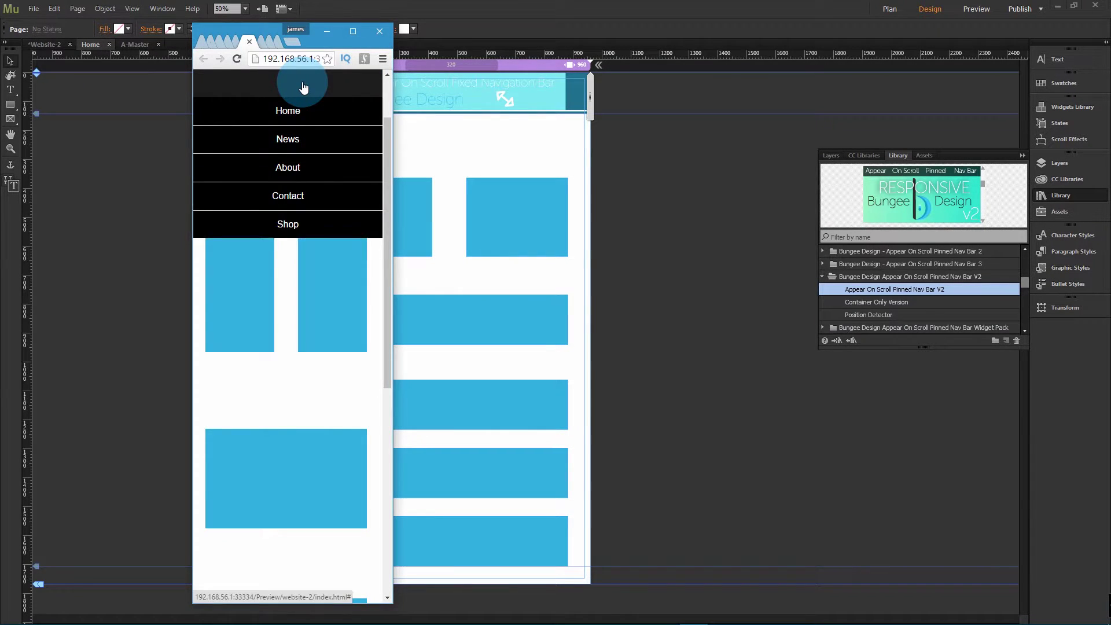
scroll(307, 188, up, 1)
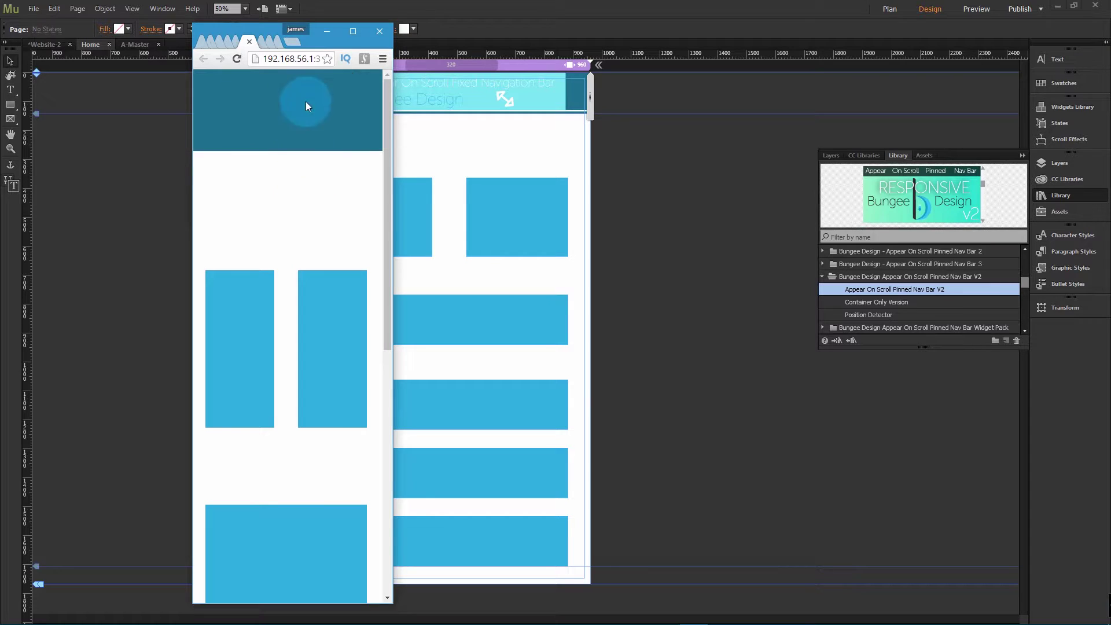
scroll(352, 134, down, 3)
Widen the browser window, switch to the fifth nav bar preview tab and check its animation on scroll
drag(393, 129, 827, 110)
click(581, 44)
scroll(515, 154, down, 3)
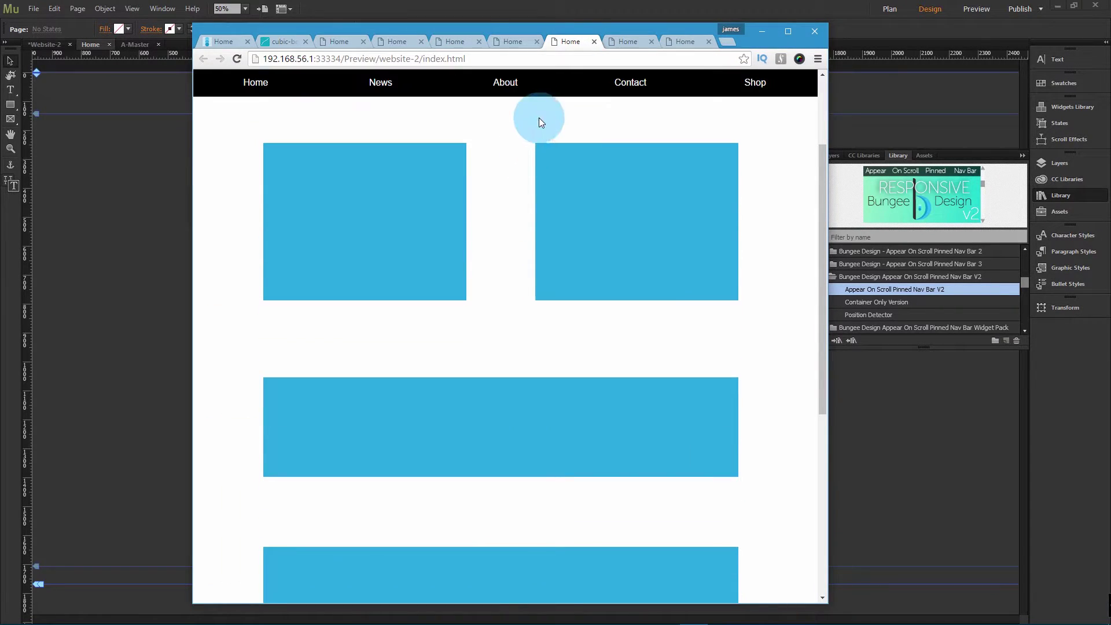
Narrow the fifth nav bar preview to mobile width and test its scroll animation and dropdown menu
drag(822, 161, 402, 190)
scroll(328, 223, up, 2)
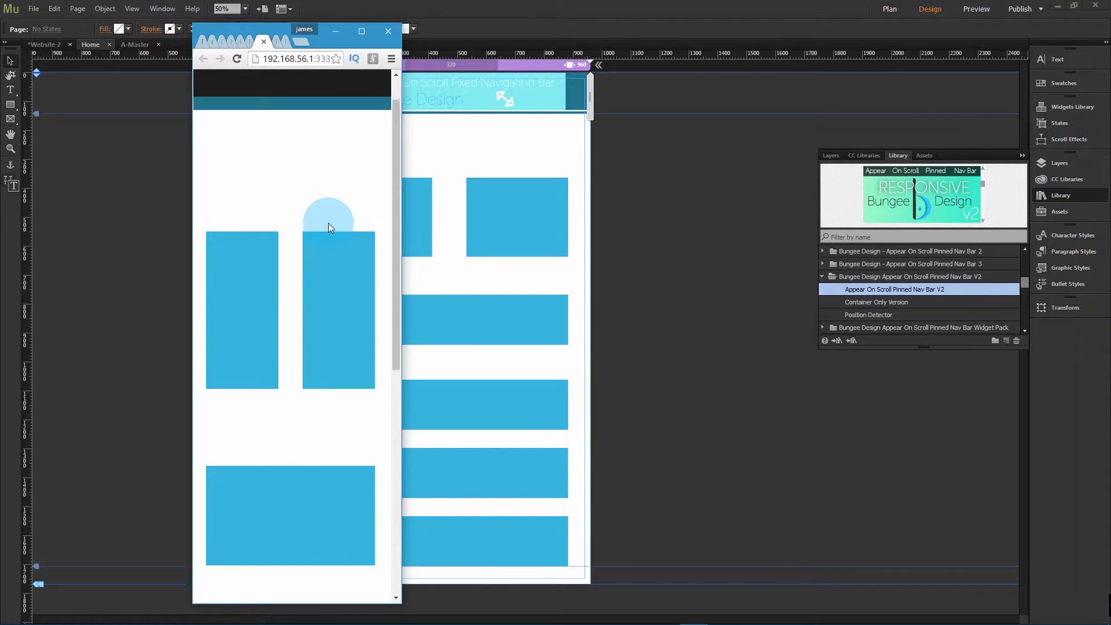
scroll(328, 223, down, 2)
scroll(330, 268, up, 2)
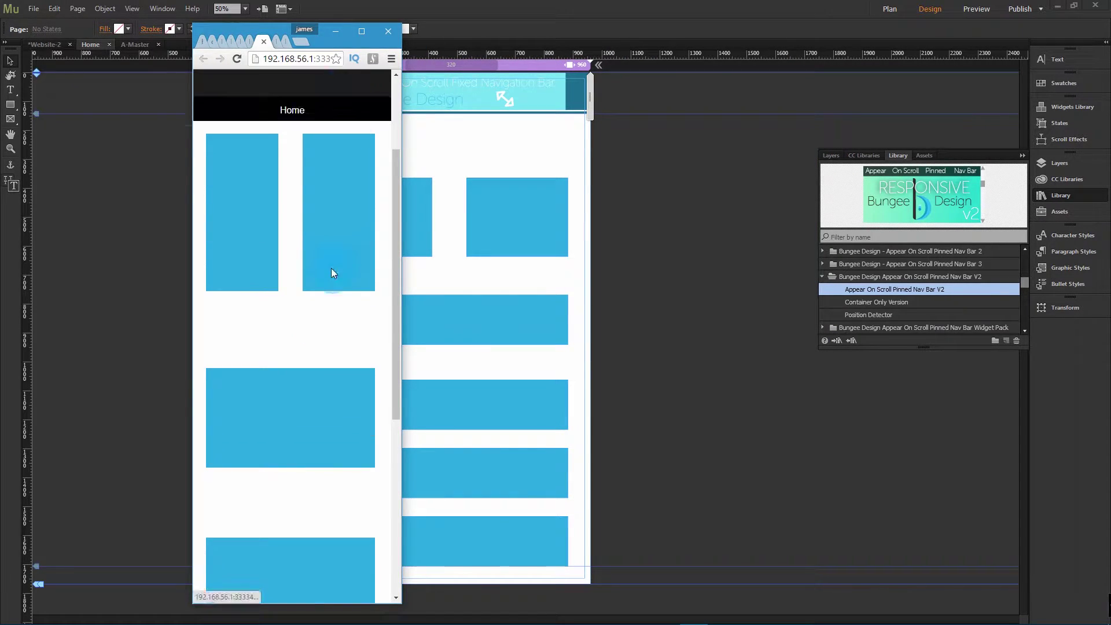
scroll(326, 311, down, 1)
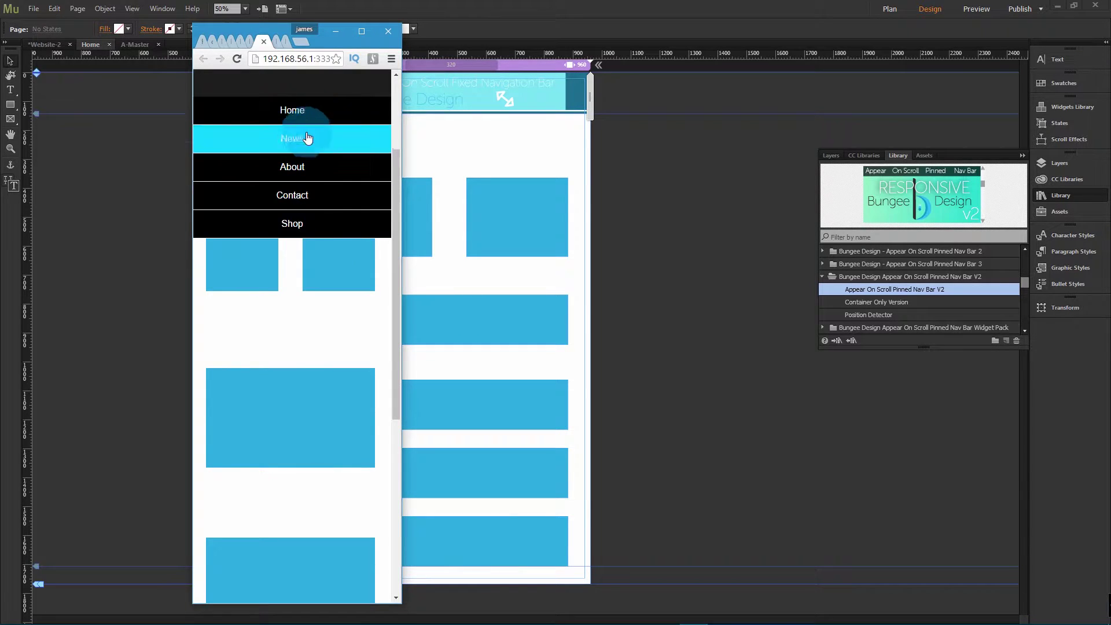
scroll(370, 98, down, 2)
Widen the browser window, switch to the most recent preview tab and check the 3D hinge animation on scroll
drag(403, 115, 961, 110)
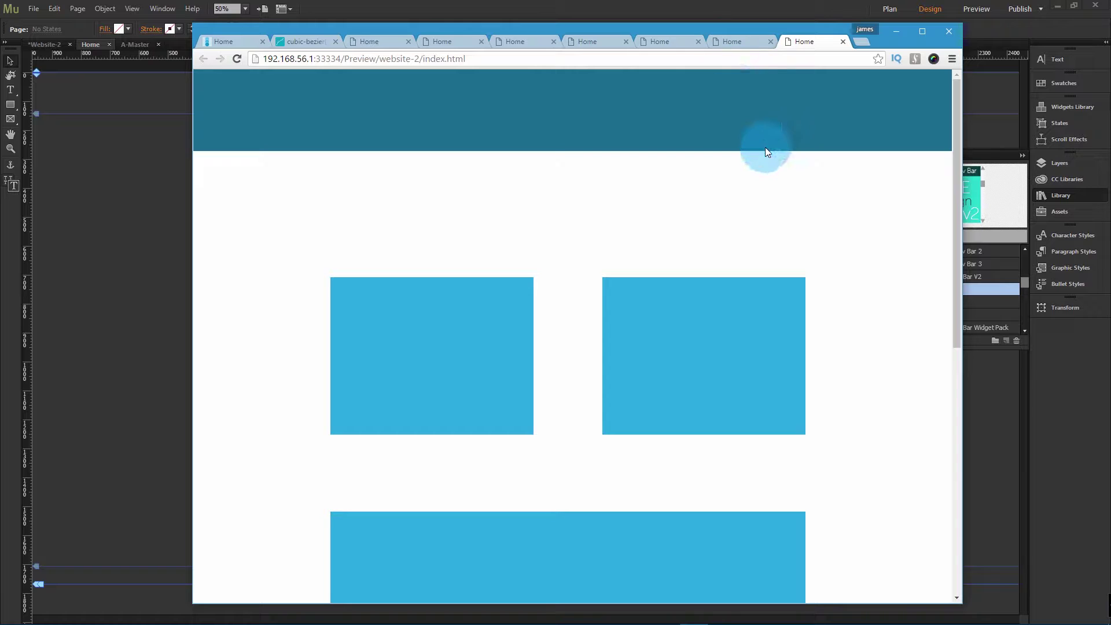
scroll(764, 147, down, 2)
scroll(765, 147, up, 2)
scroll(765, 147, down, 1)
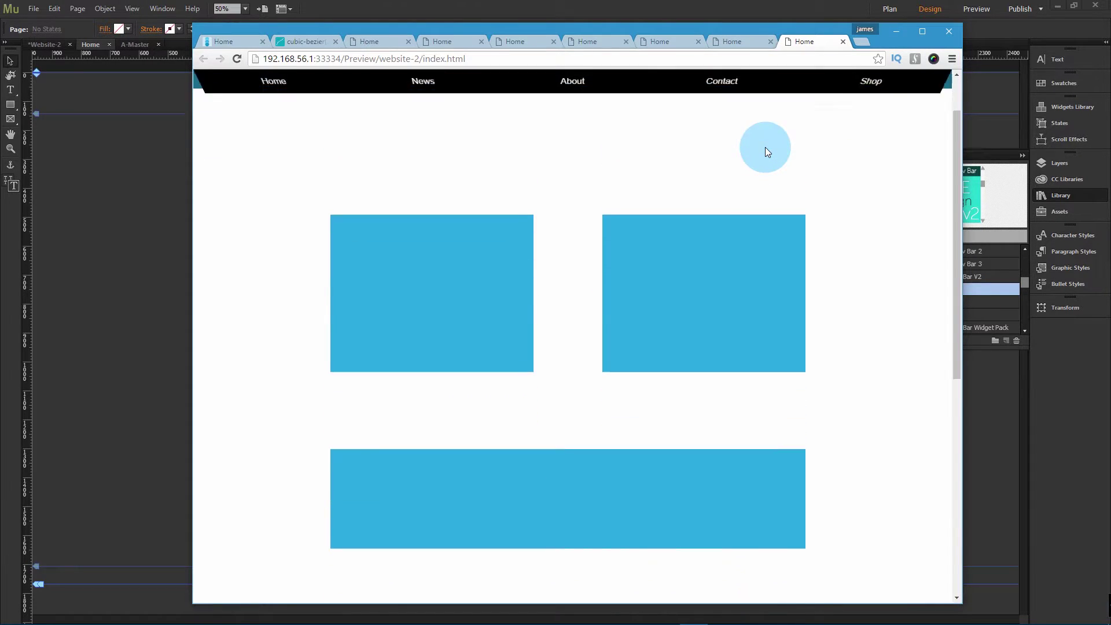
scroll(765, 147, down, 4)
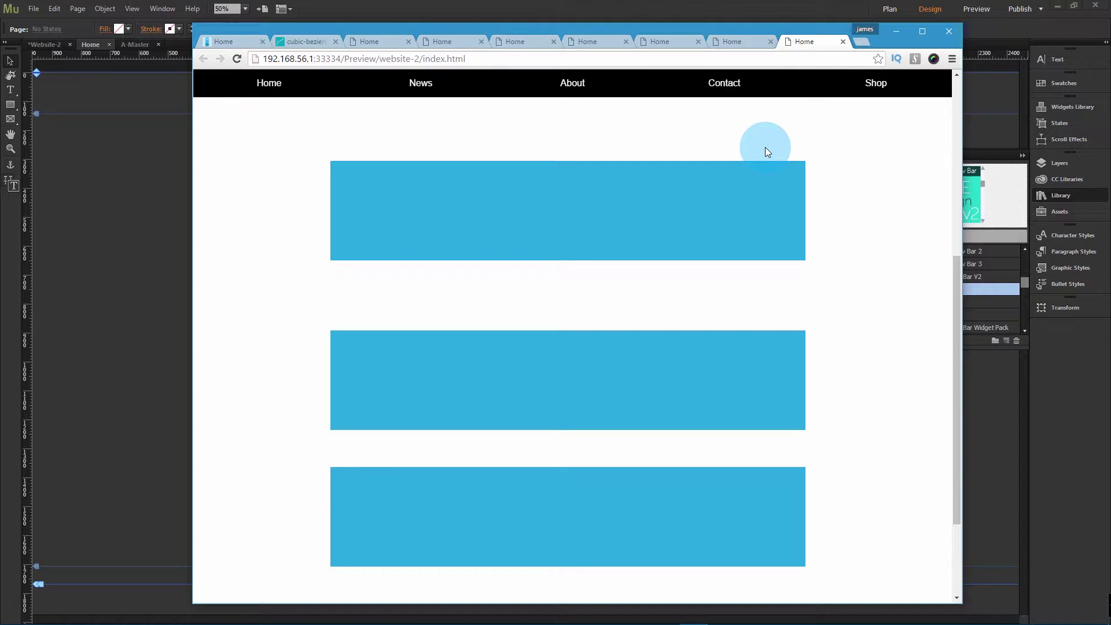
Return to the Muse page and set the nav bar widget's easing option to 0.9s ease-in-out all
click(896, 33)
click(513, 95)
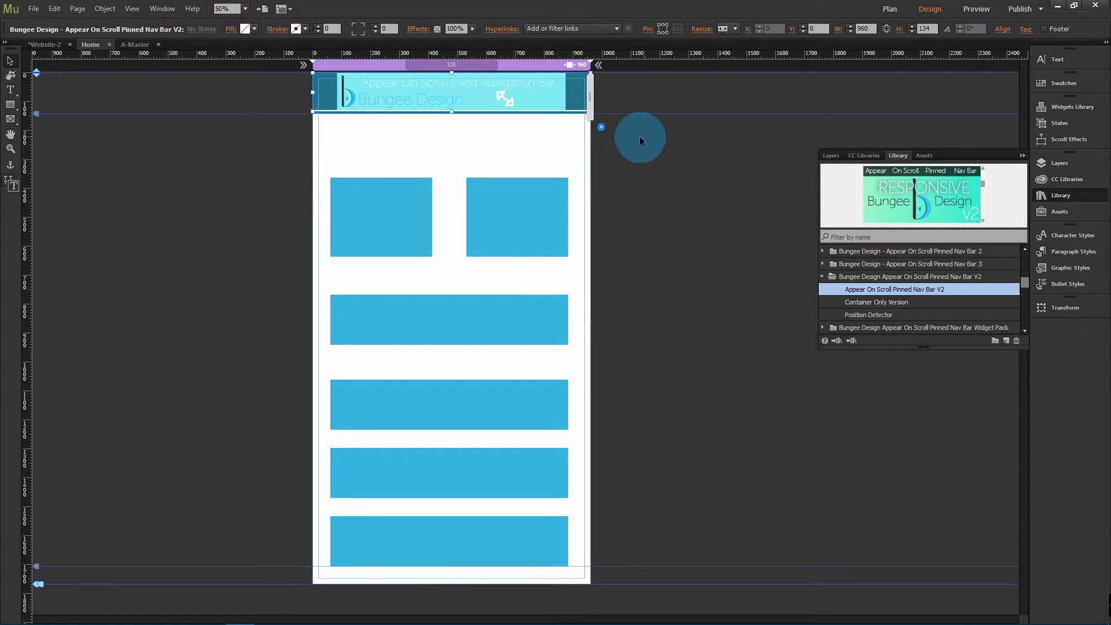
click(599, 127)
click(648, 270)
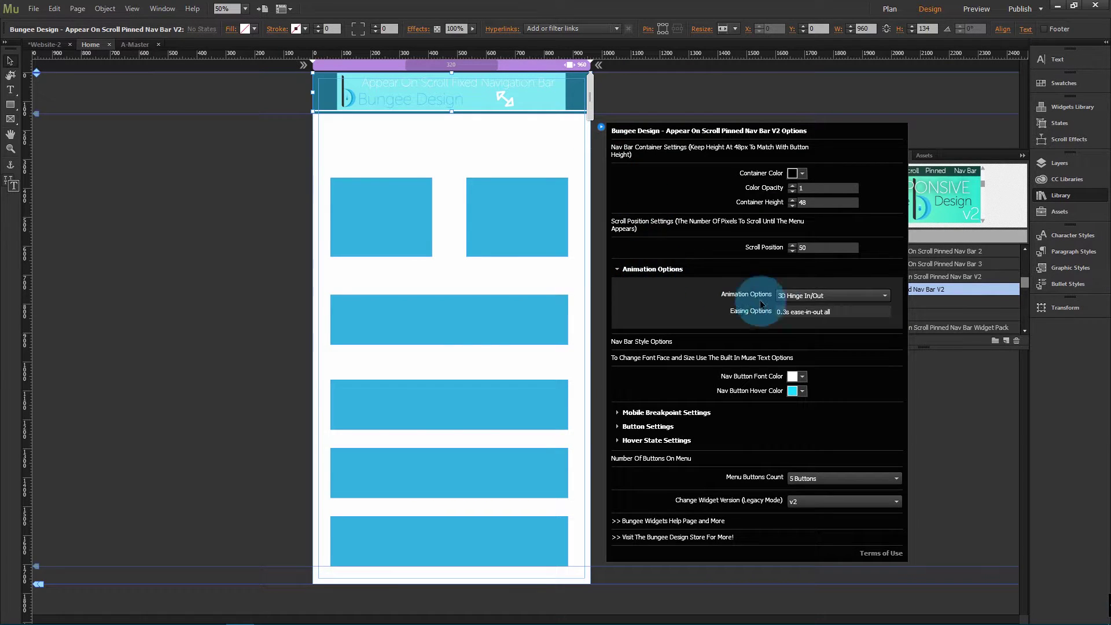
click(799, 313)
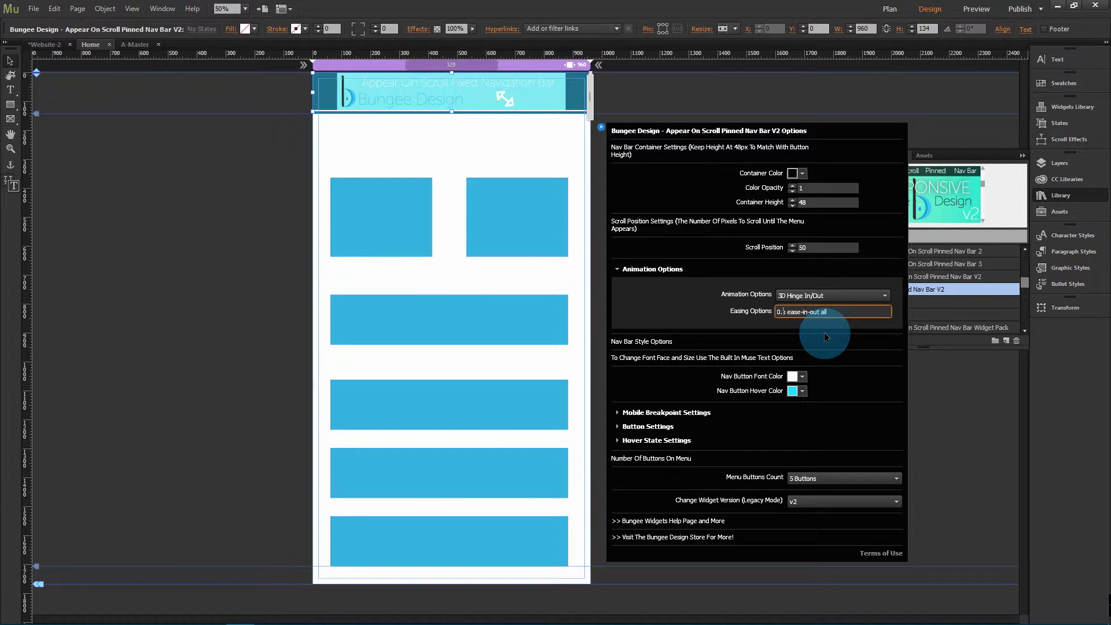
text(9)
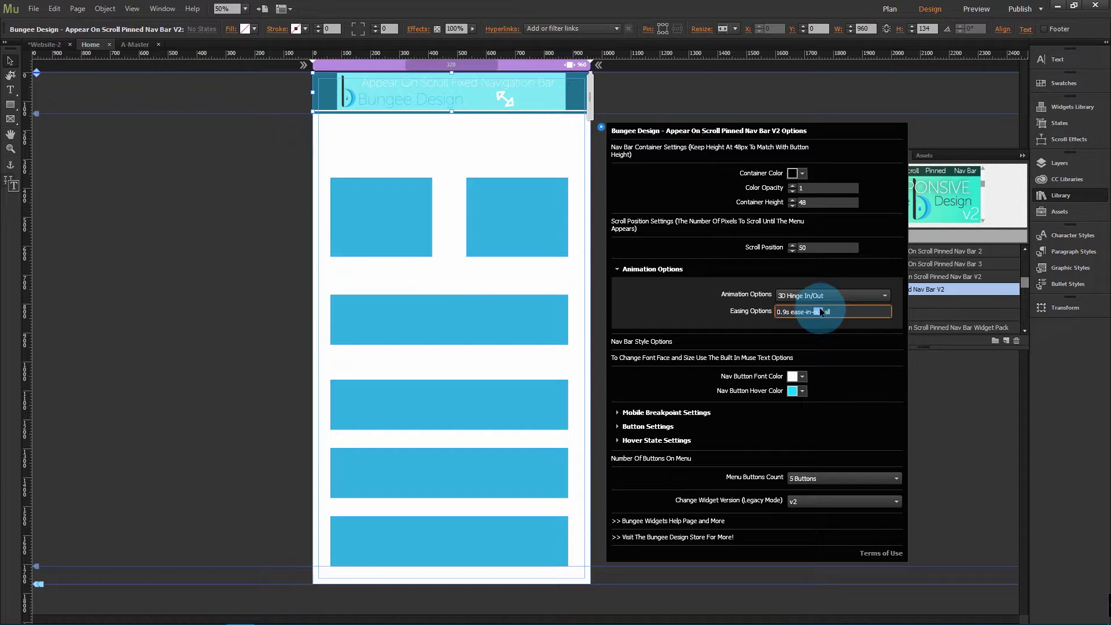
Set the widget's animation to Scale In/Out (Aspect Ratio Maintained) and preview the page in the browser
click(825, 295)
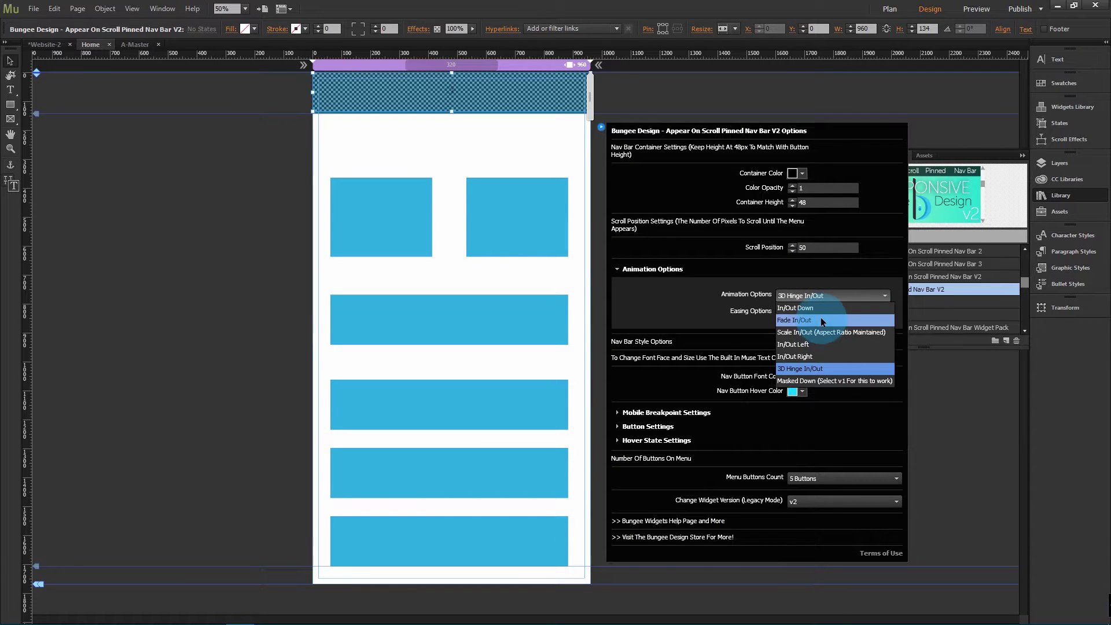
click(819, 331)
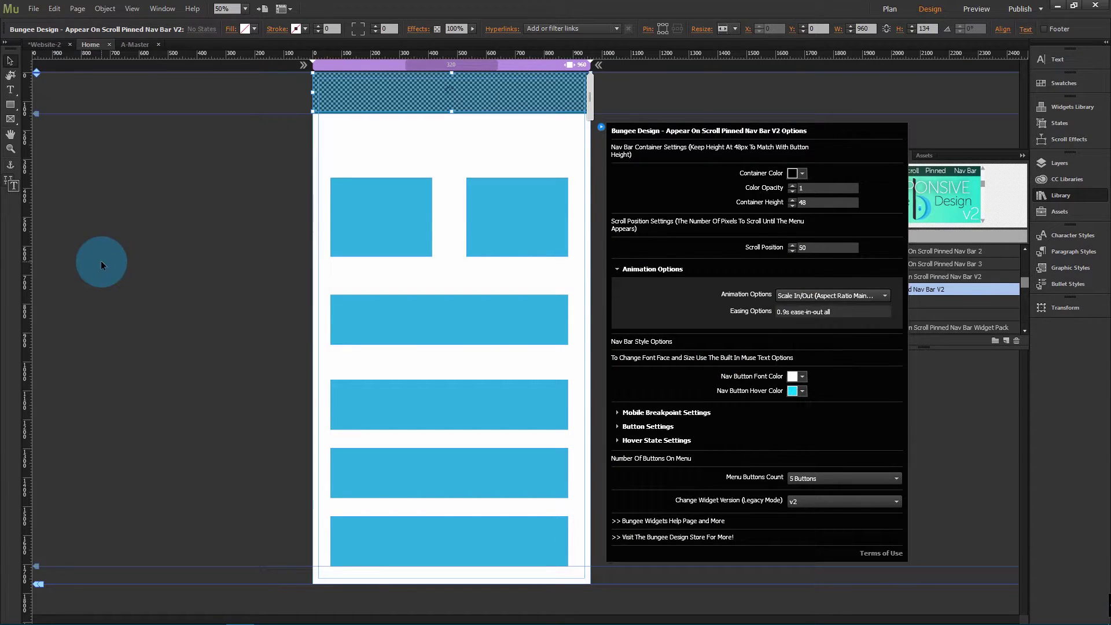
click(101, 260)
click(41, 10)
click(120, 217)
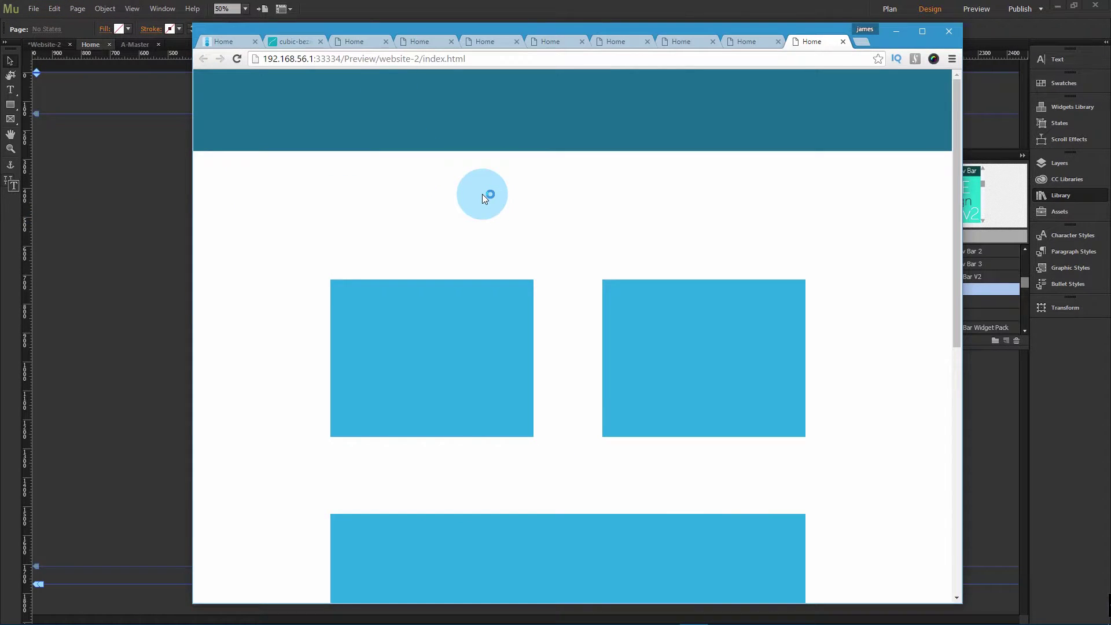
Scroll the new preview down and up repeatedly to check the slower scale animation of the nav bar
scroll(485, 199, down, 1)
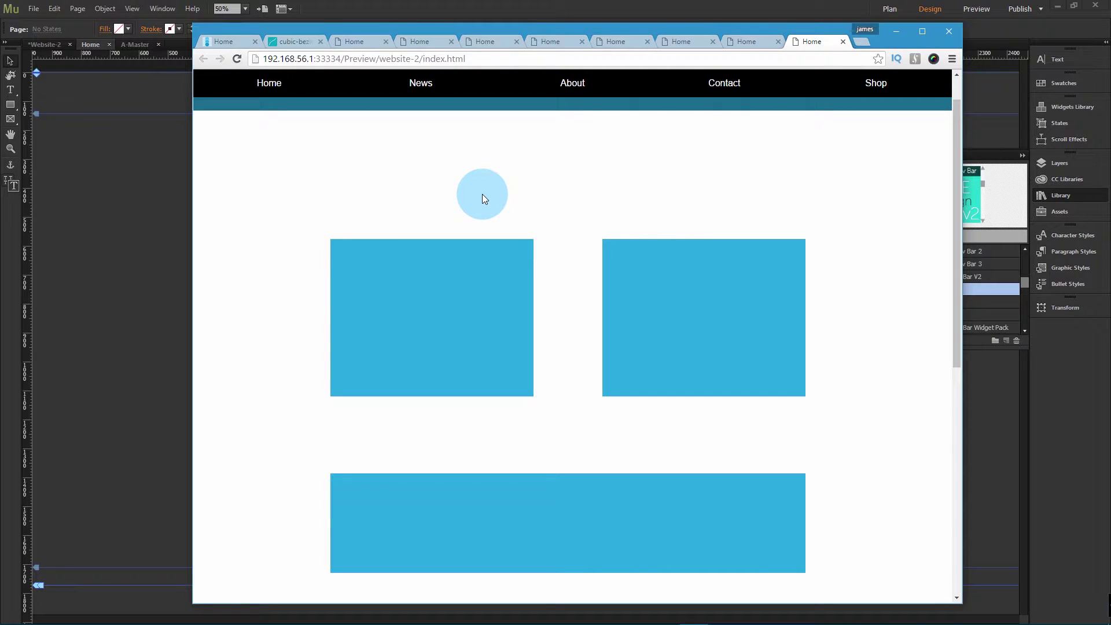
scroll(482, 195, up, 1)
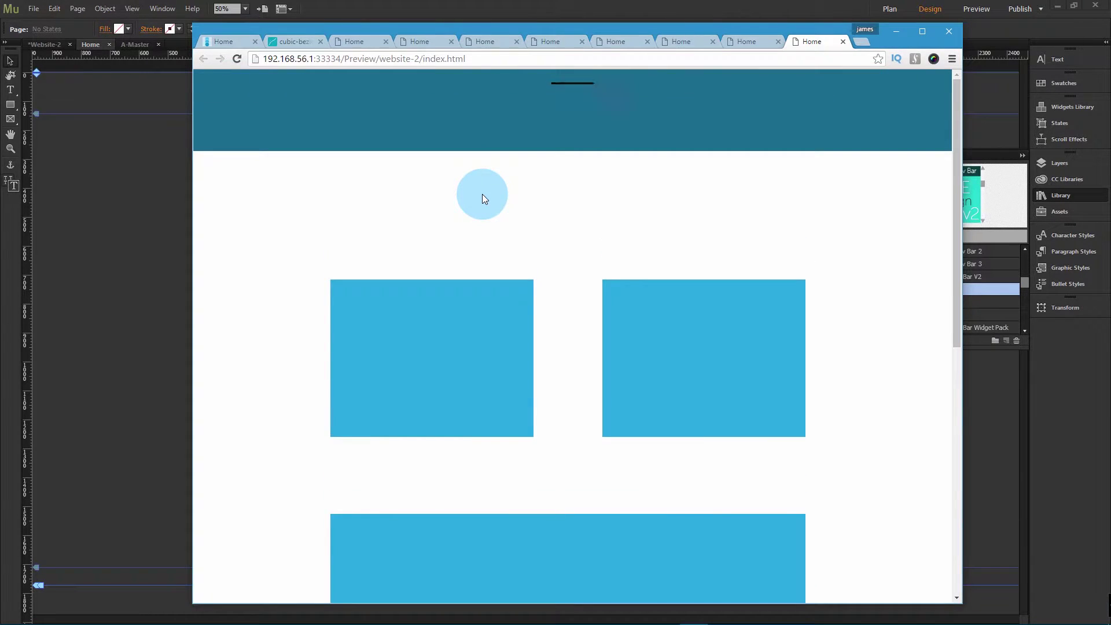
scroll(482, 196, down, 2)
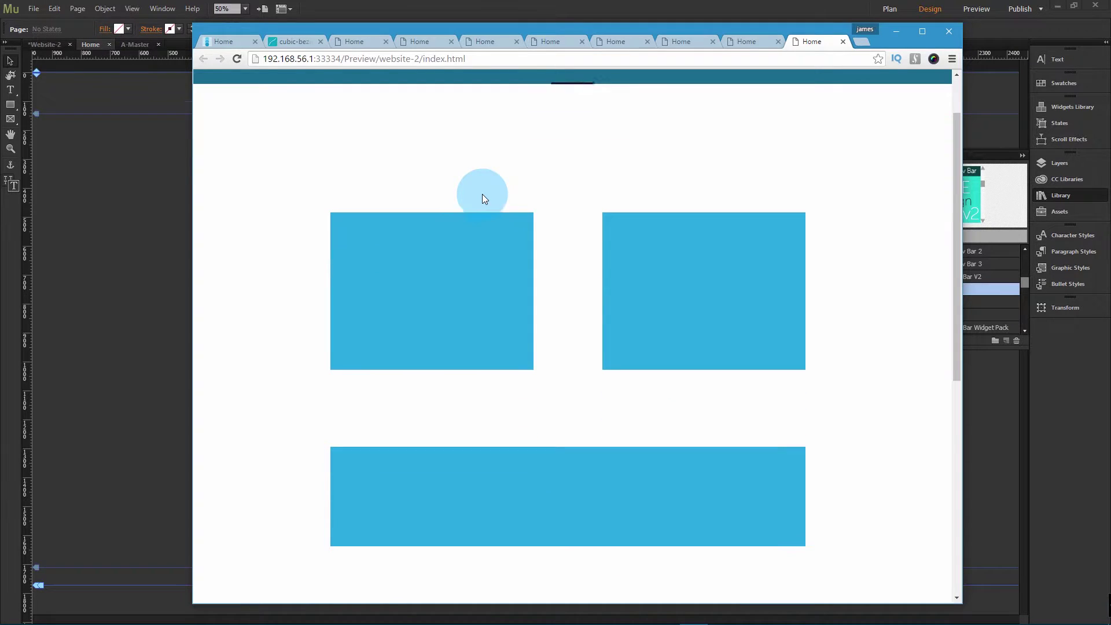
scroll(484, 199, up, 2)
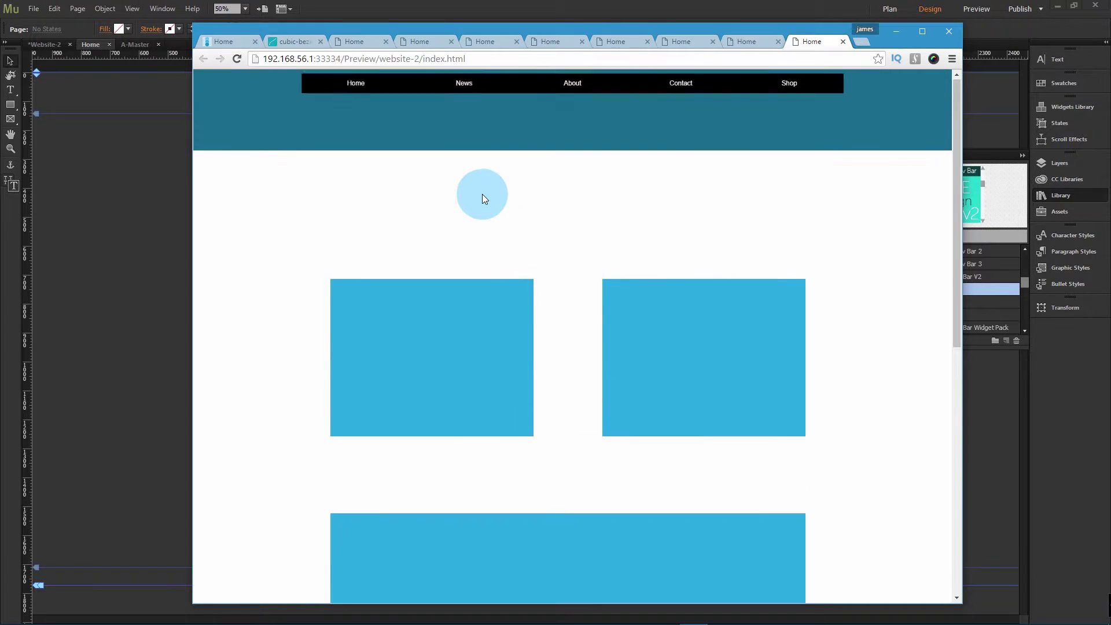
scroll(481, 195, down, 2)
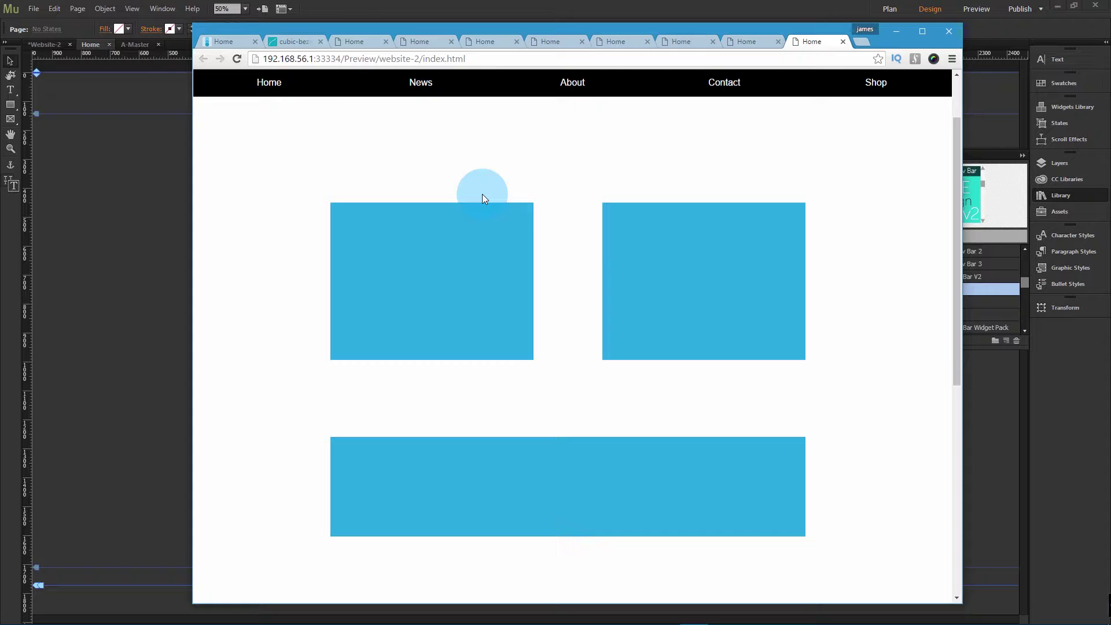
Switch to the 3D hinge preview tab and replay its nav bar animation on scroll for comparison
click(746, 42)
scroll(577, 179, down, 2)
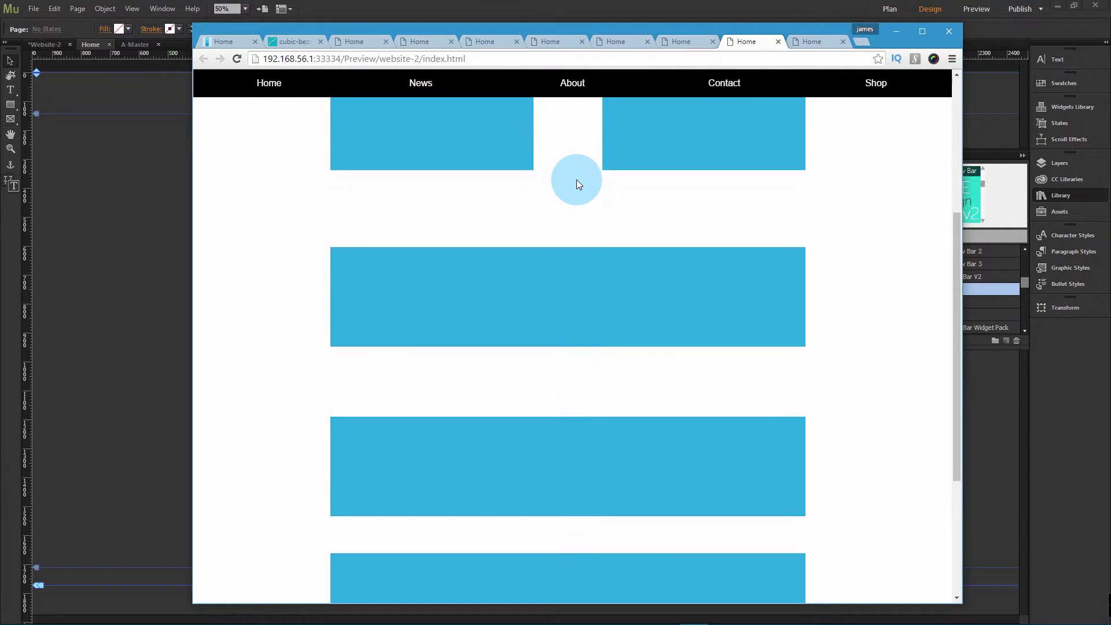
scroll(576, 180, up, 2)
scroll(576, 180, up, 2)
scroll(576, 180, down, 2)
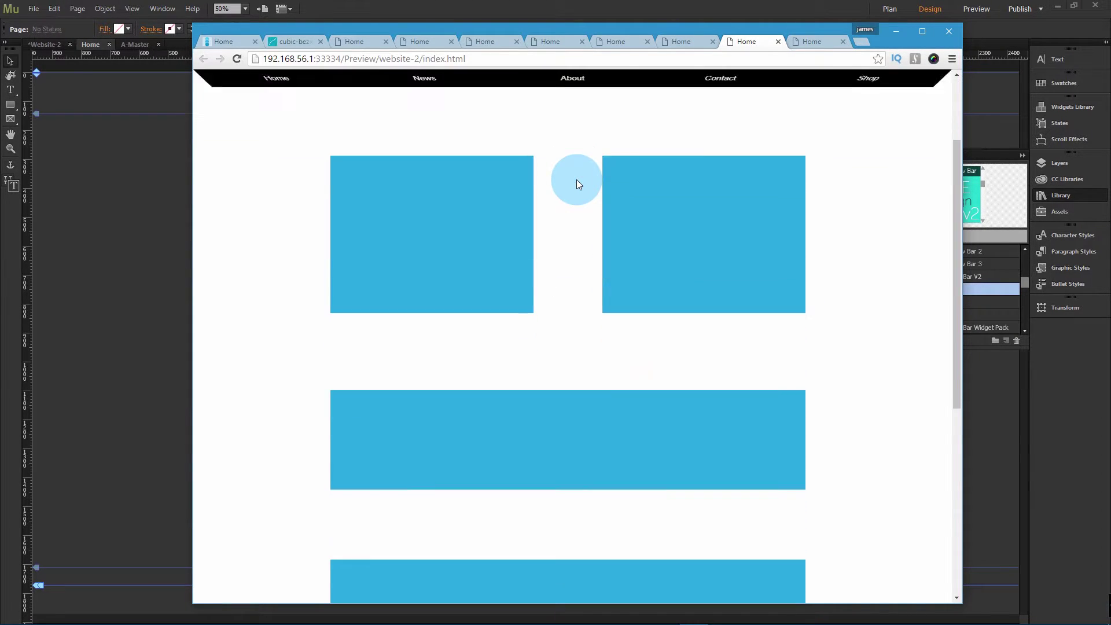
Return to the scale animation preview tab and replay the nav bar scaling out and in on scroll
click(803, 41)
scroll(724, 150, up, 2)
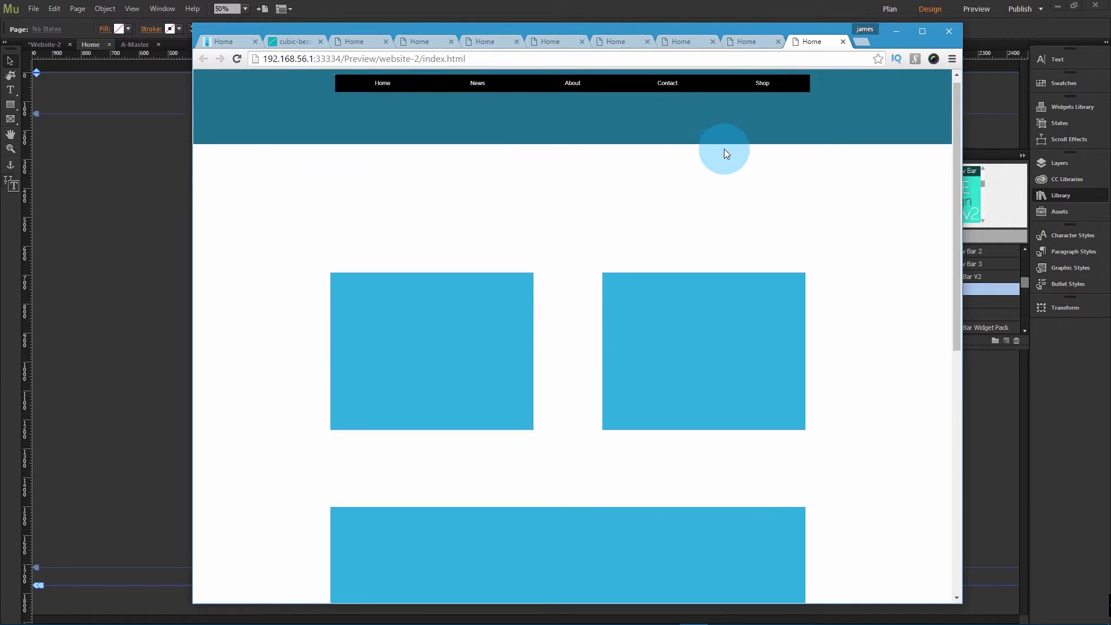
scroll(723, 151, down, 3)
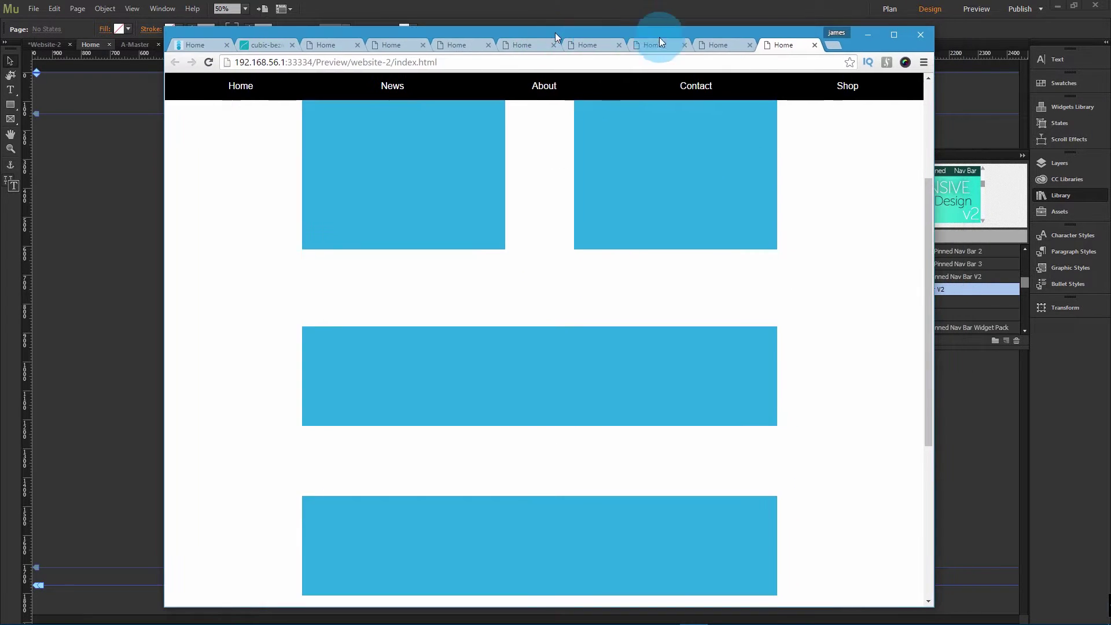
Minimise the browser, reopen the nav bar widget's animation options in Muse and open the easing value for editing
click(862, 30)
click(596, 129)
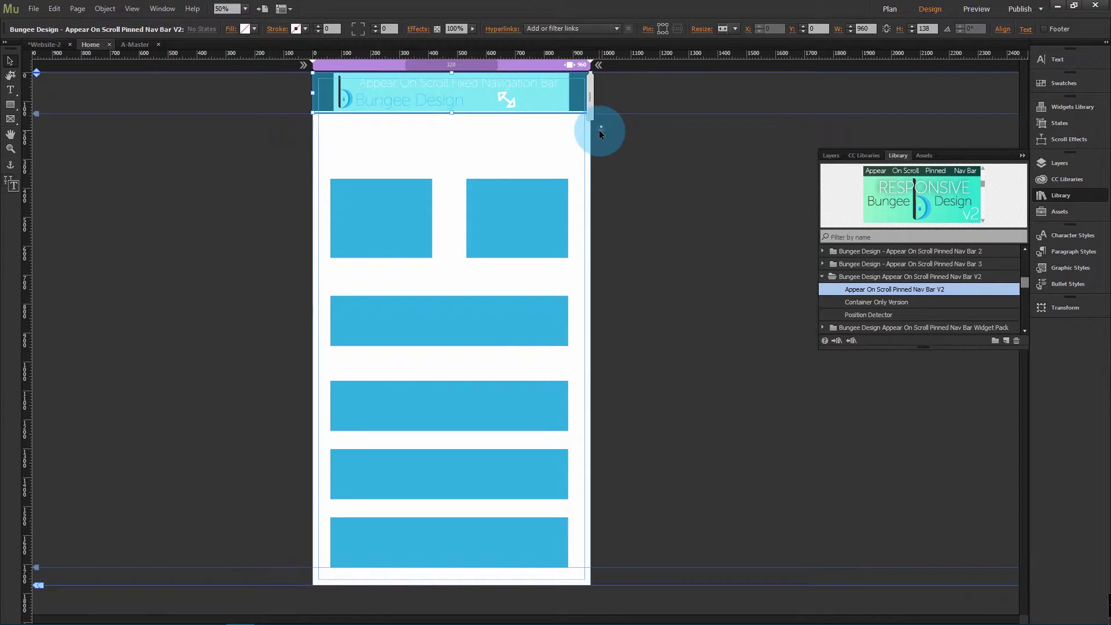
click(601, 126)
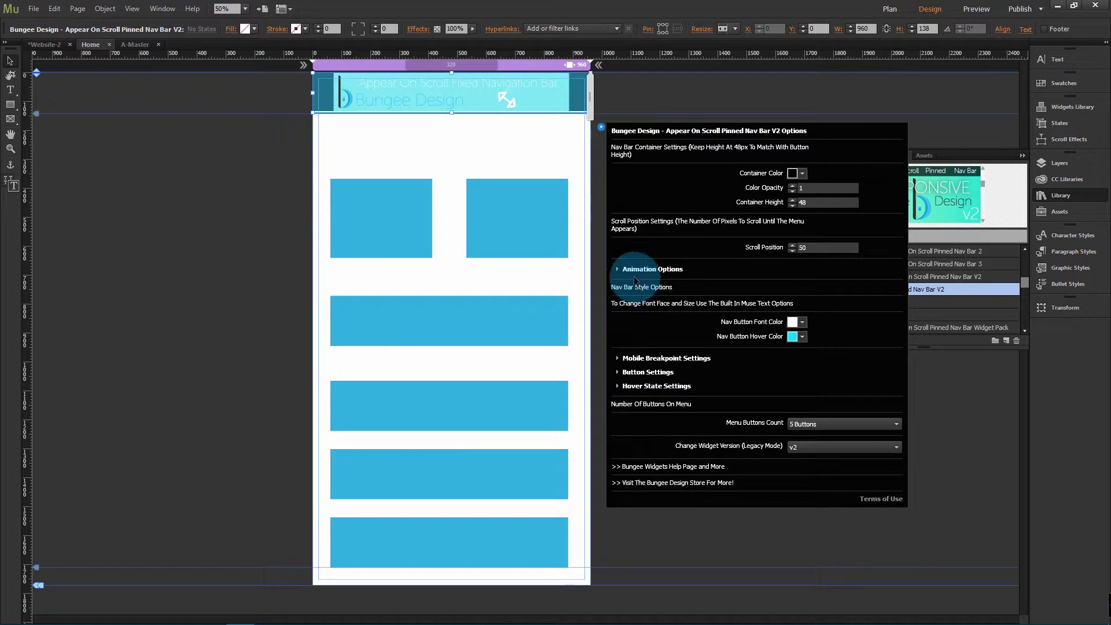
click(639, 269)
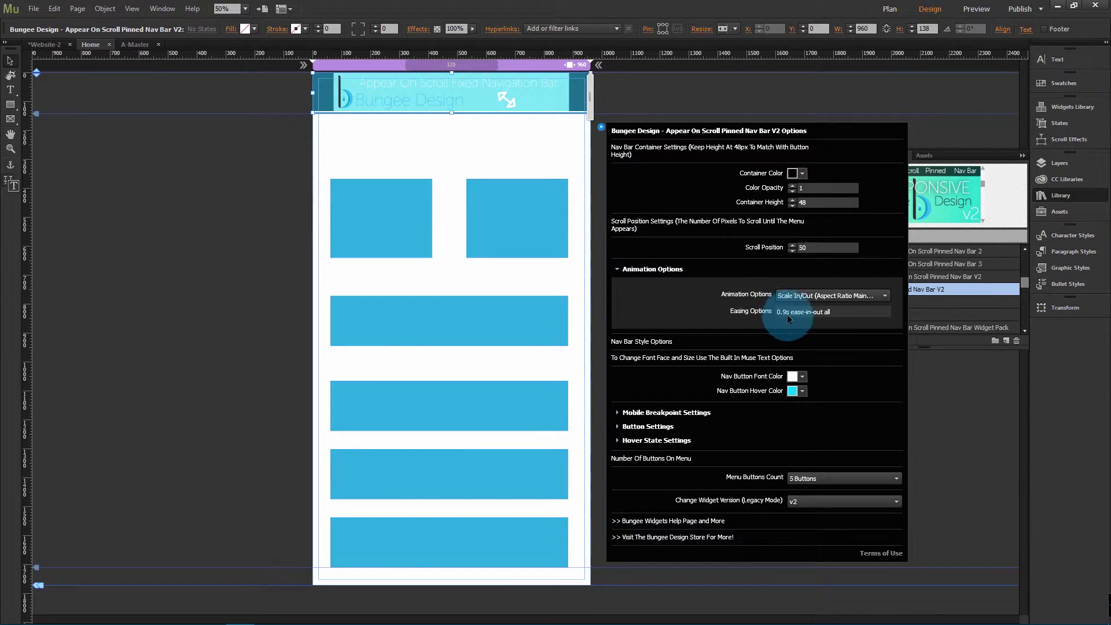
click(810, 313)
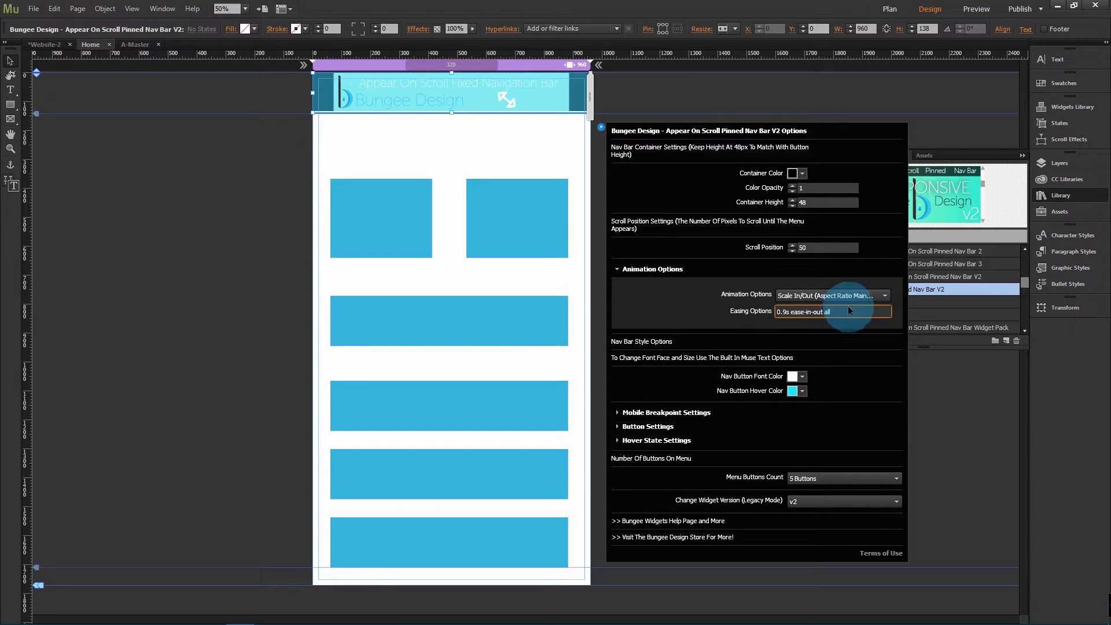
Close the widget options in Muse, switch back to the browser preview and inspect the About nav button's code
click(240, 170)
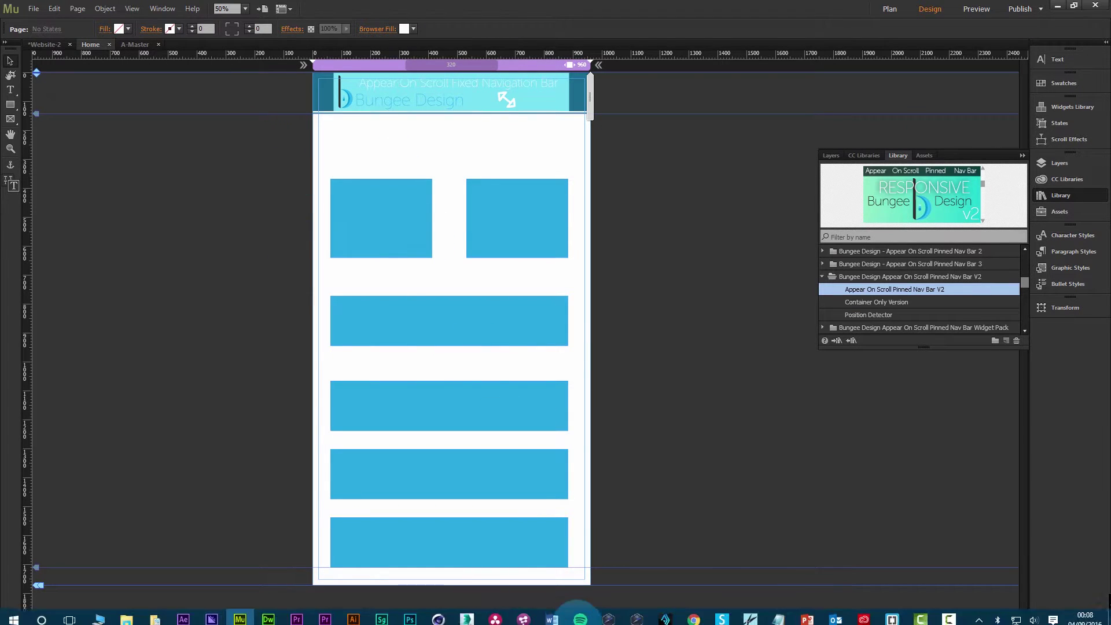
click(684, 613)
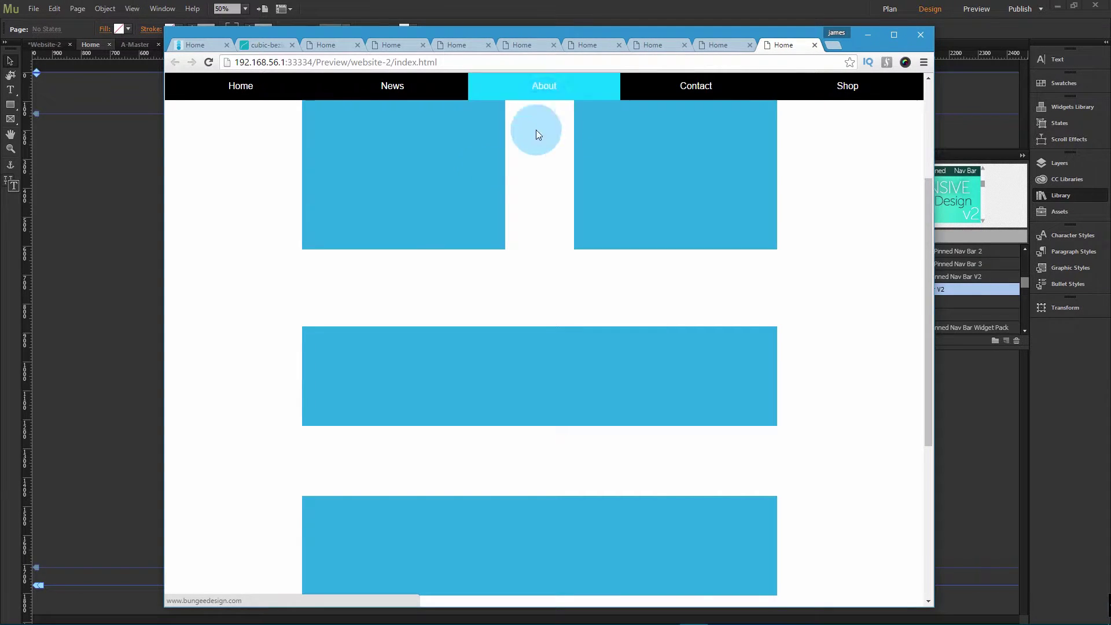
right_click(529, 93)
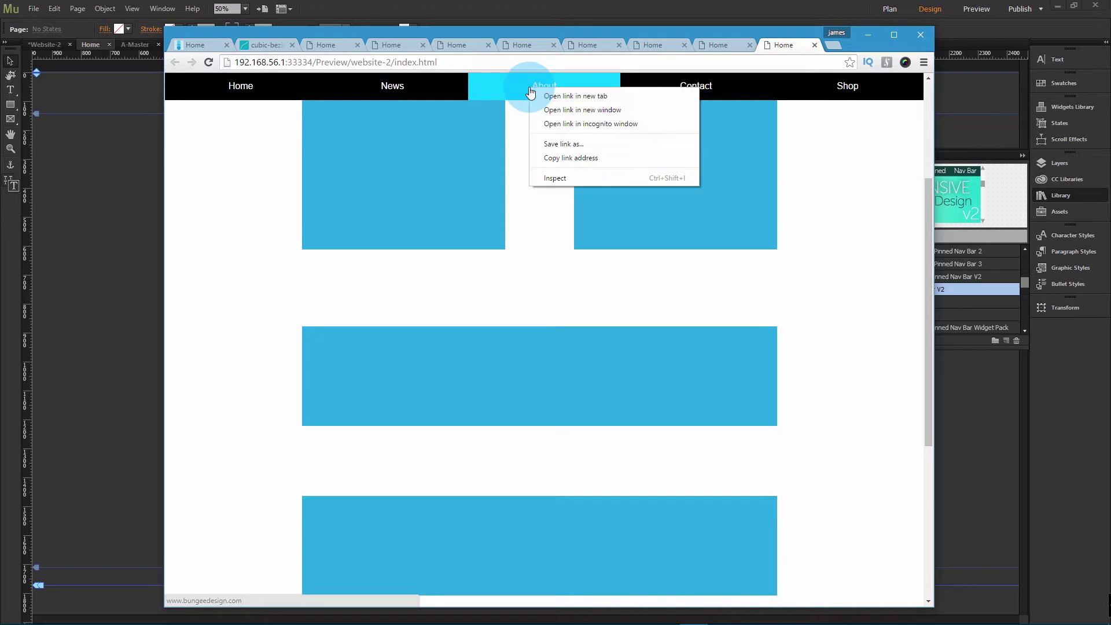
click(509, 160)
scroll(520, 148, up, 2)
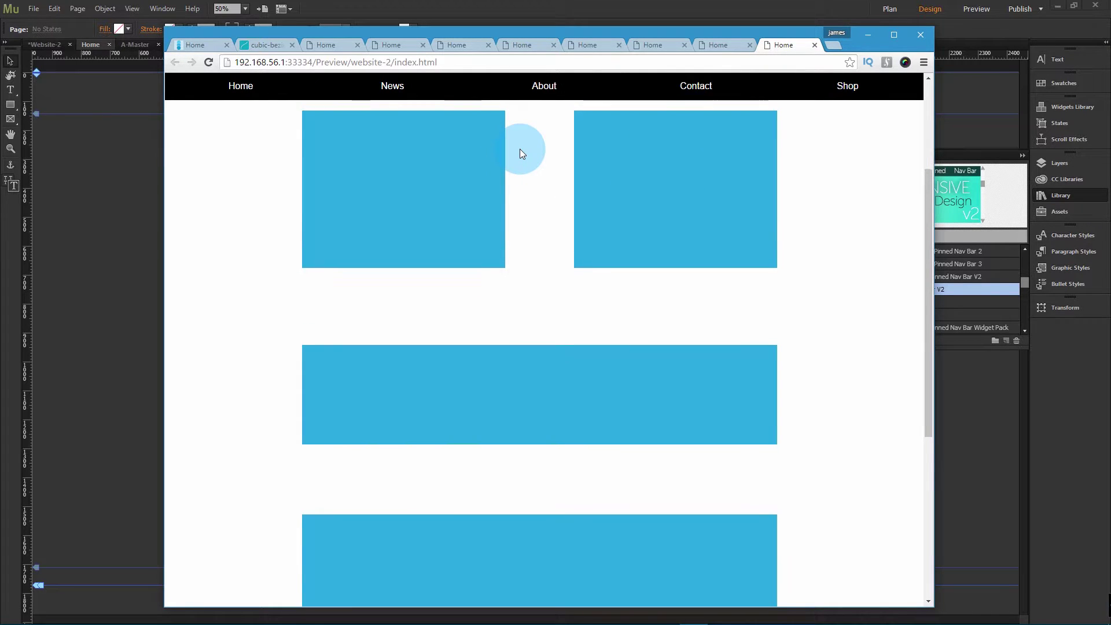
scroll(520, 148, down, 1)
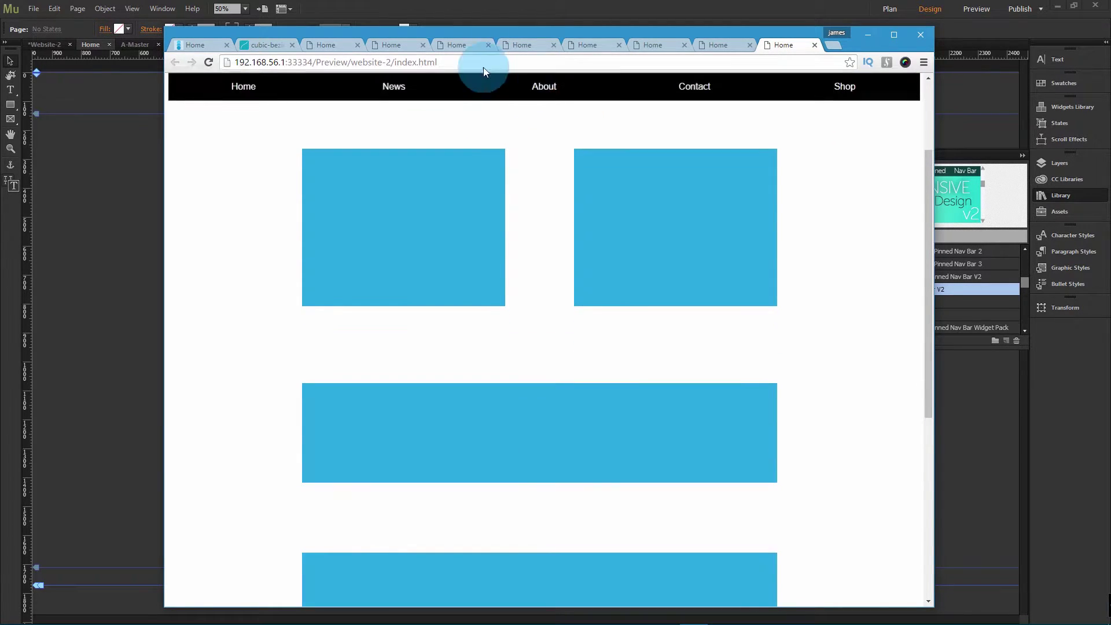
right_click(555, 93)
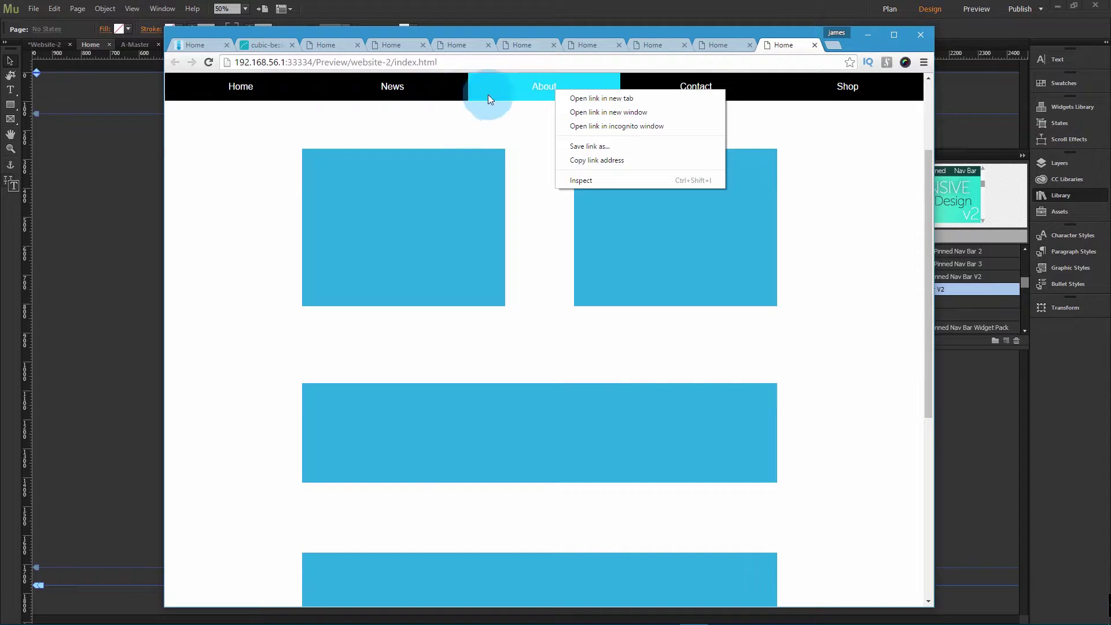
click(581, 180)
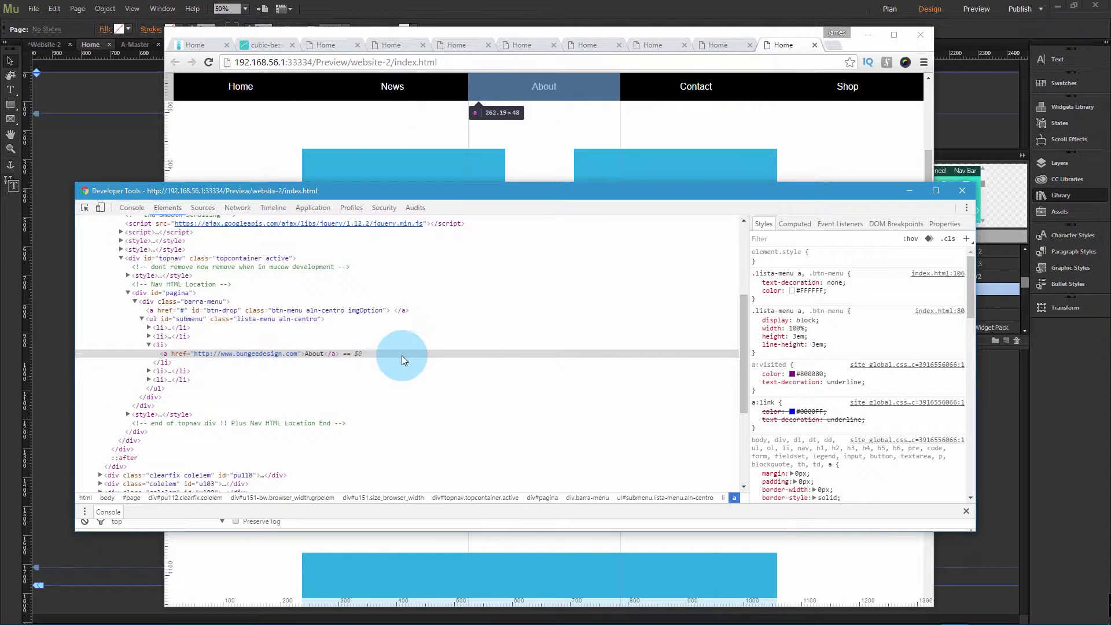
Select the topnav div in the page markup and open the cubic-bezier editor for the transition in its .topcontainer rule
scroll(388, 360, up, 1)
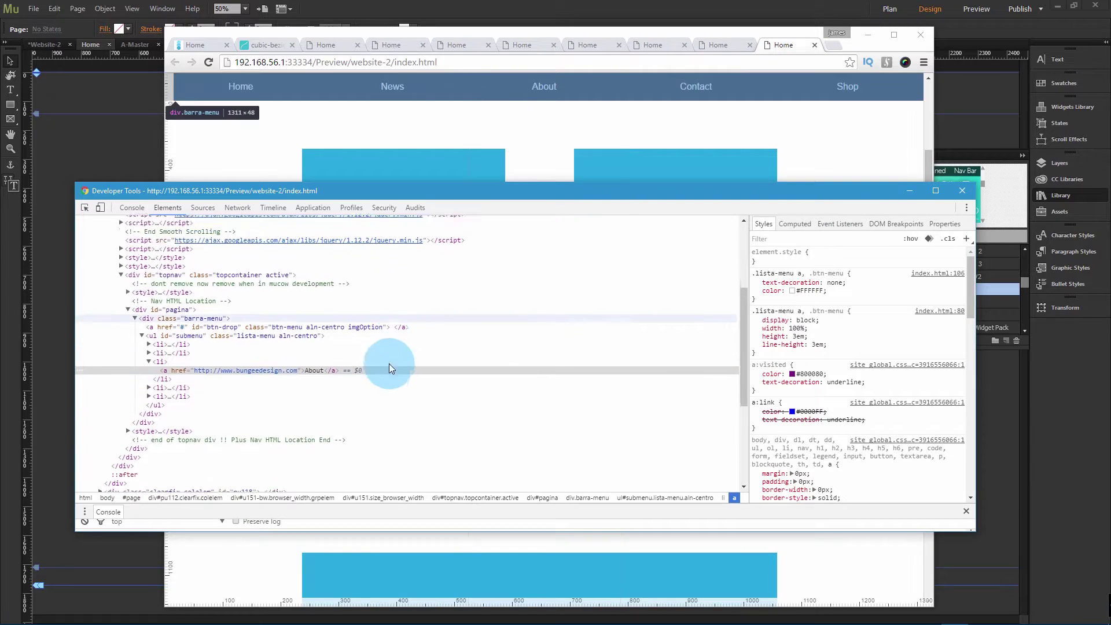
scroll(377, 362, up, 2)
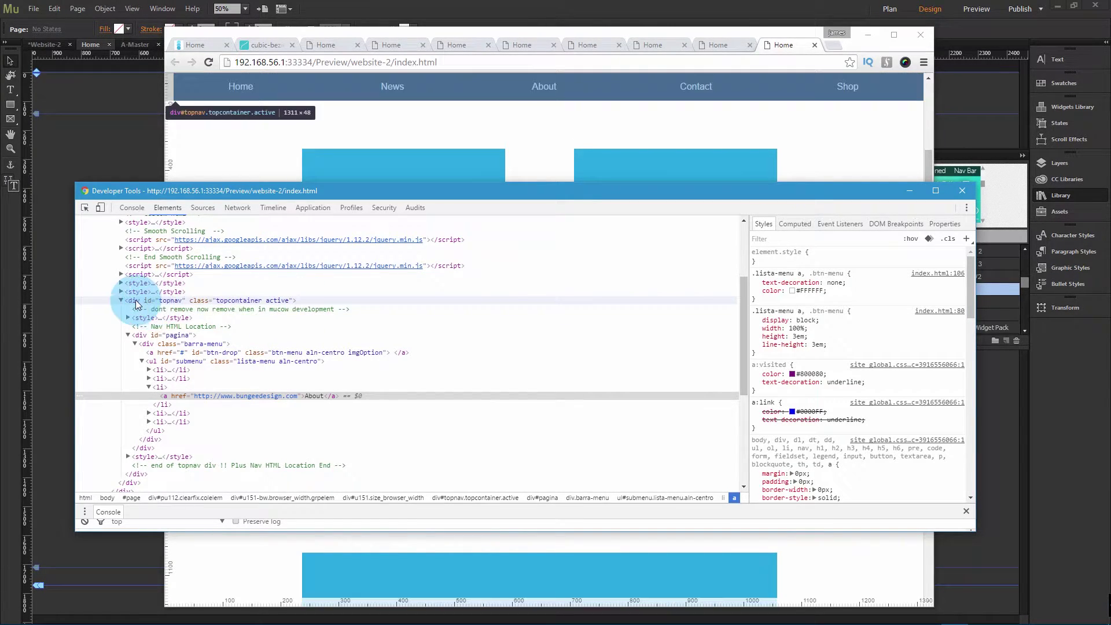
click(289, 302)
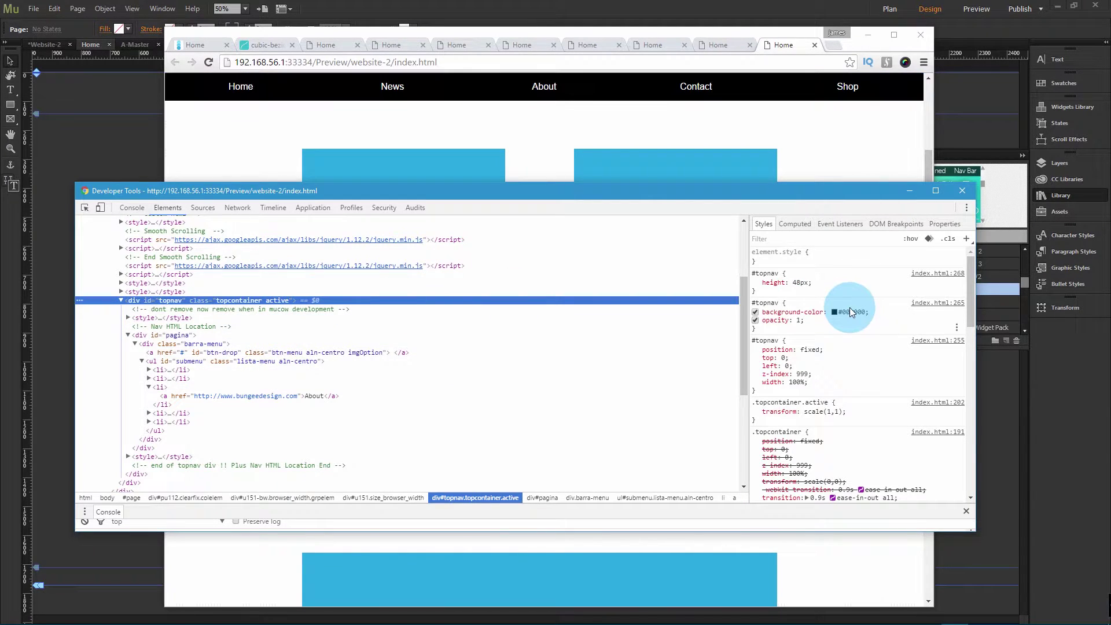
scroll(841, 376, down, 3)
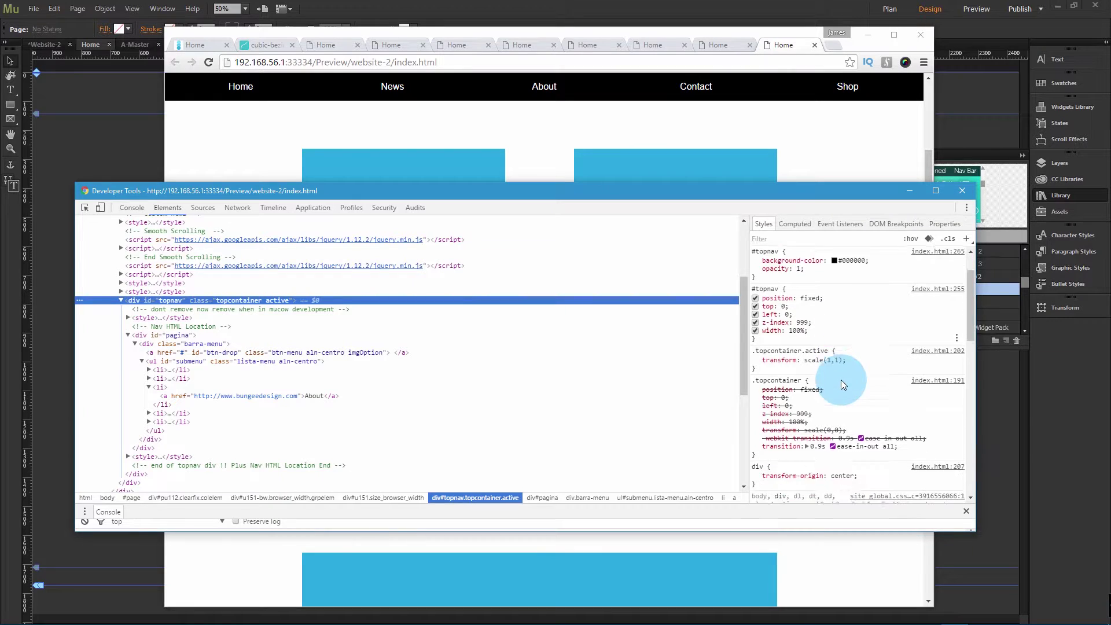
scroll(839, 362, up, 2)
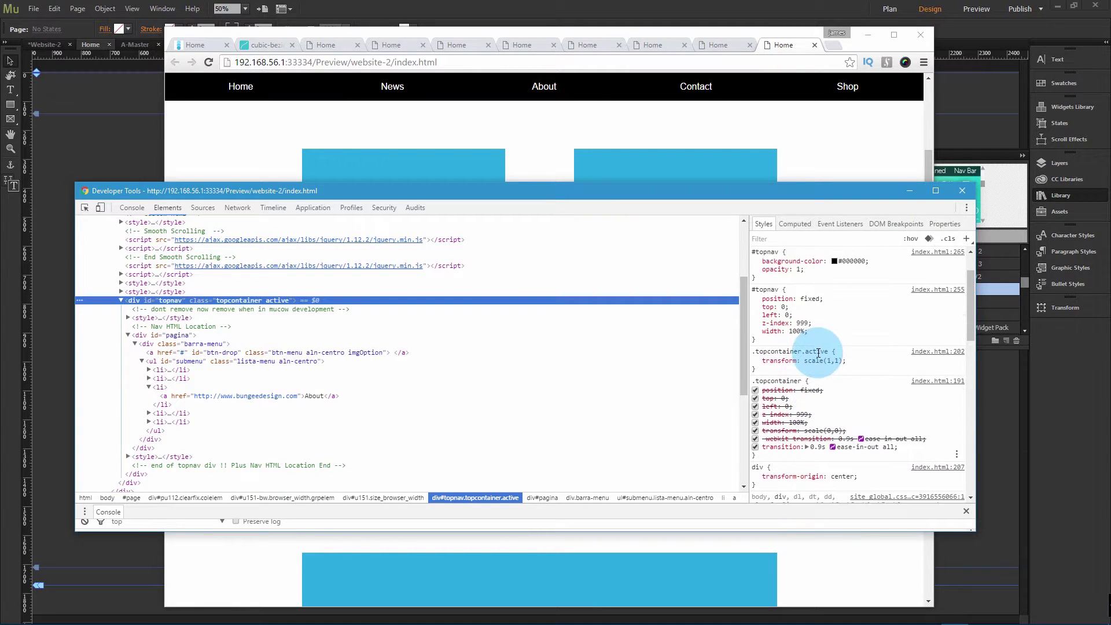
scroll(824, 411, up, 1)
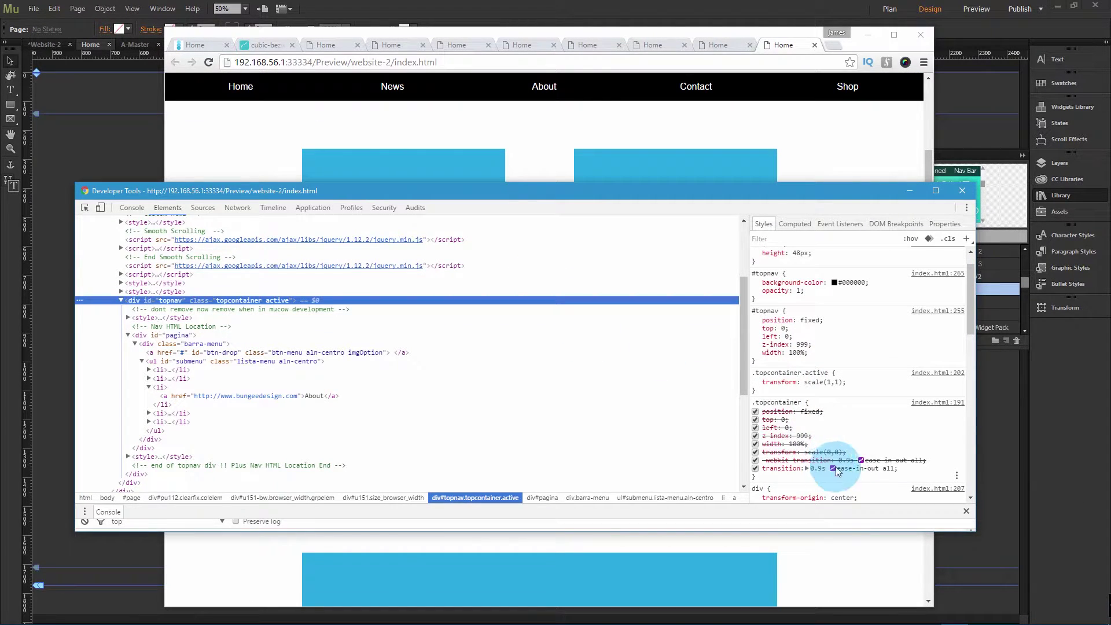
scroll(844, 440, down, 2)
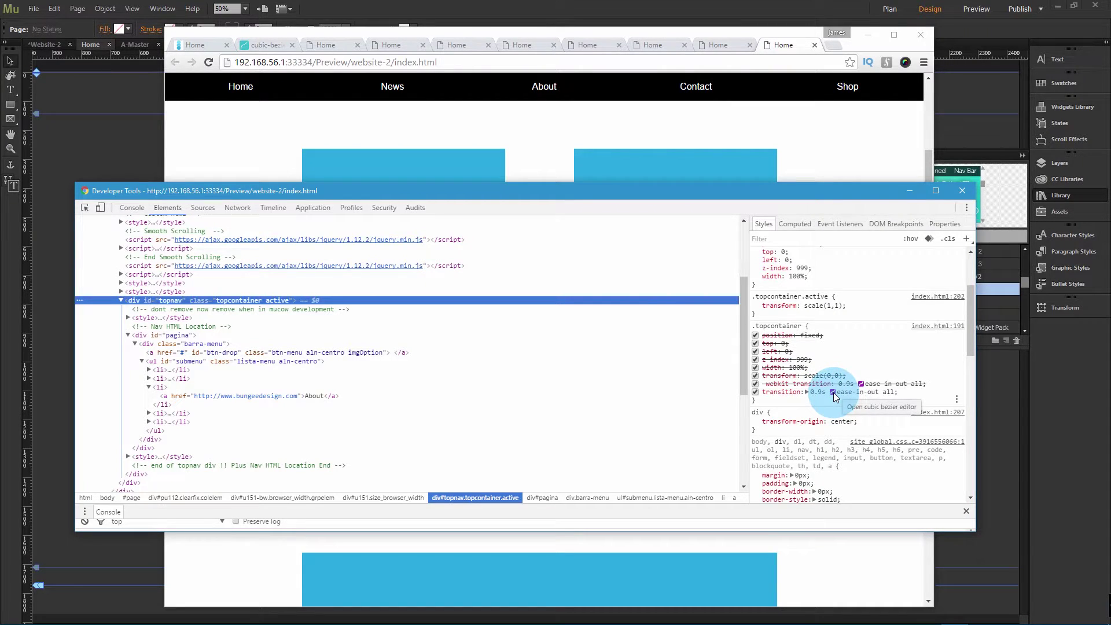
click(833, 392)
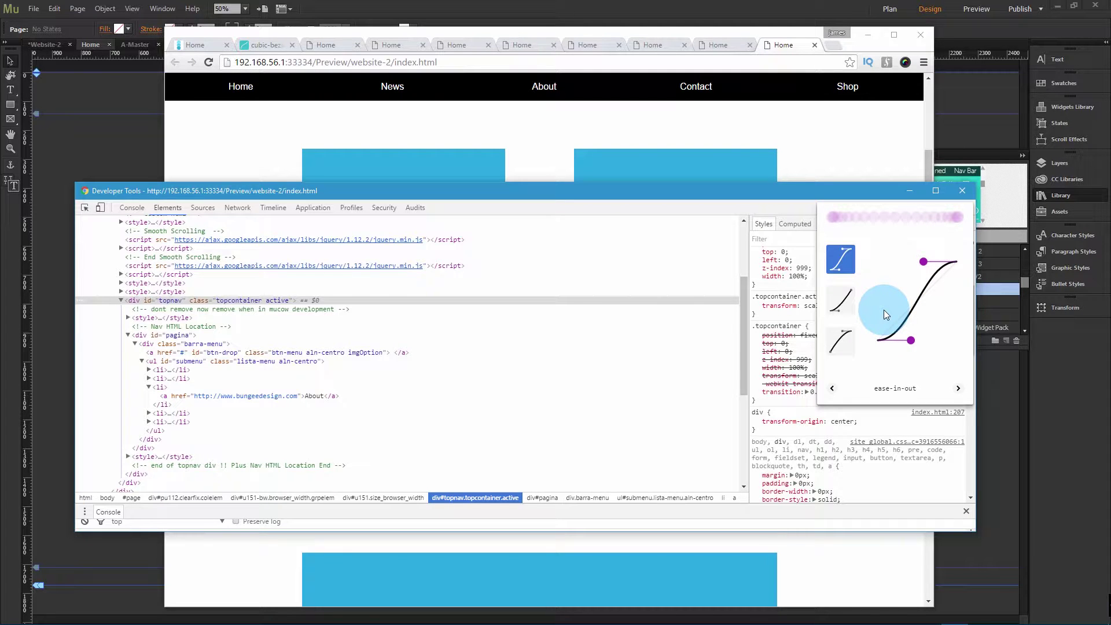
Set the nav bar transition's easing to Fast Out, Linear In and replay the animation on scroll
click(840, 304)
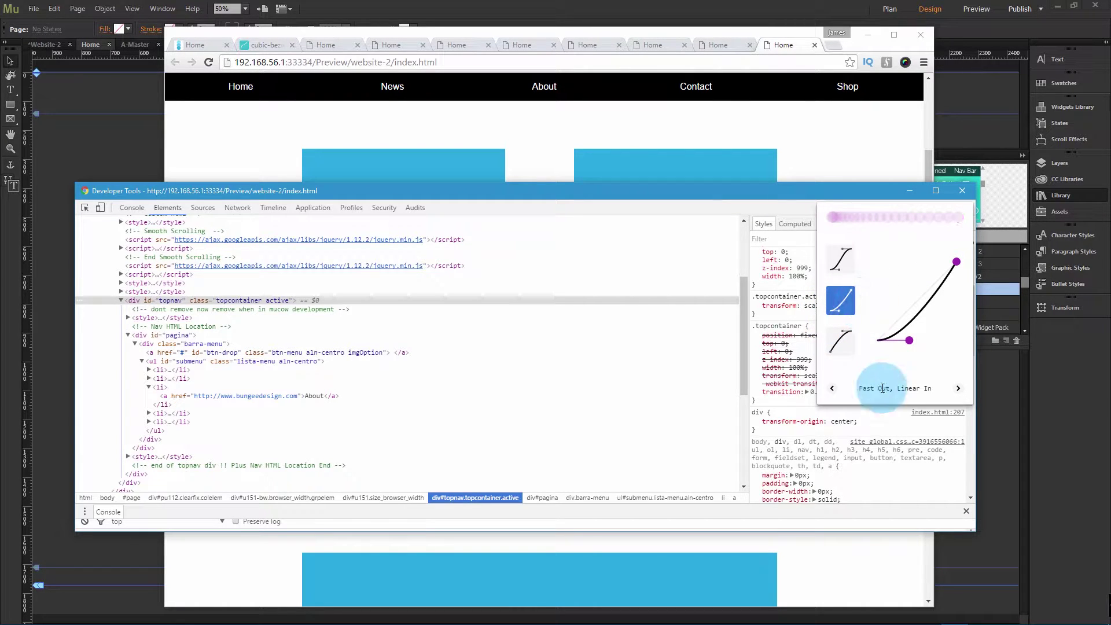
scroll(715, 130, down, 2)
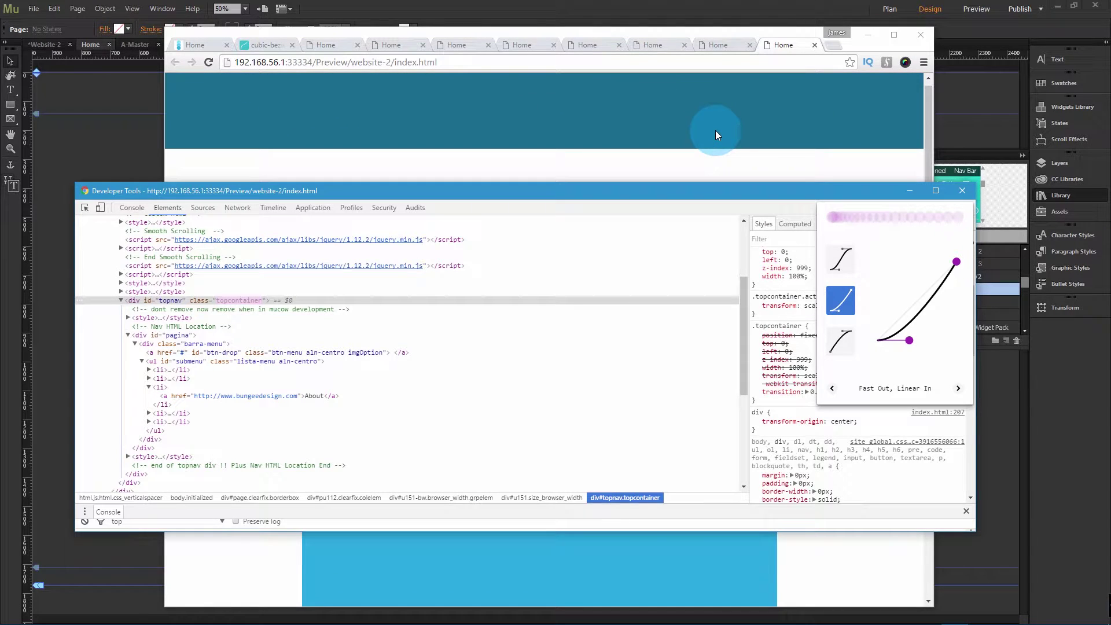
scroll(715, 130, up, 2)
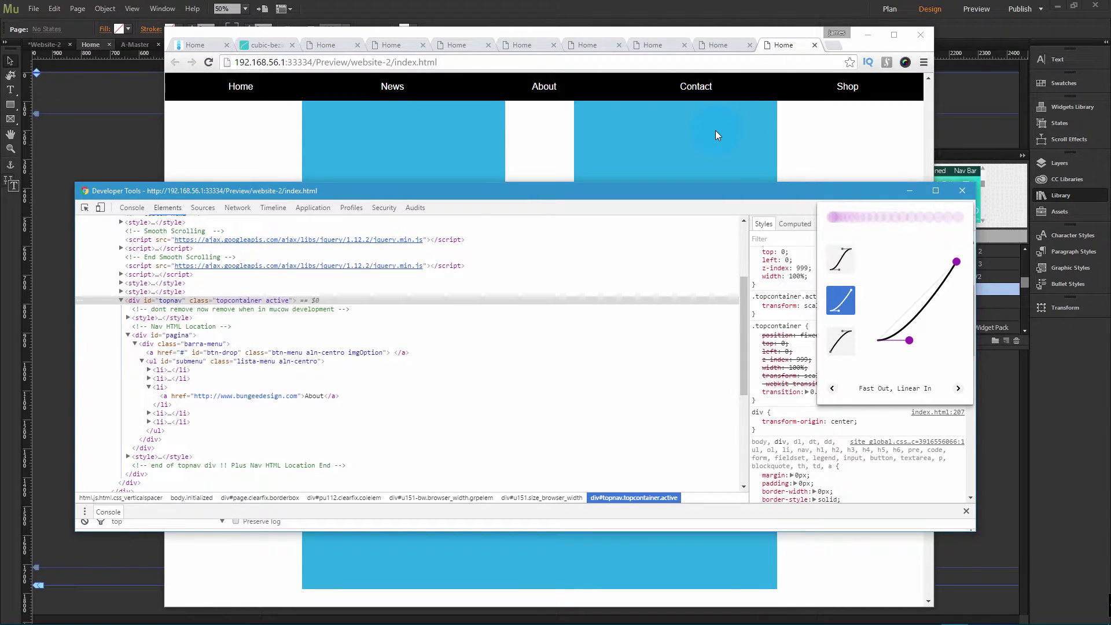
click(815, 397)
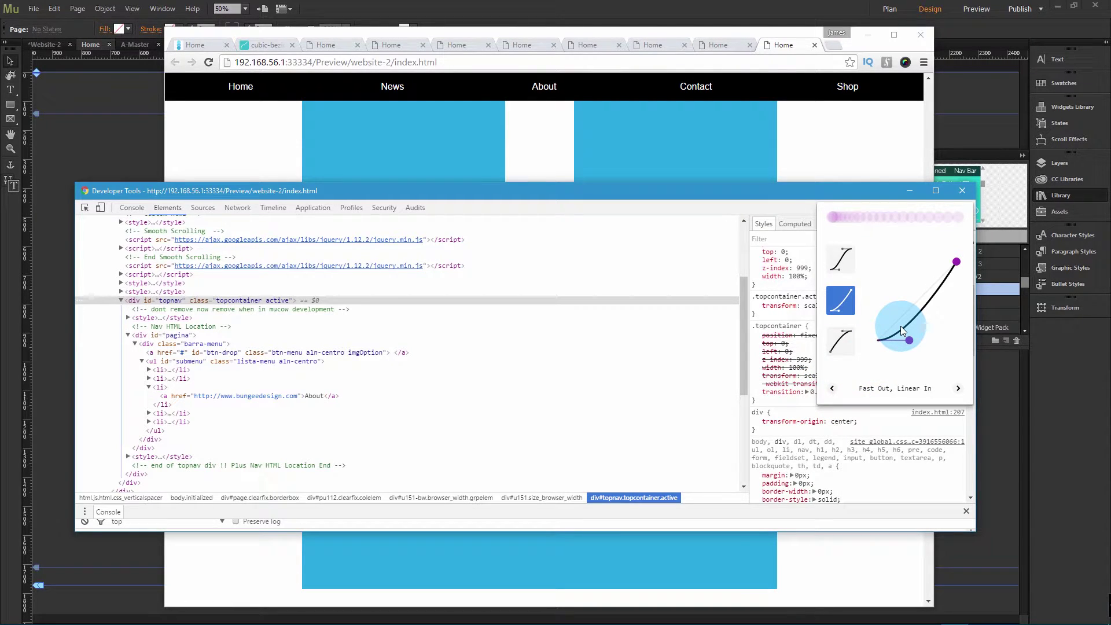
Change the nav bar transition's easing to the ease-out preset and scroll the page to replay the animation
click(844, 340)
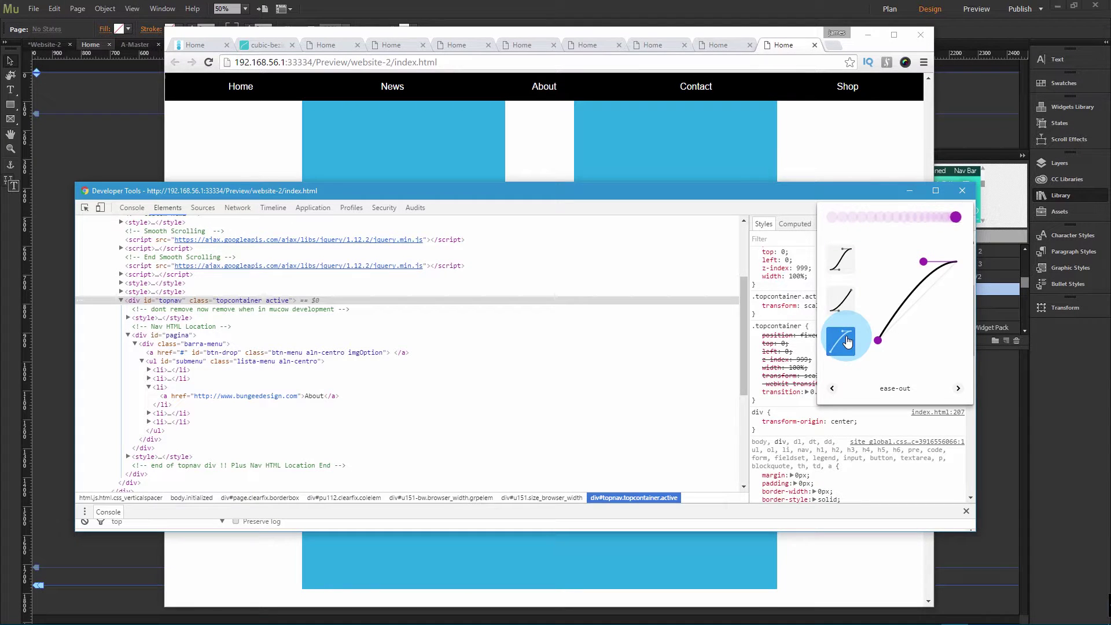
click(638, 195)
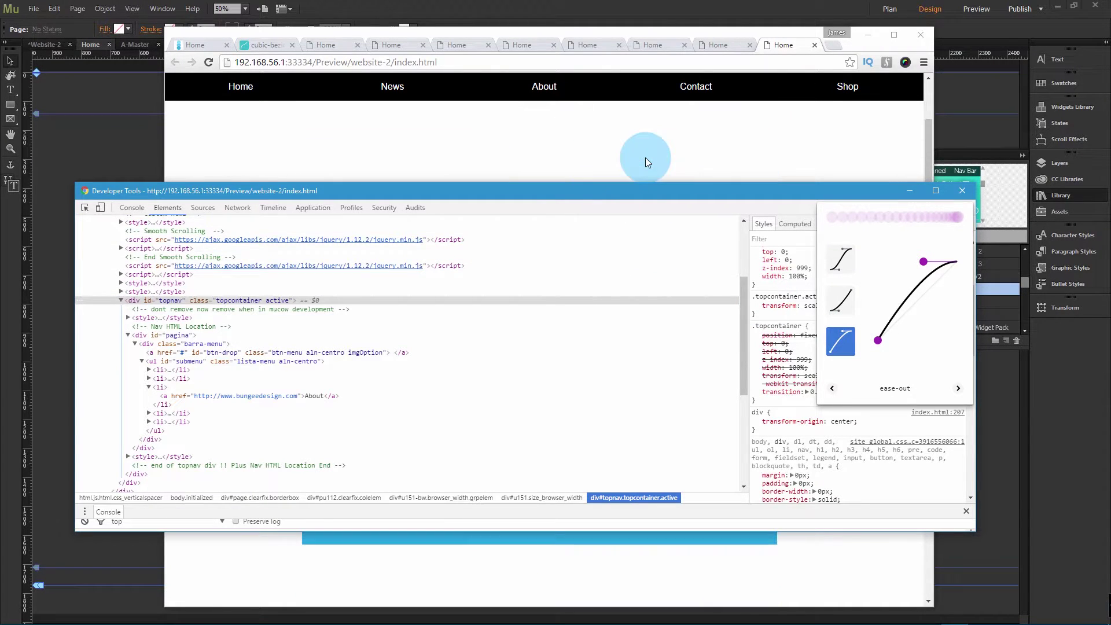
click(644, 170)
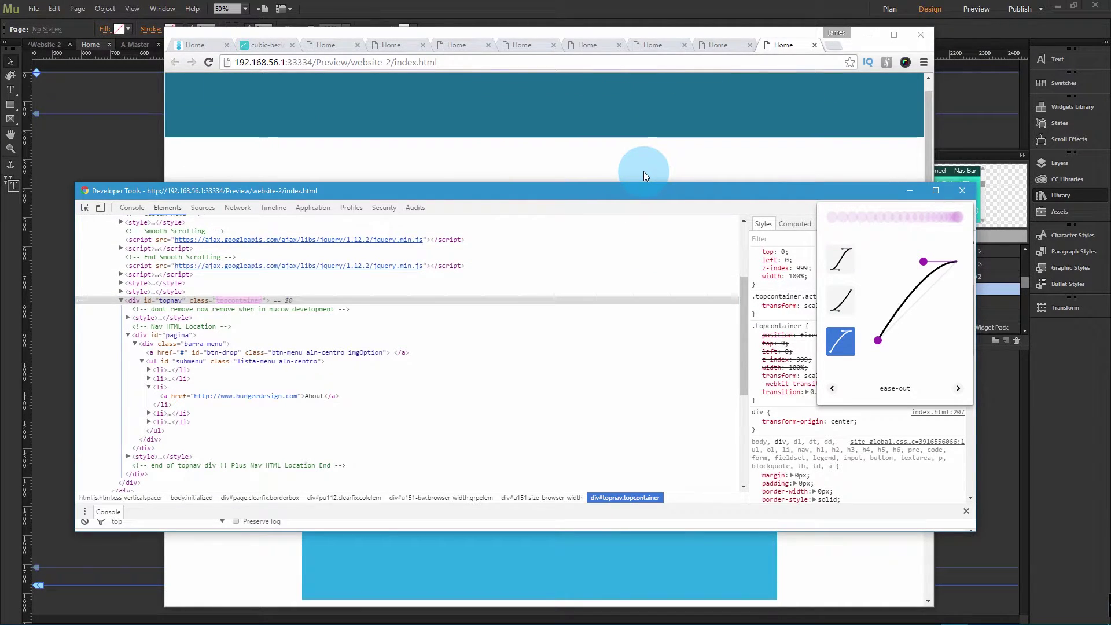
click(643, 171)
Switch the easing to the ease-in-out group, choose its In Out - Quadratic variant and replay the nav bar animation on scroll
click(845, 314)
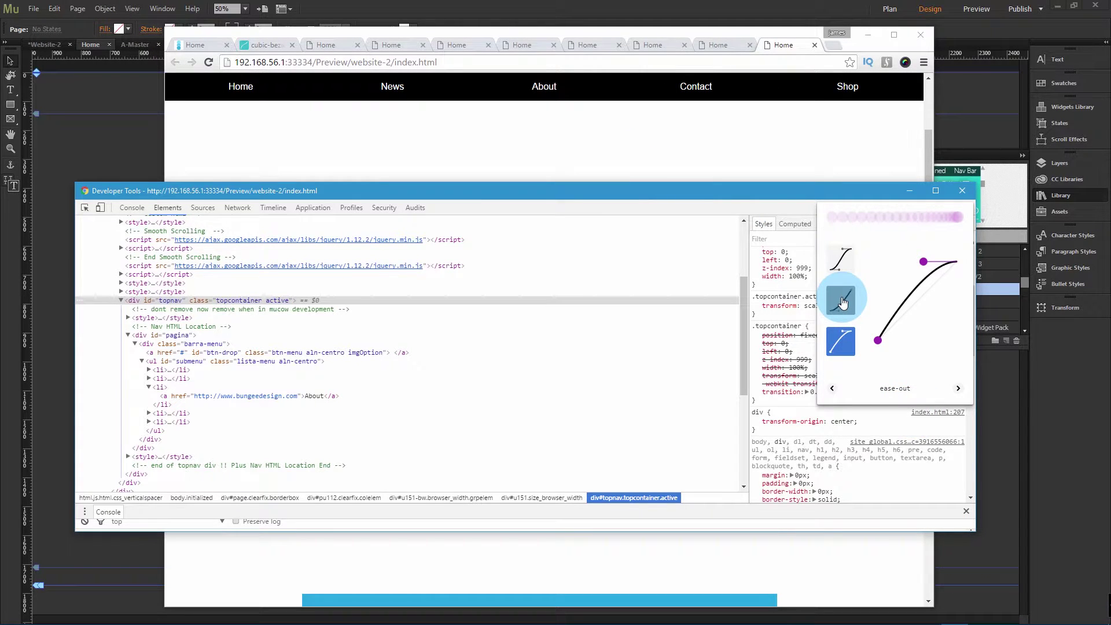
click(840, 280)
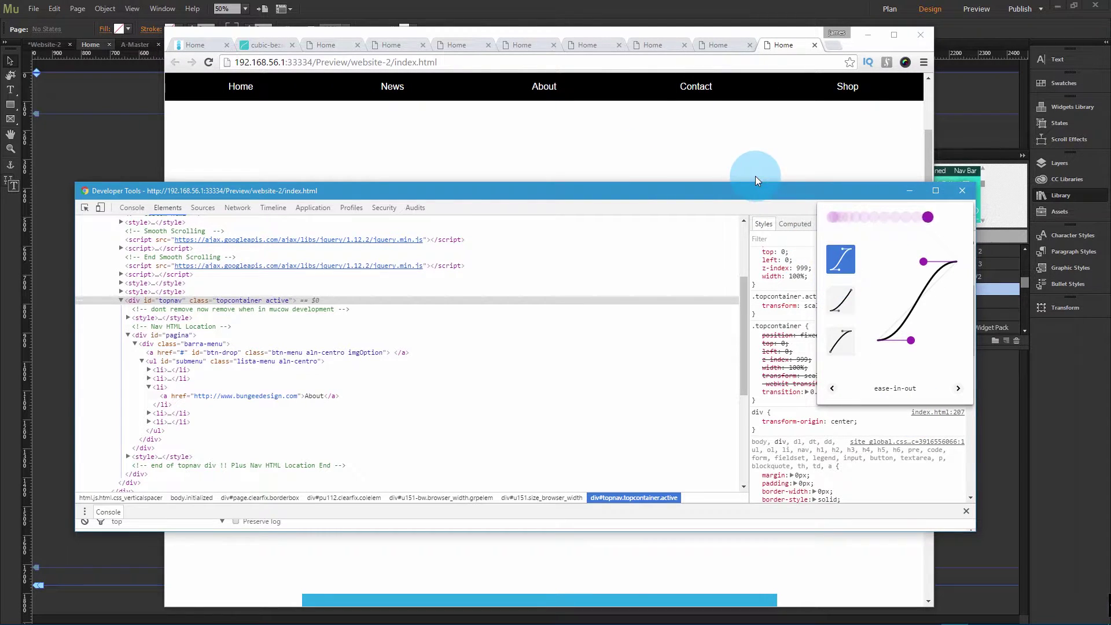
click(958, 388)
click(958, 388)
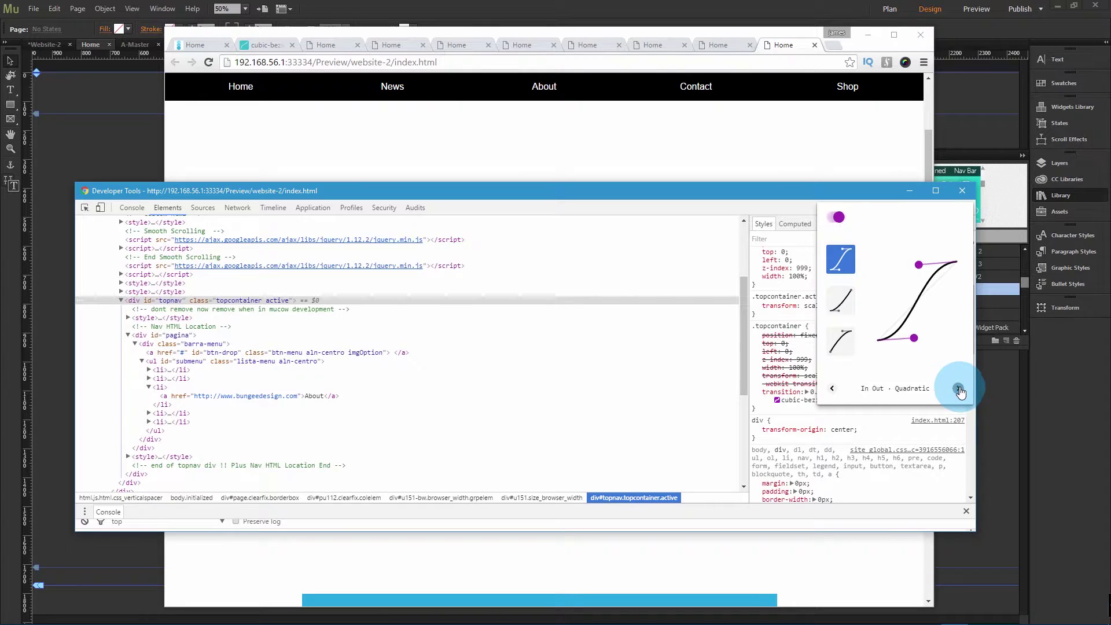
click(644, 141)
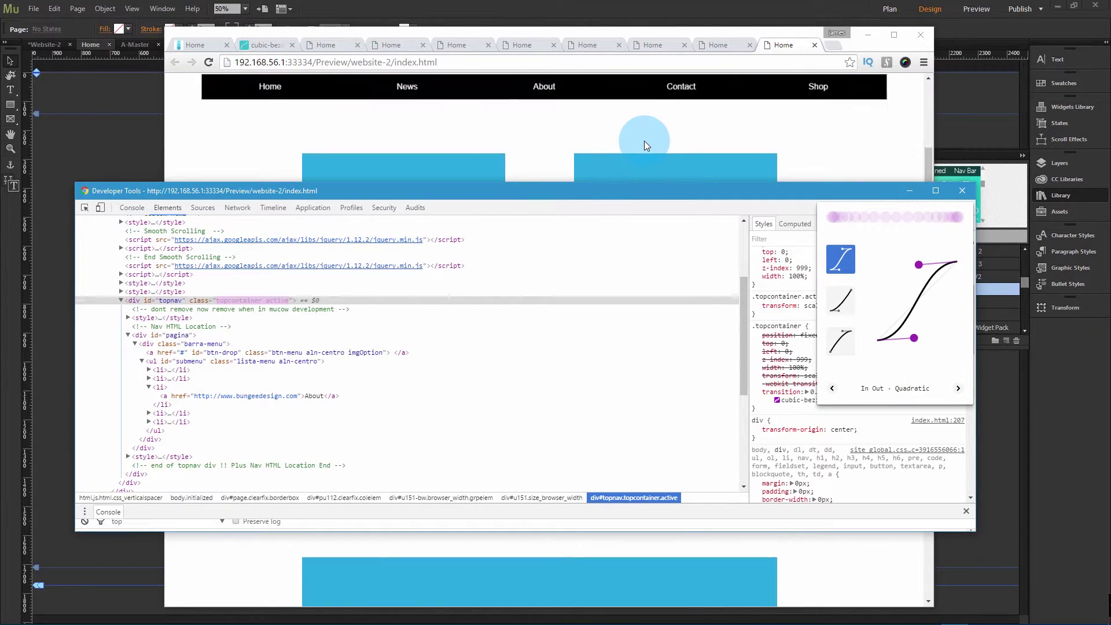
Choose the In Out - Back easing variant and scroll the preview up and down to replay the nav bar animation
click(959, 389)
click(959, 389)
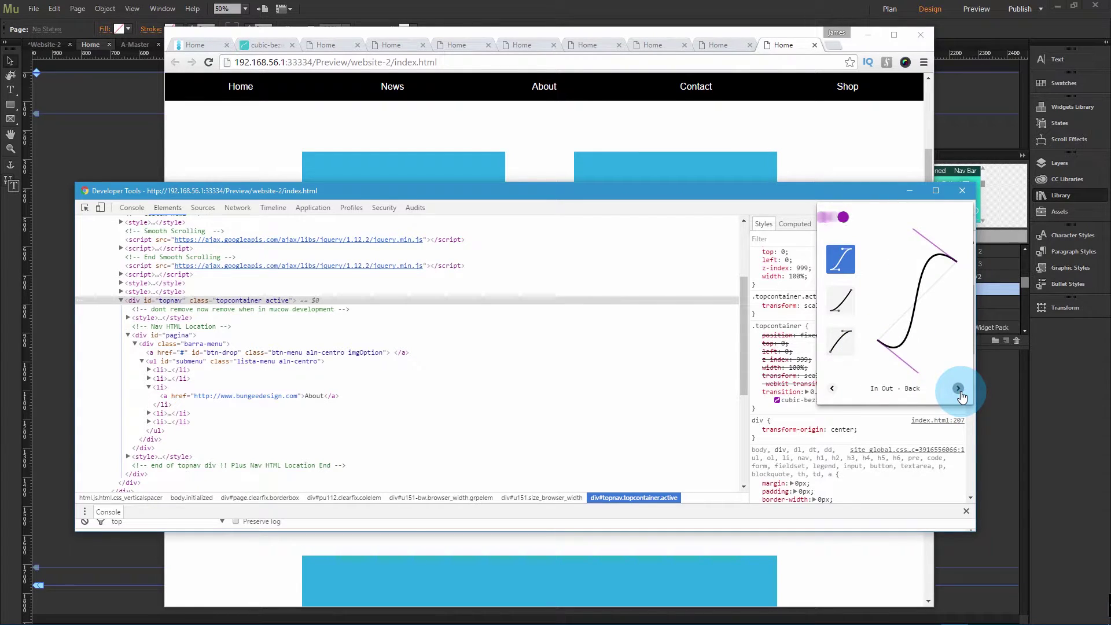
click(584, 111)
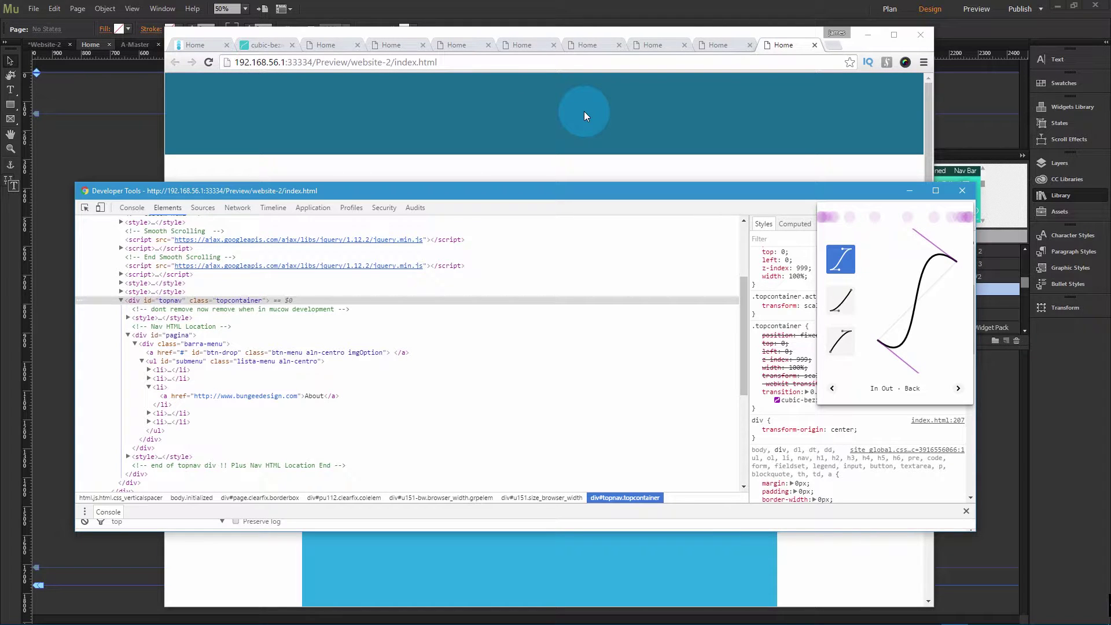
click(584, 111)
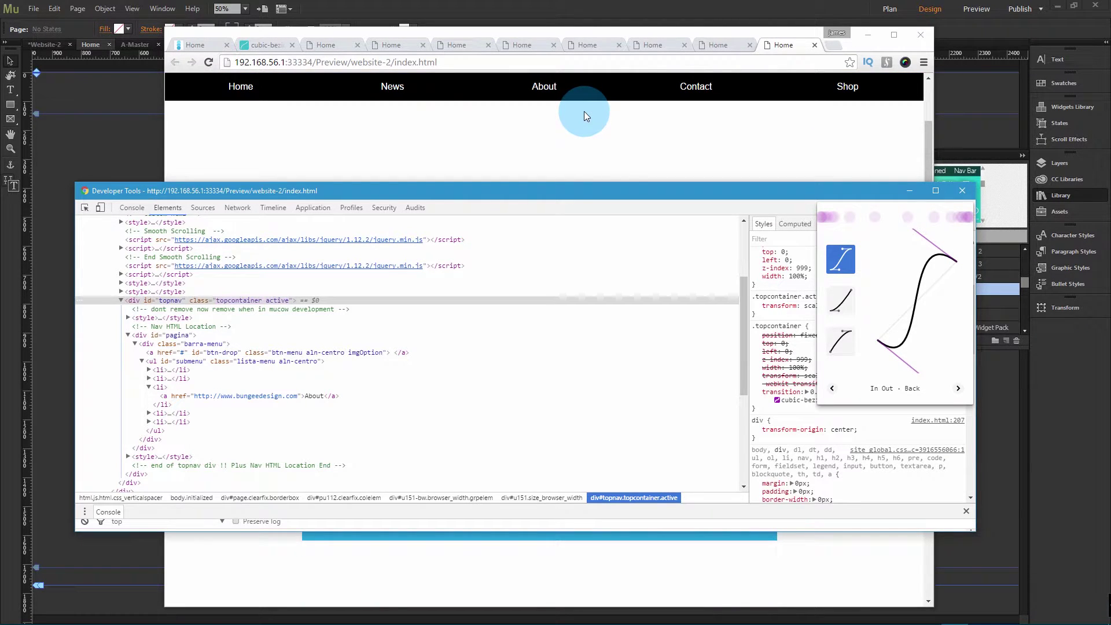
click(584, 111)
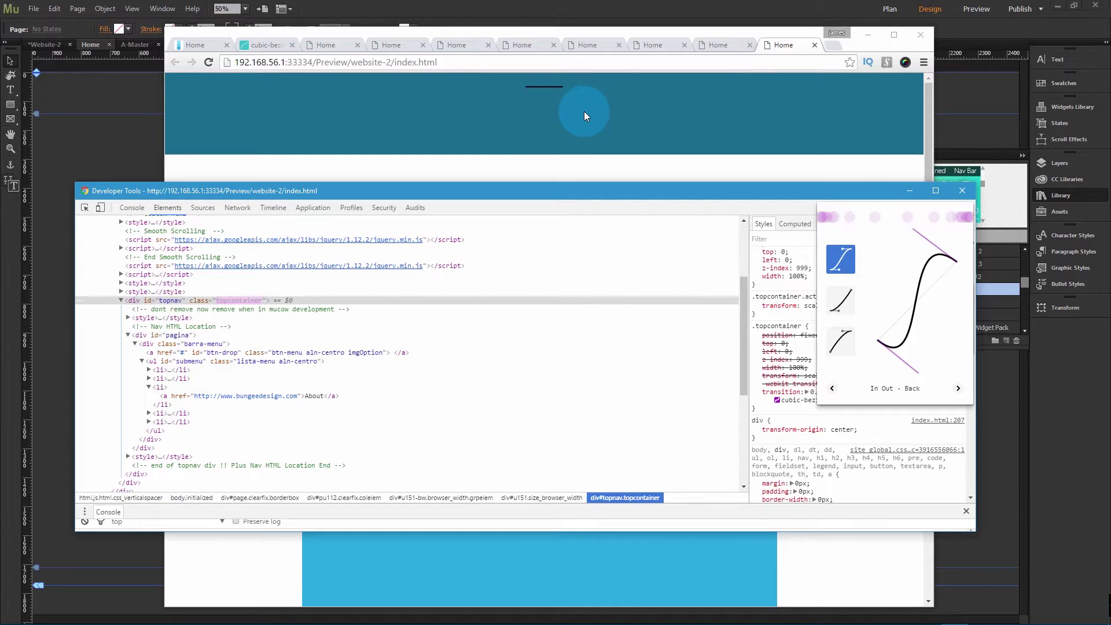
click(584, 115)
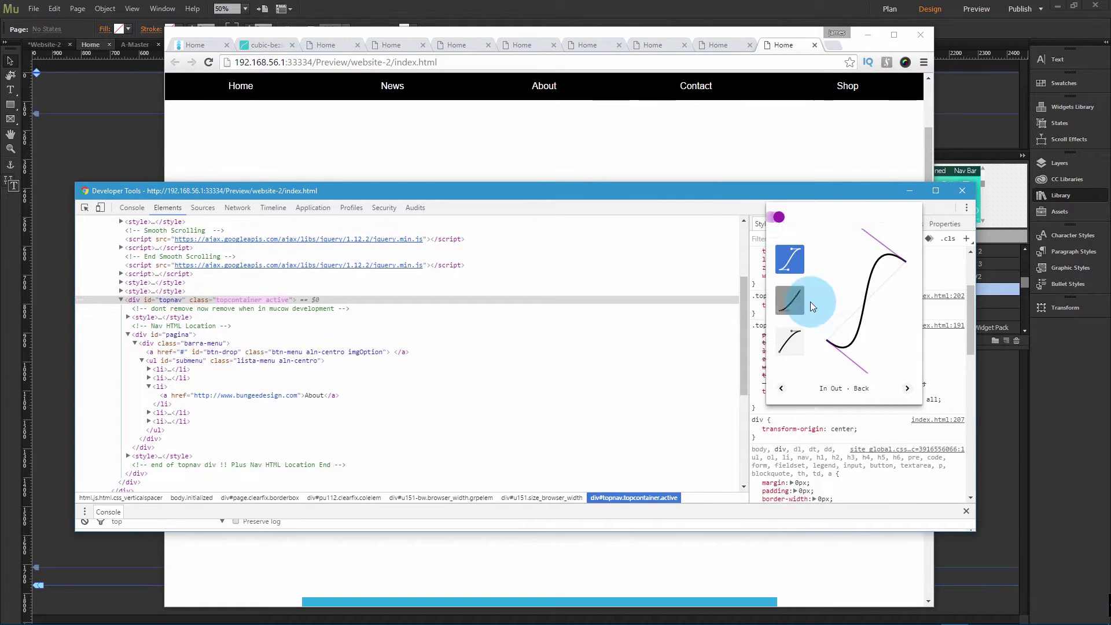
Reshape the Fast Out, Linear In curve into a custom cubic-bezier(0.46, 0.96, 0.88, 0.35) easing and test it by scrolling the preview
click(804, 302)
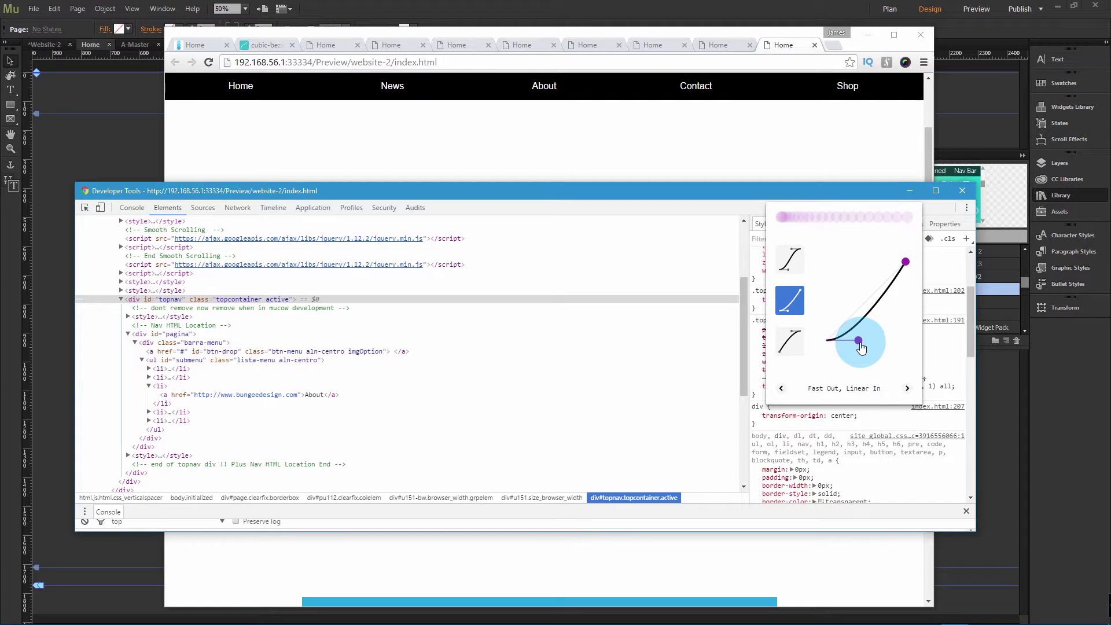
drag(859, 345, 896, 313)
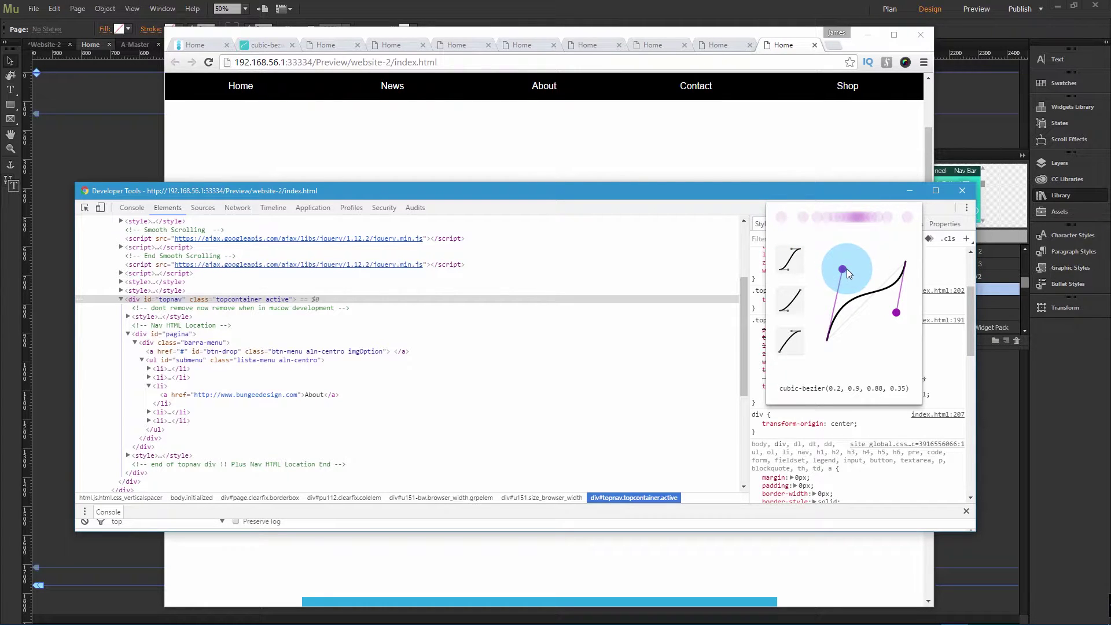
drag(844, 269, 863, 265)
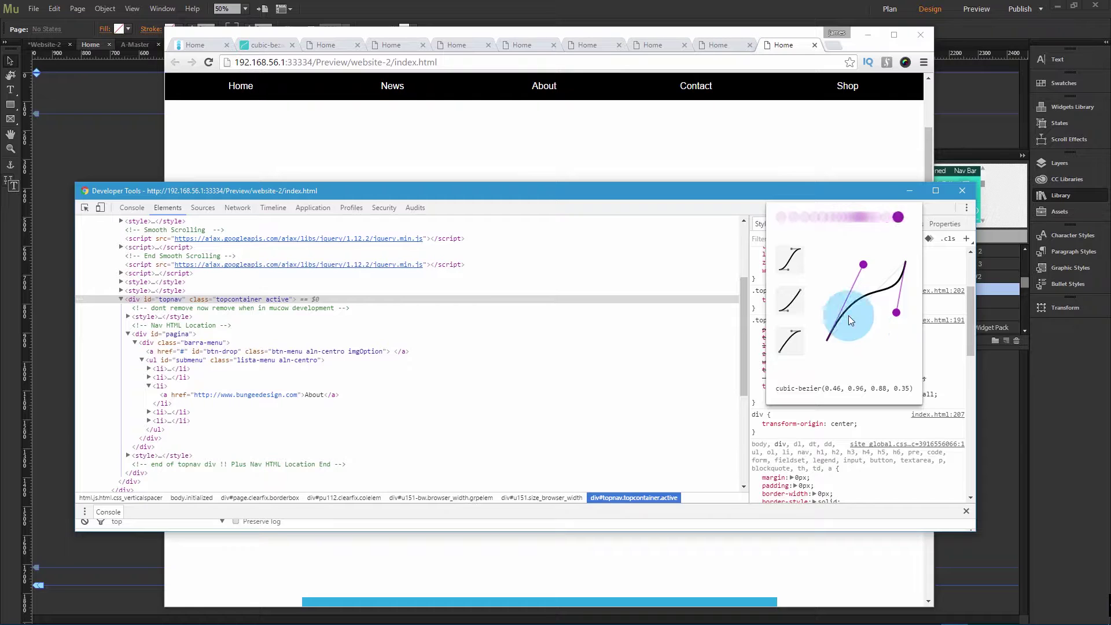
click(630, 137)
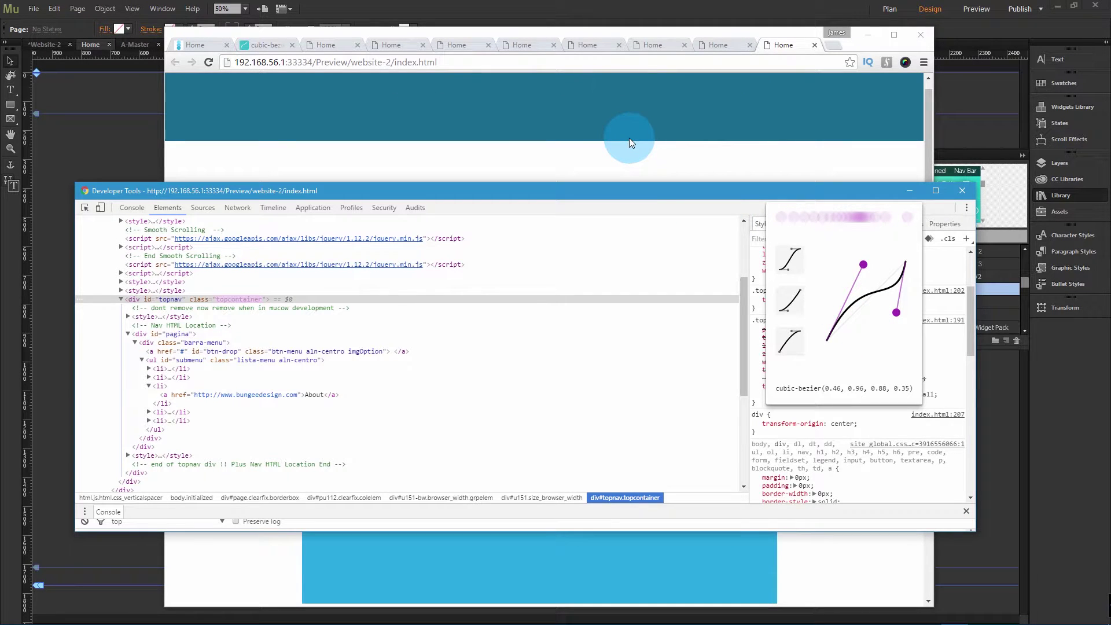
Close the curve editor and copy the nav bar's full transition value, 0.9s cubic-bezier(0.46, 0.96, 0.88, 0.35) all, from the .topcontainer rule
click(629, 137)
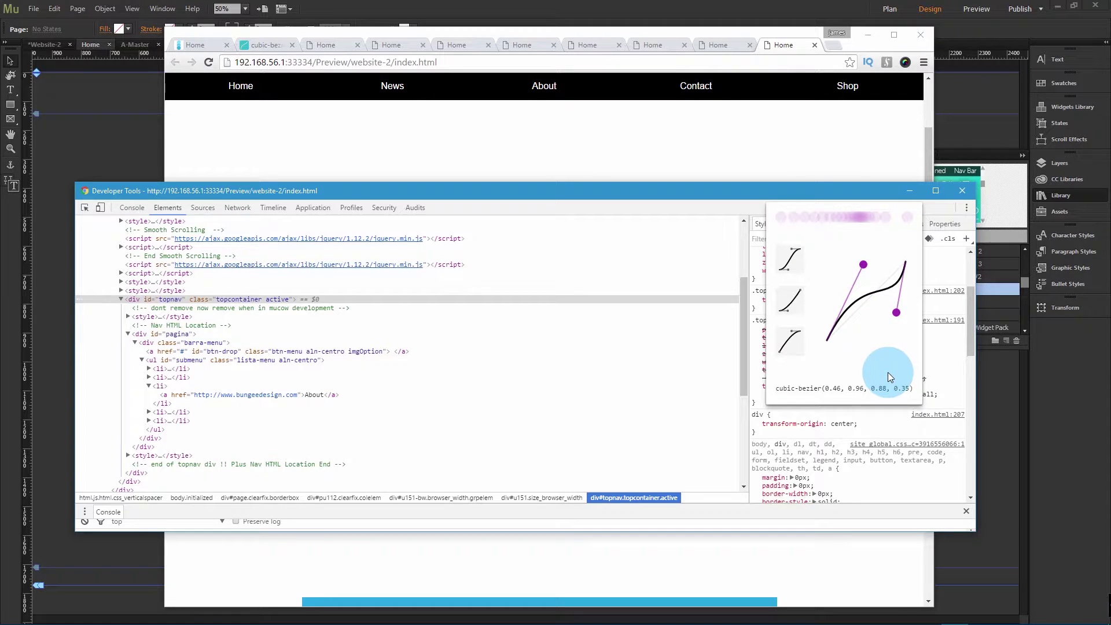
click(952, 397)
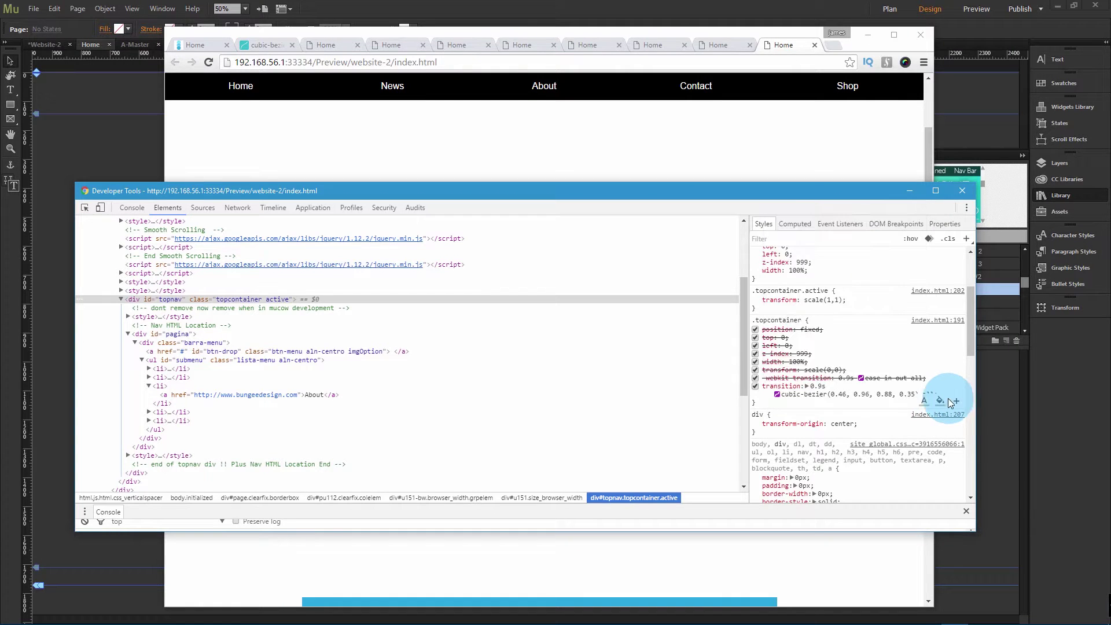
click(816, 386)
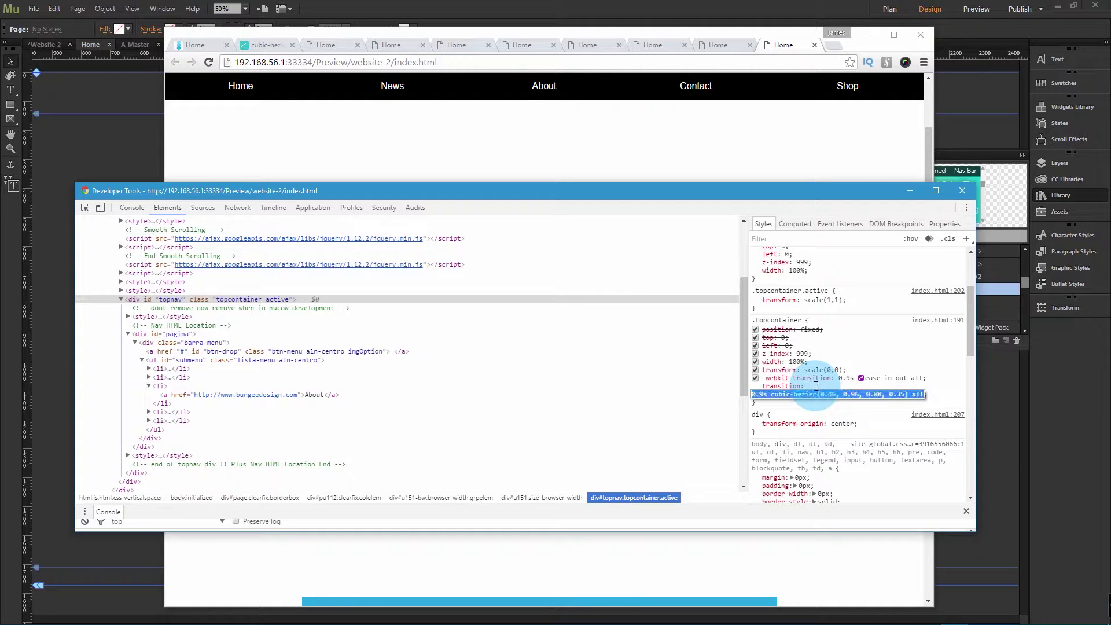
right_click(869, 397)
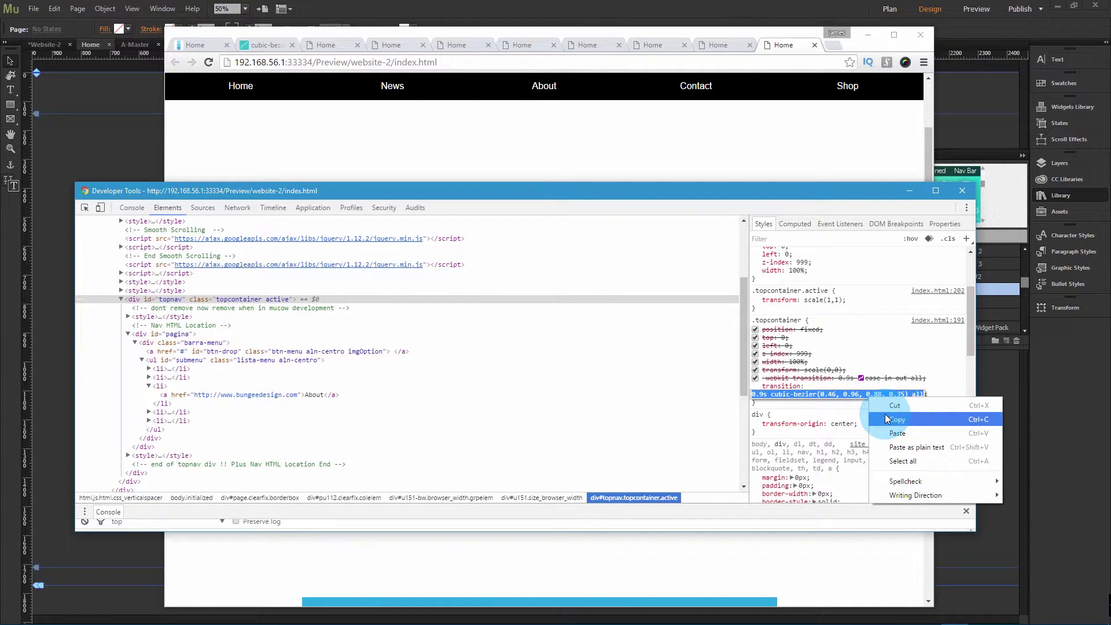
click(891, 421)
click(961, 394)
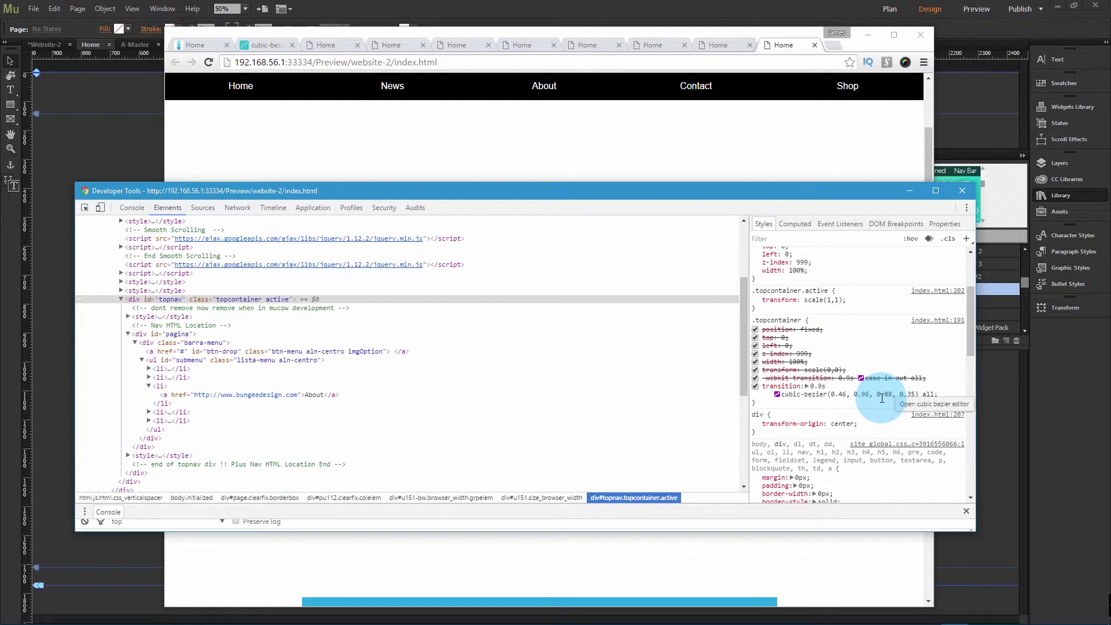
Return to Muse and replace the nav bar widget's easing option with the copied 0.9s cubic-bezier(0.46, 0.96, 0.88, 0.35) all value
click(919, 190)
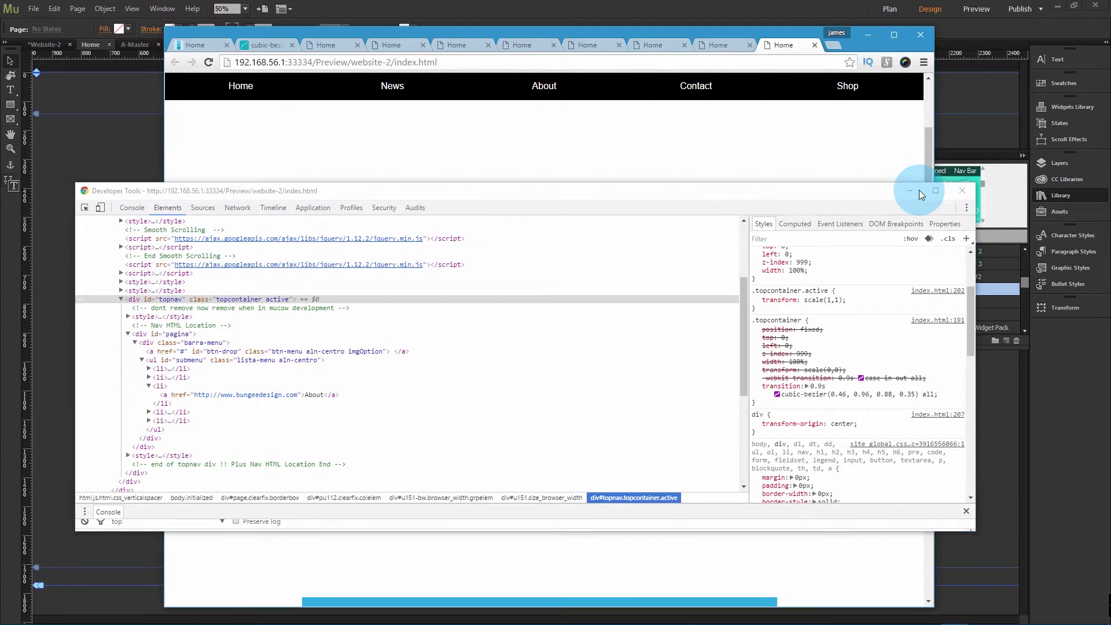
click(867, 35)
click(532, 101)
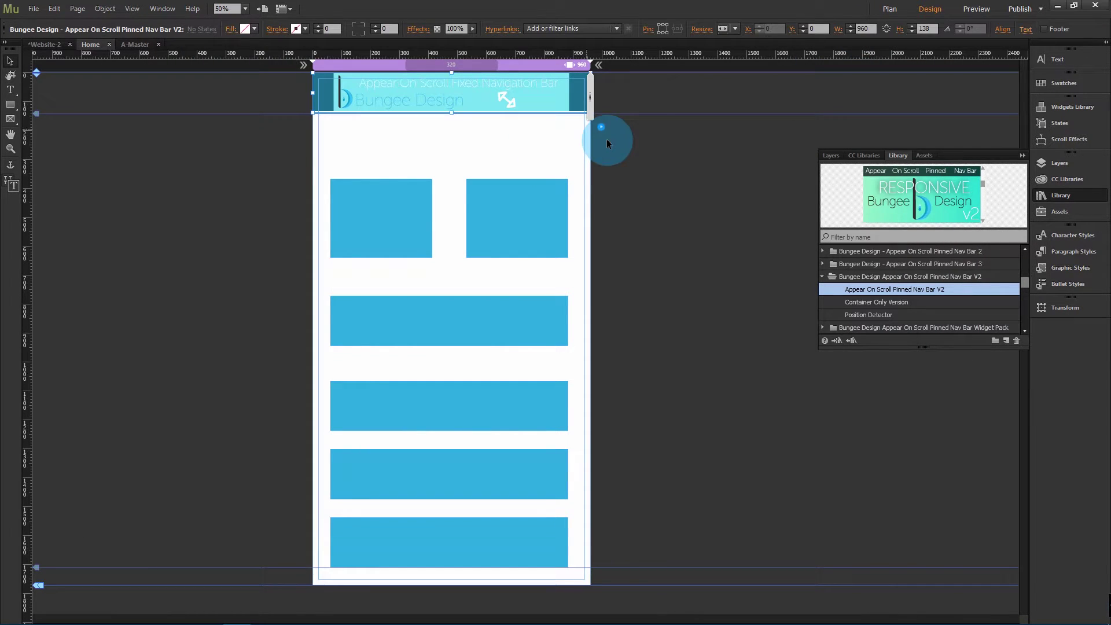
click(601, 127)
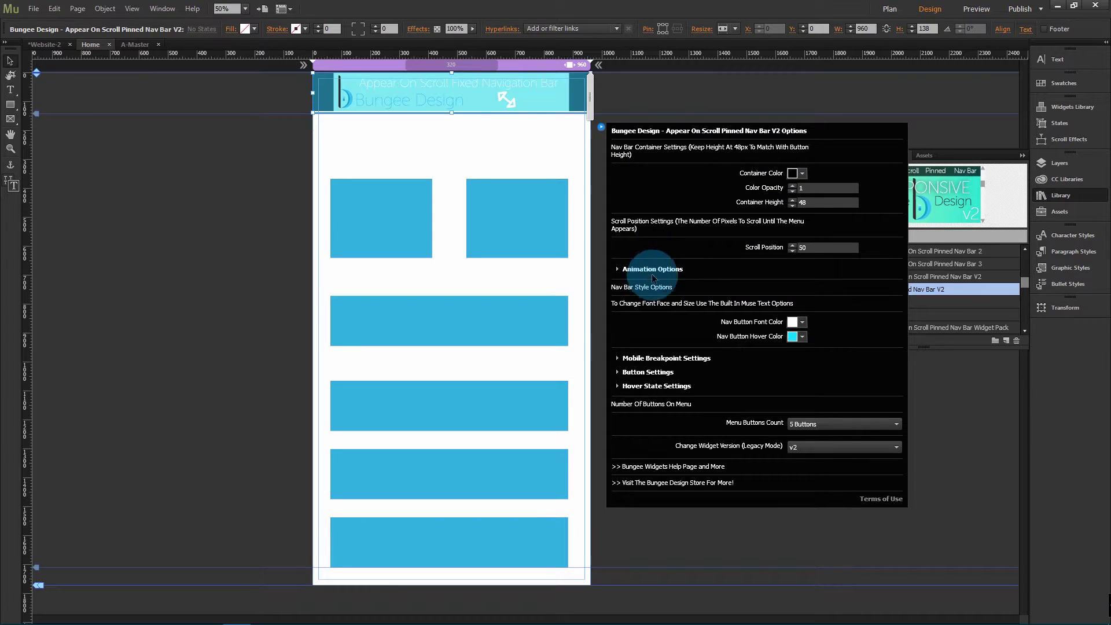
click(650, 271)
drag(776, 312, 828, 314)
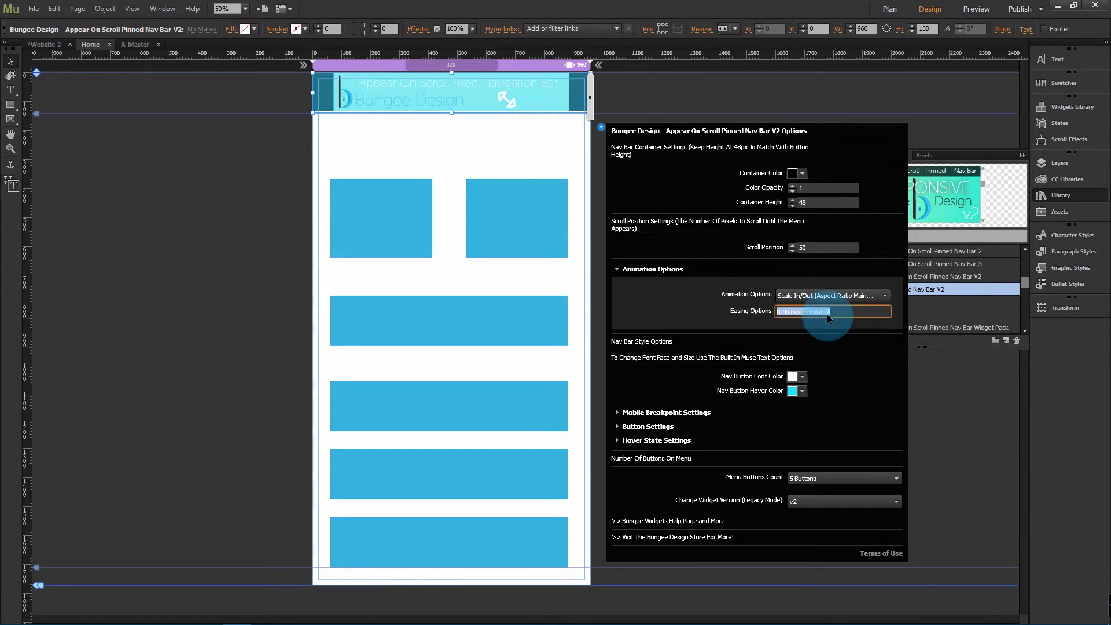
right_click(844, 311)
click(857, 345)
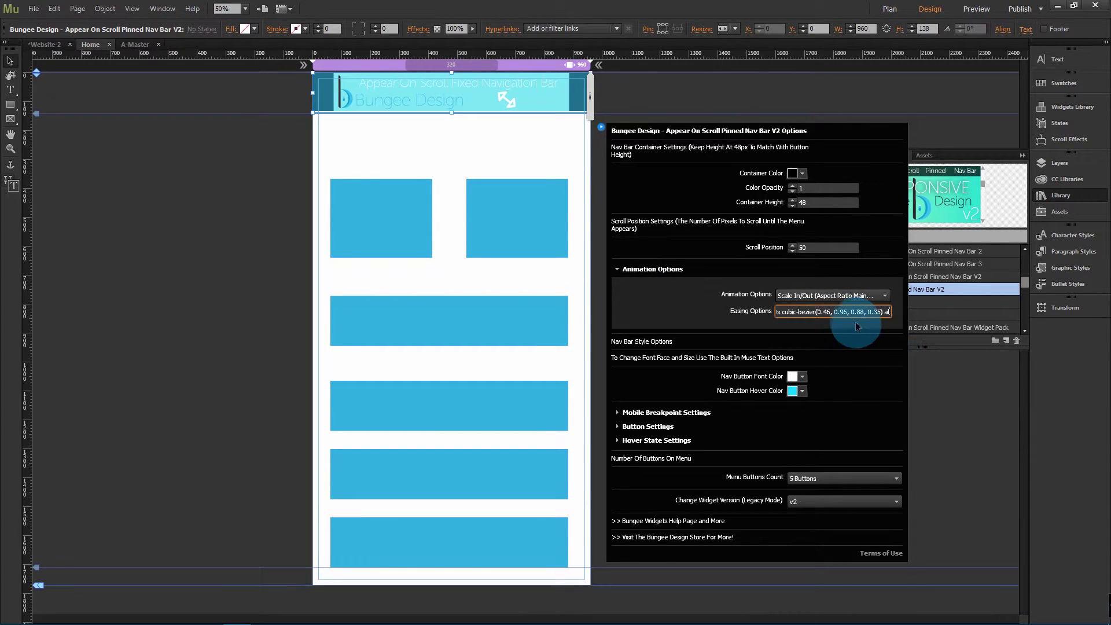
click(200, 199)
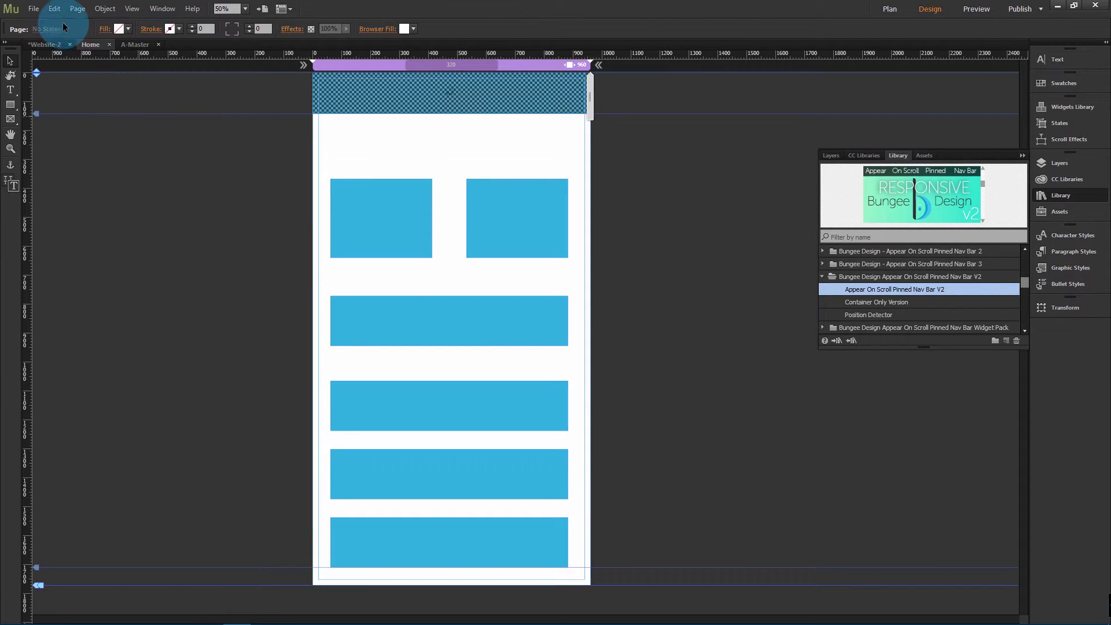
Preview the page in the browser and scroll it up and down to test the nav bar's custom easing
click(33, 7)
click(127, 217)
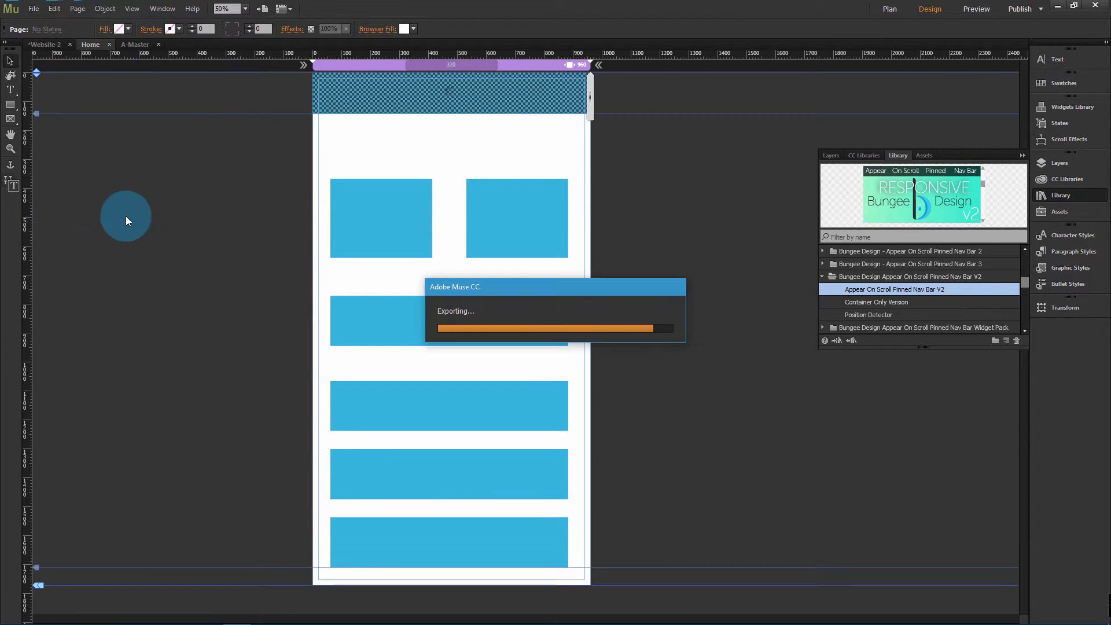
scroll(539, 242, down, 1)
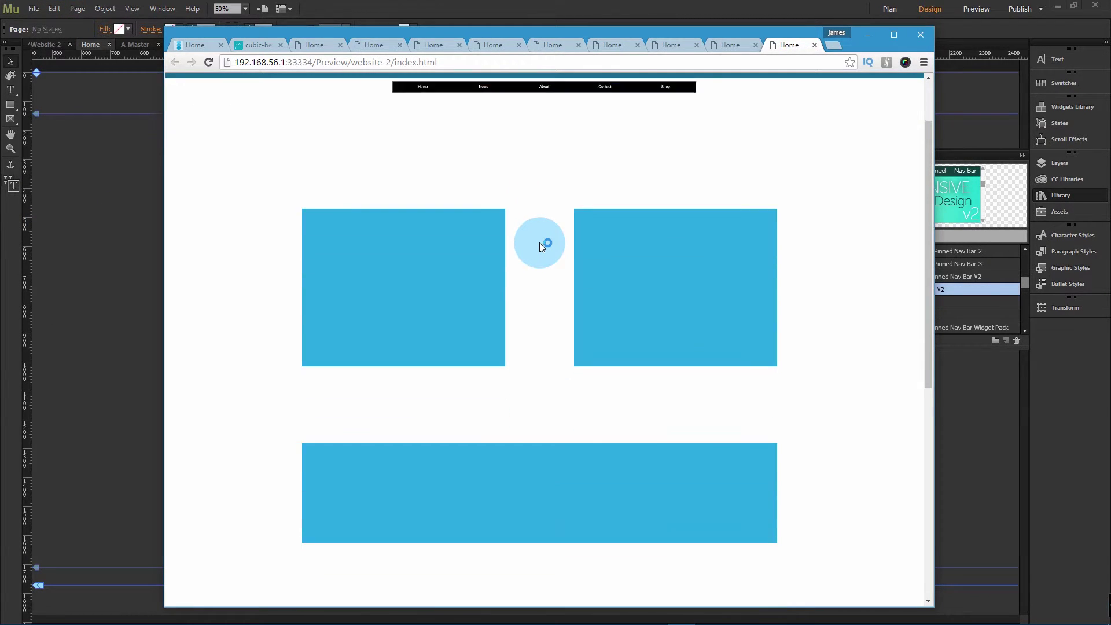
scroll(540, 242, up, 1)
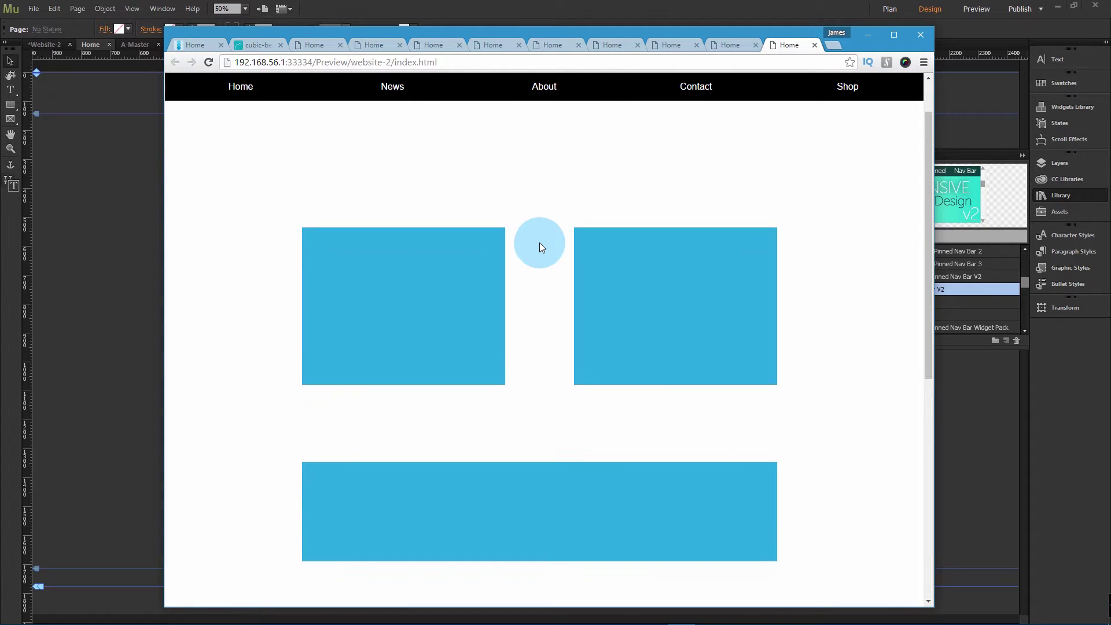
scroll(539, 248, down, 1)
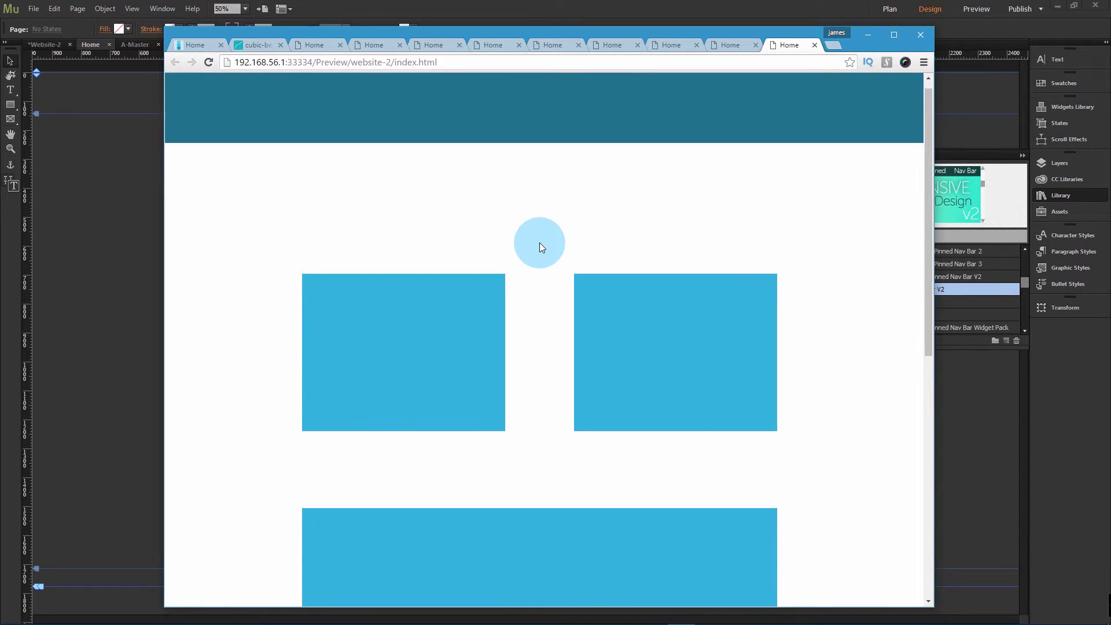
scroll(539, 242, down, 1)
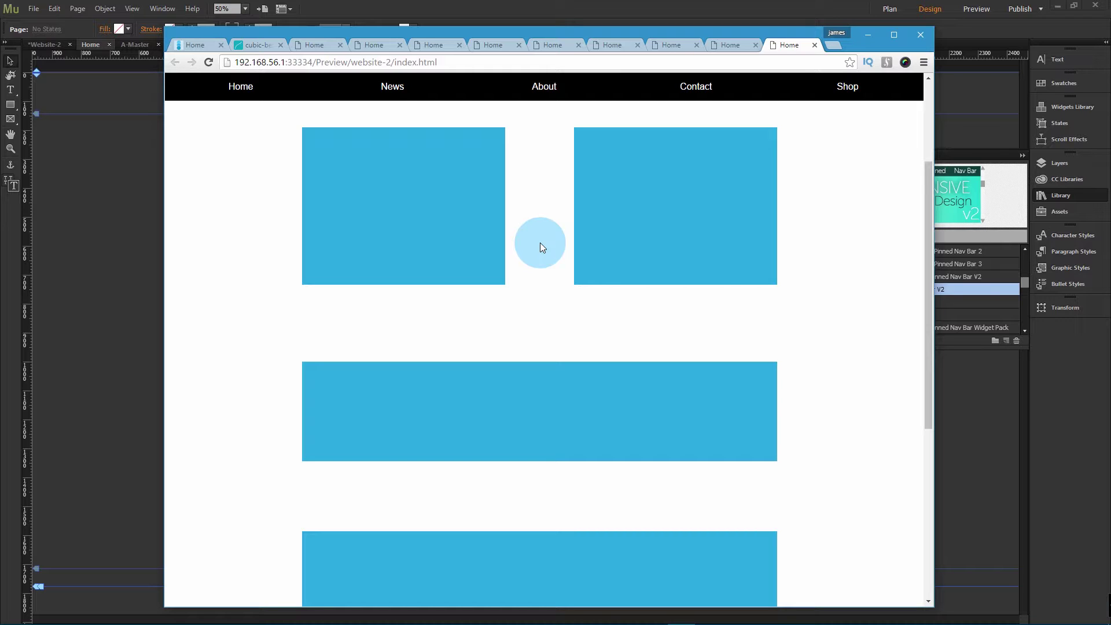
Review the earlier preview pages in the browser to compare their nav bar animations on scroll
click(728, 47)
click(653, 45)
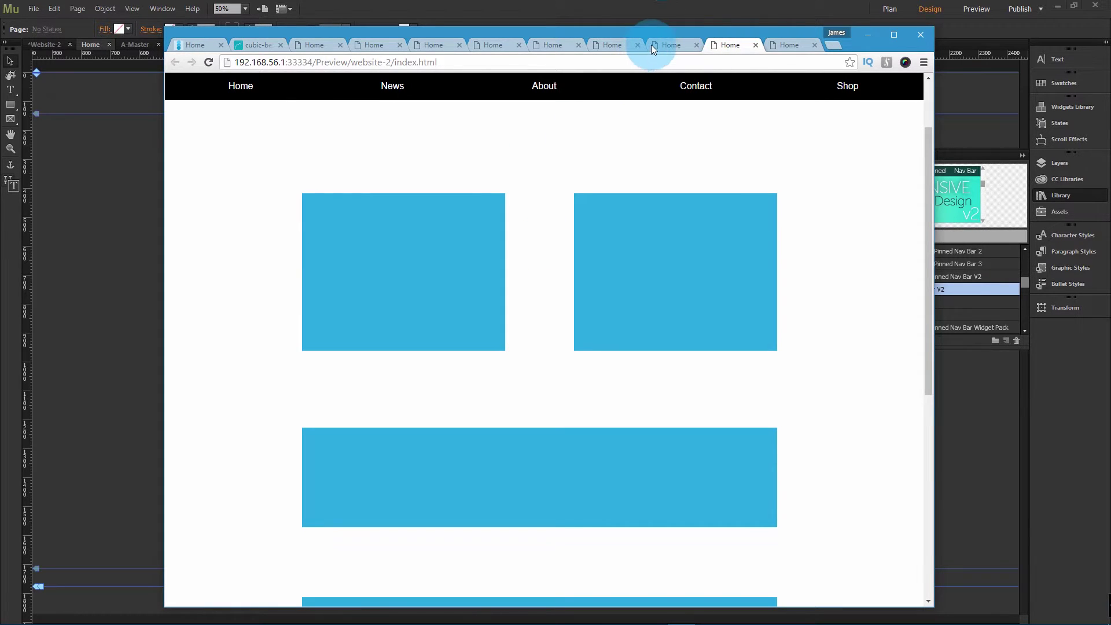
click(609, 47)
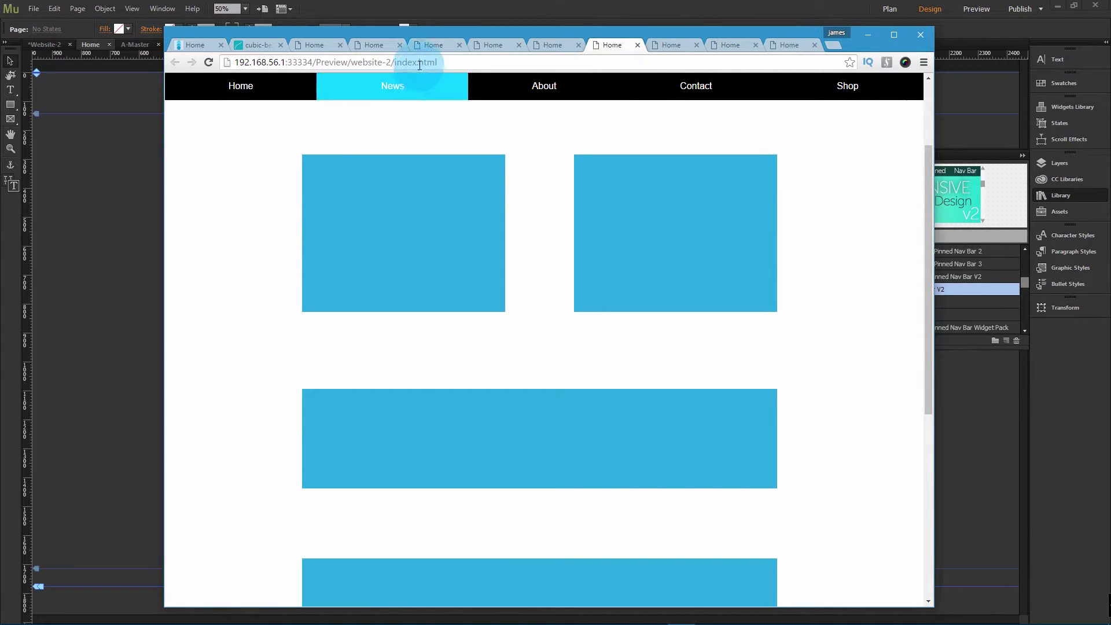
click(431, 48)
click(375, 46)
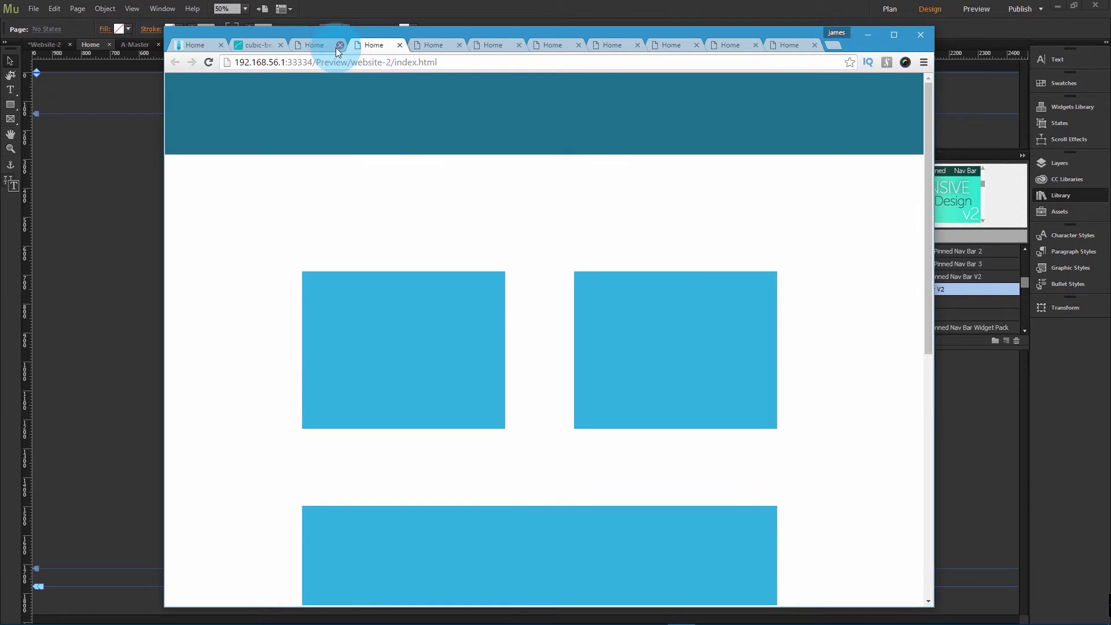
click(421, 47)
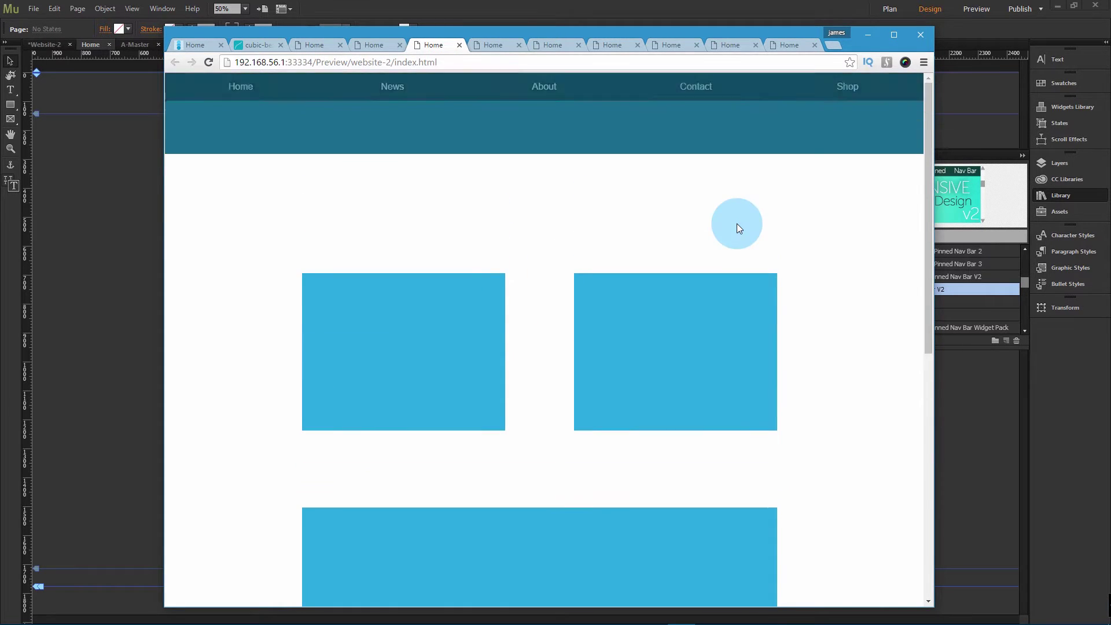
click(325, 44)
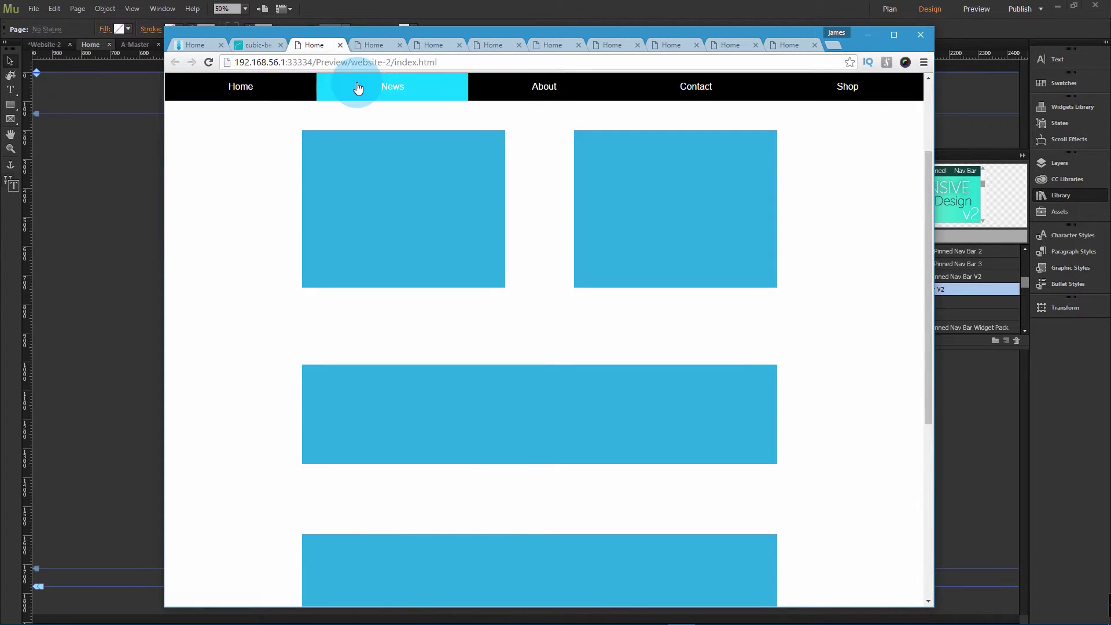
scroll(480, 125, down, 1)
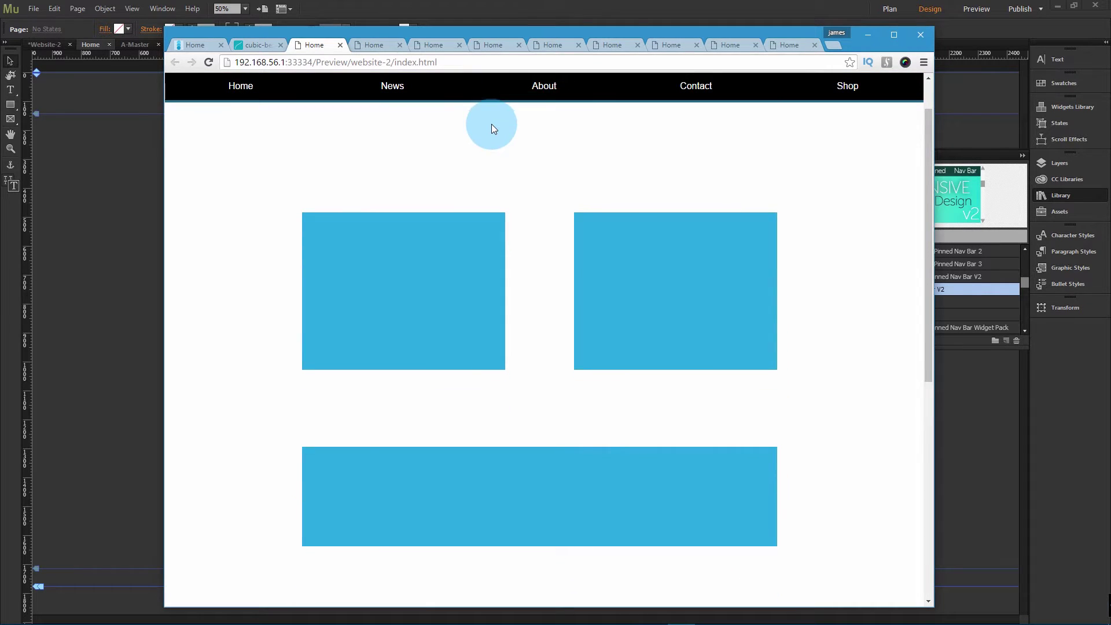
click(620, 43)
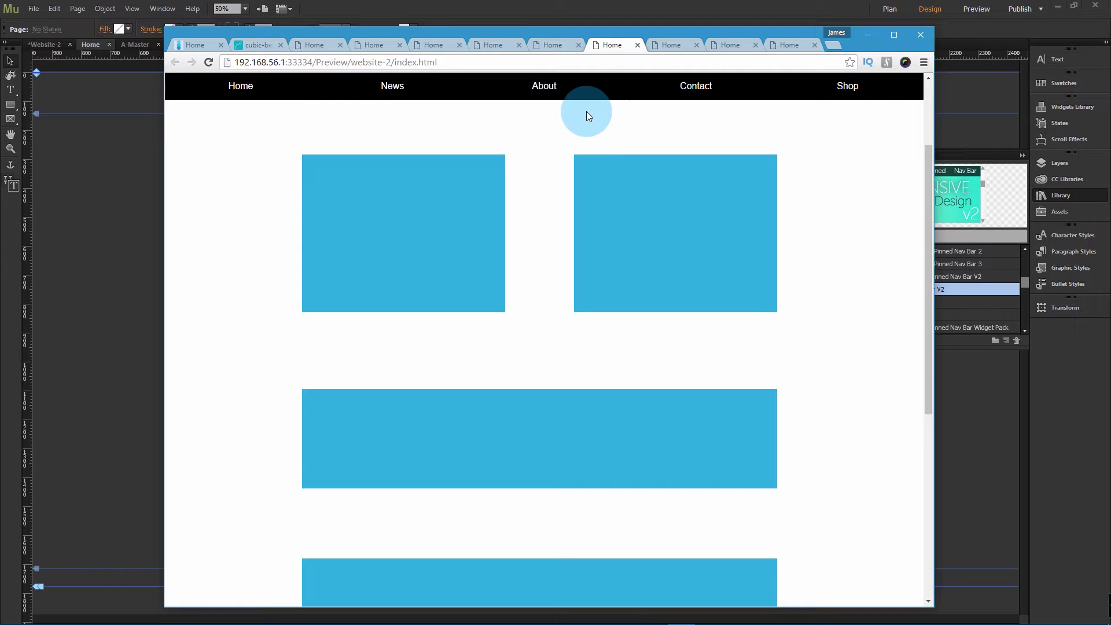
Reload the cubic-bezier.com home page and reshape its default curve to cubic-bezier(.3,.65,.84,.63)
click(264, 47)
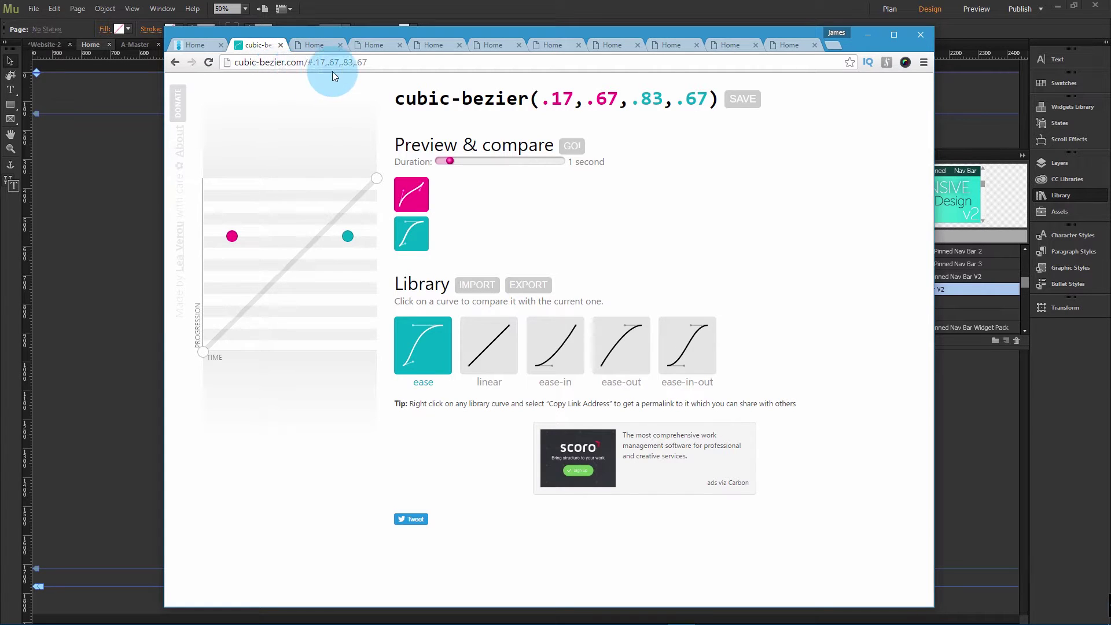
drag(308, 63, 420, 49)
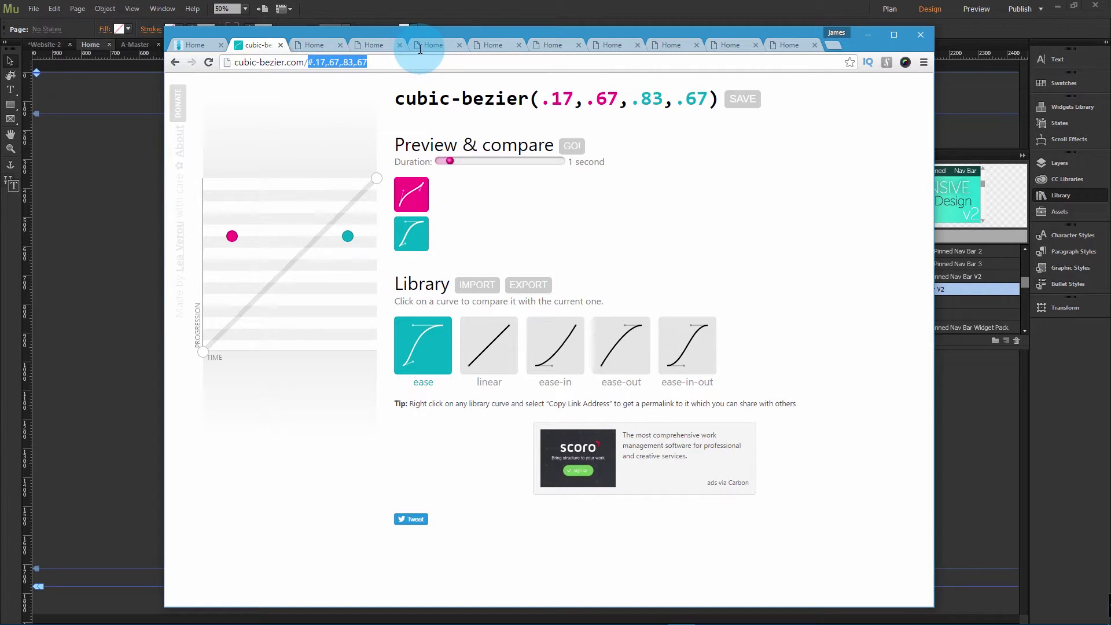
key(BackSpace)
key(Return)
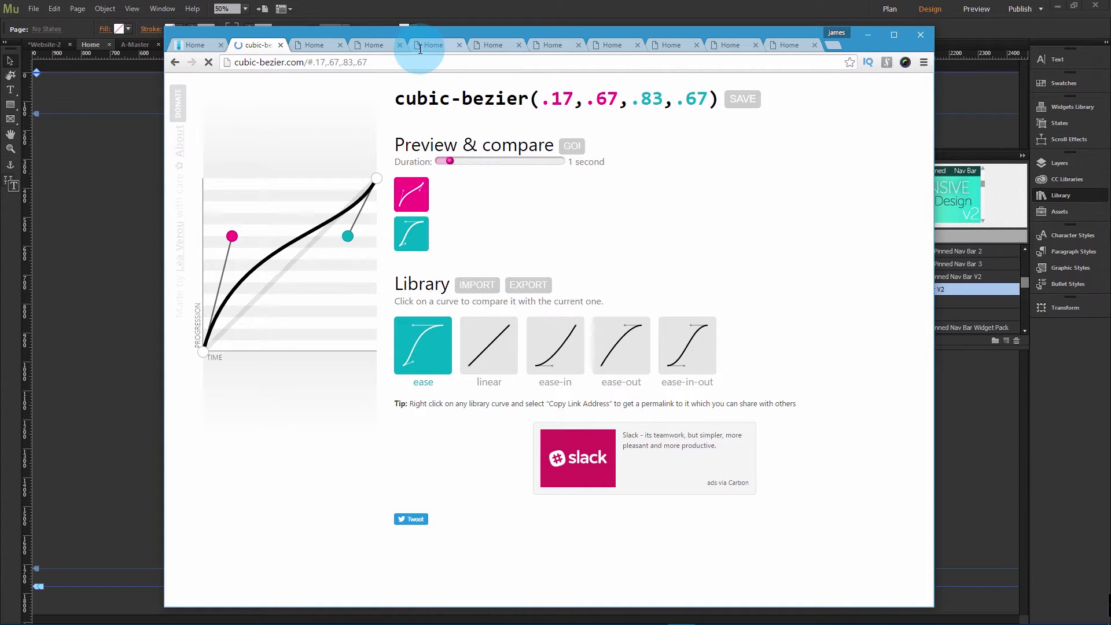
drag(348, 236, 349, 242)
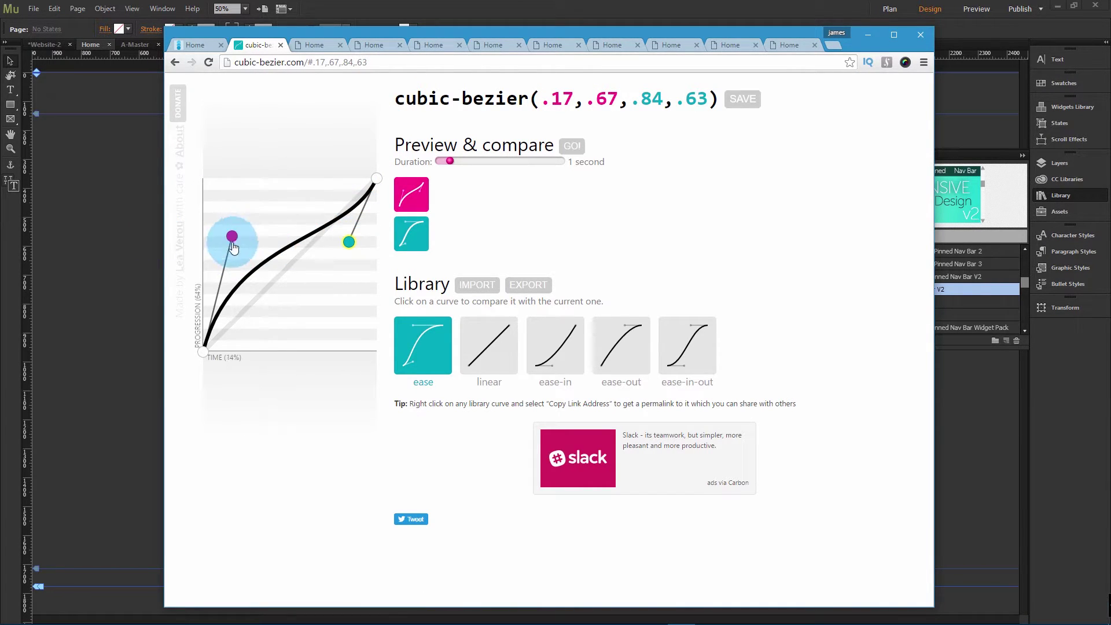
drag(231, 242, 256, 240)
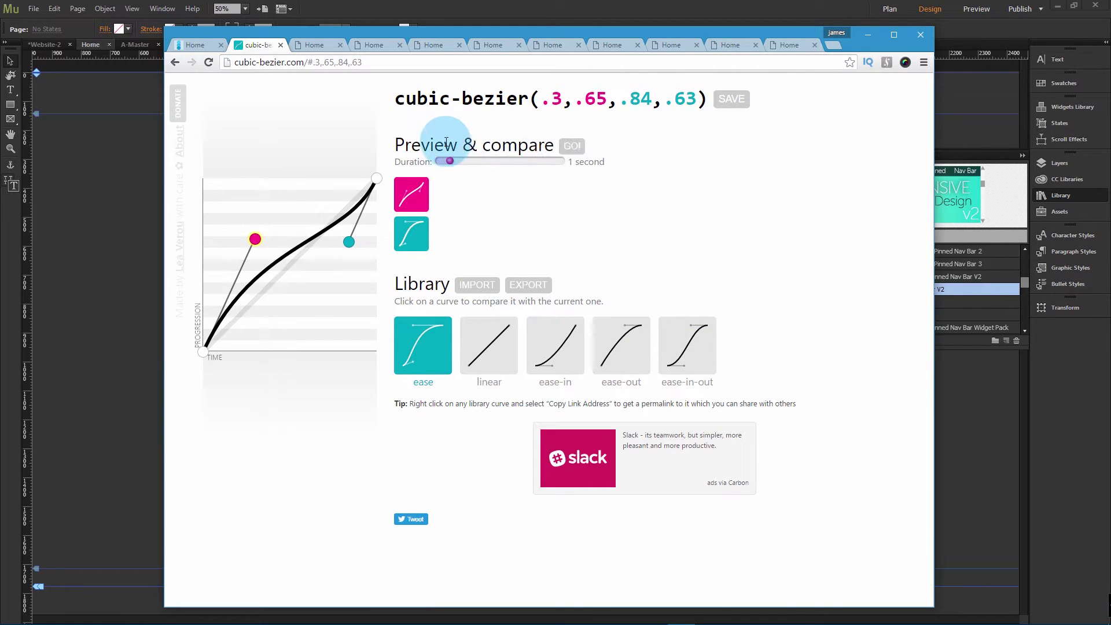
Play the custom curve against the ease preset several times and set the comparison duration to 0.8 seconds
click(574, 152)
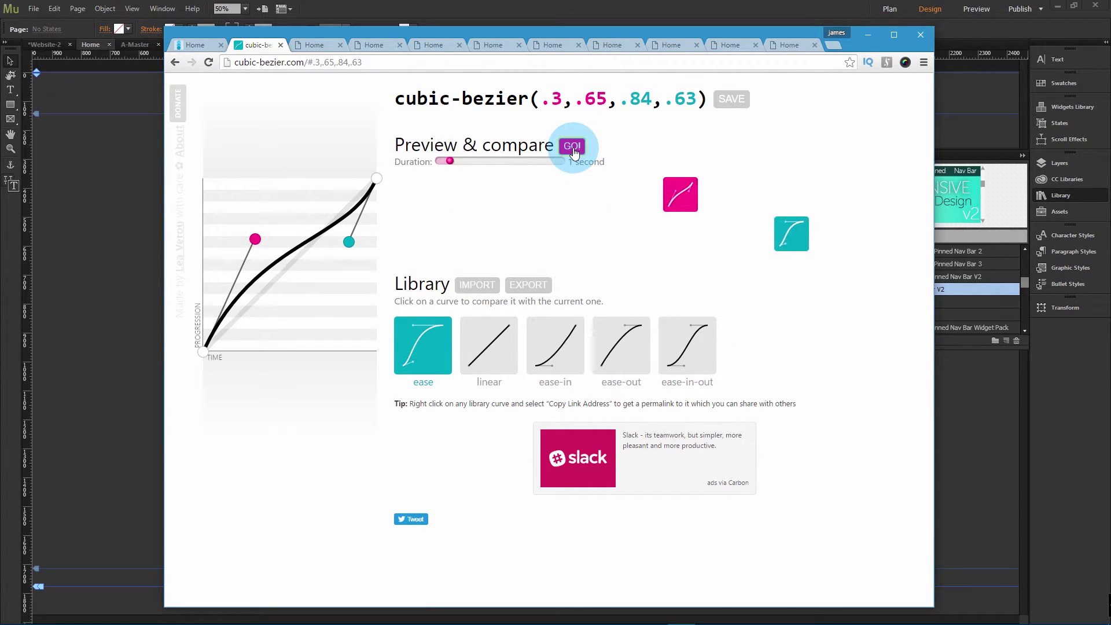
click(910, 227)
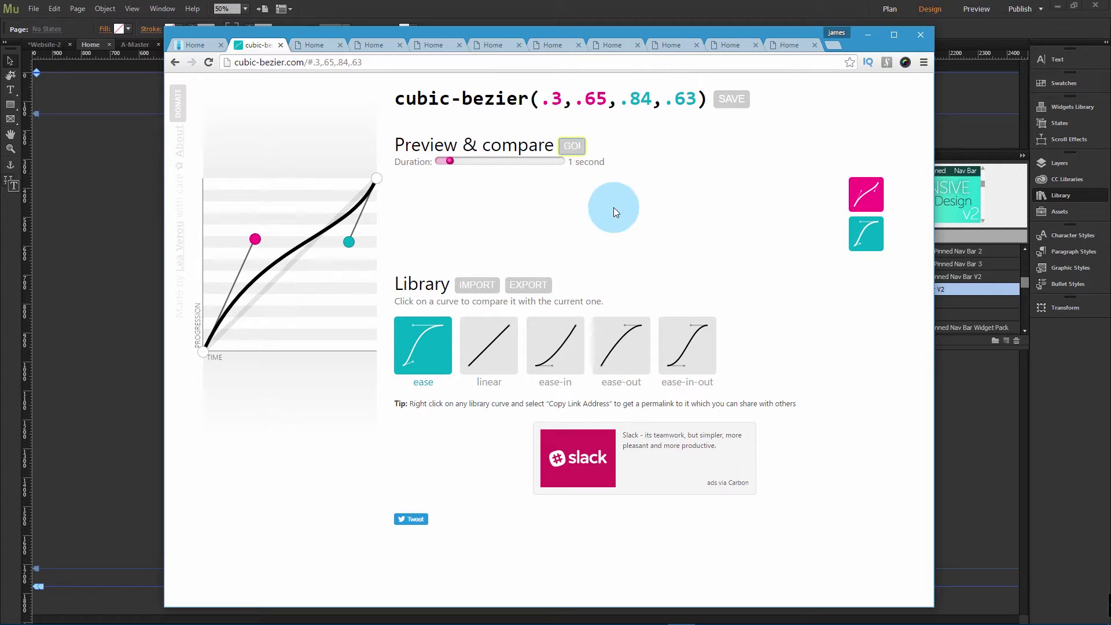
click(569, 144)
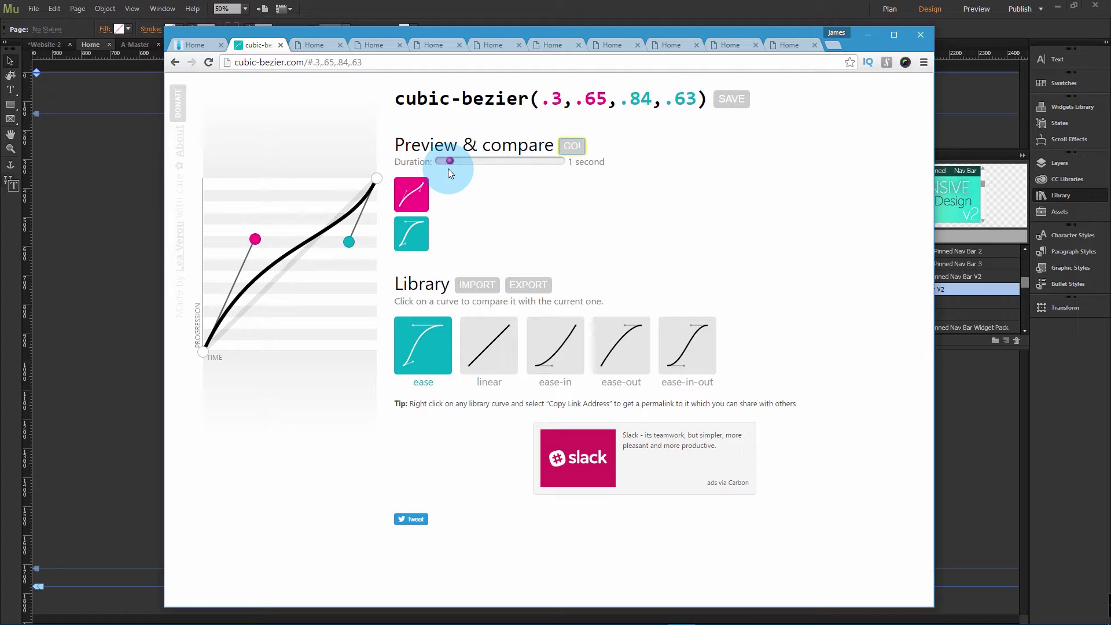
click(571, 146)
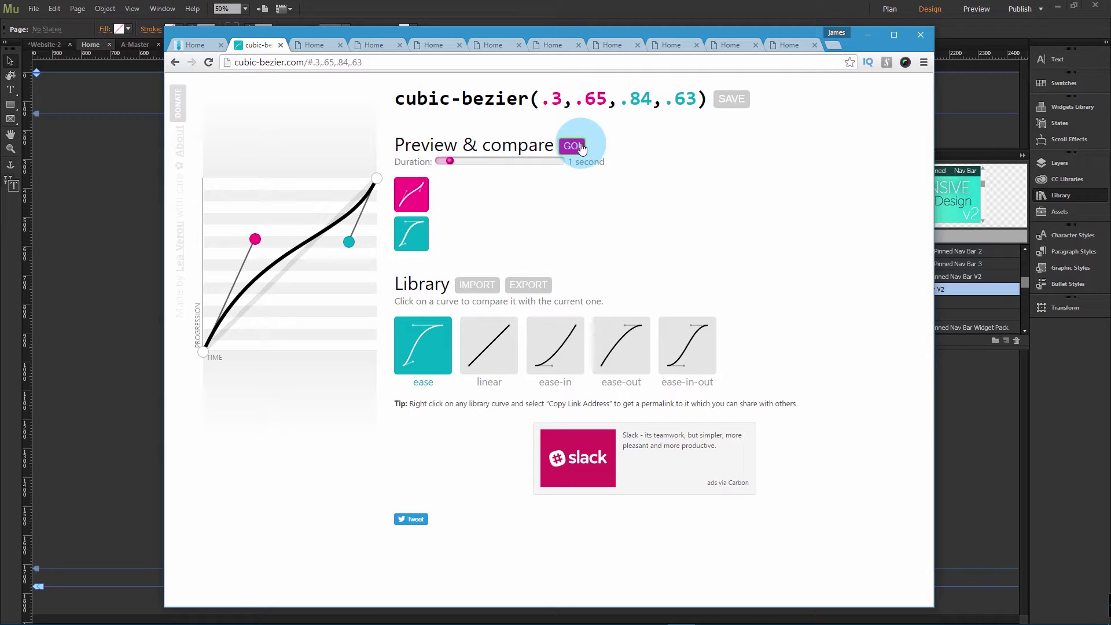
click(572, 149)
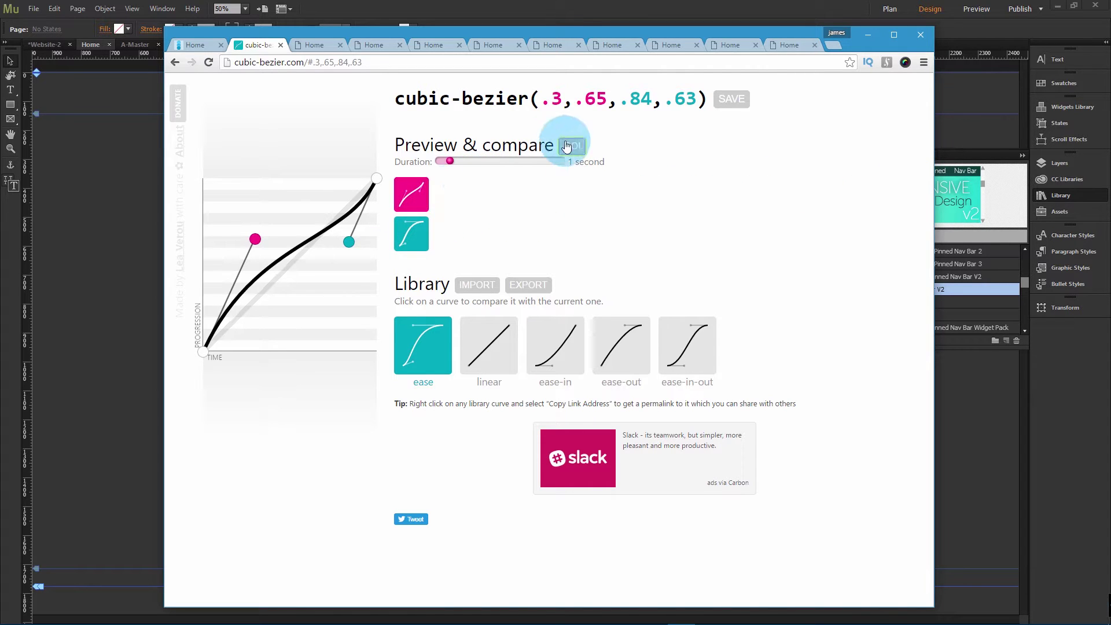
click(574, 148)
click(573, 146)
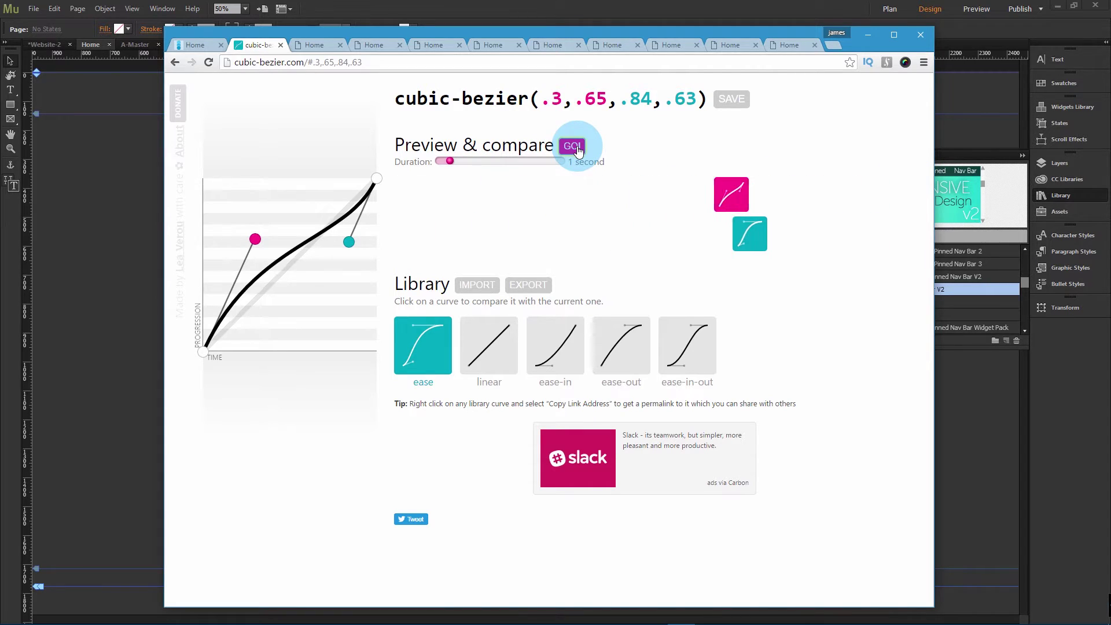
drag(453, 166, 429, 177)
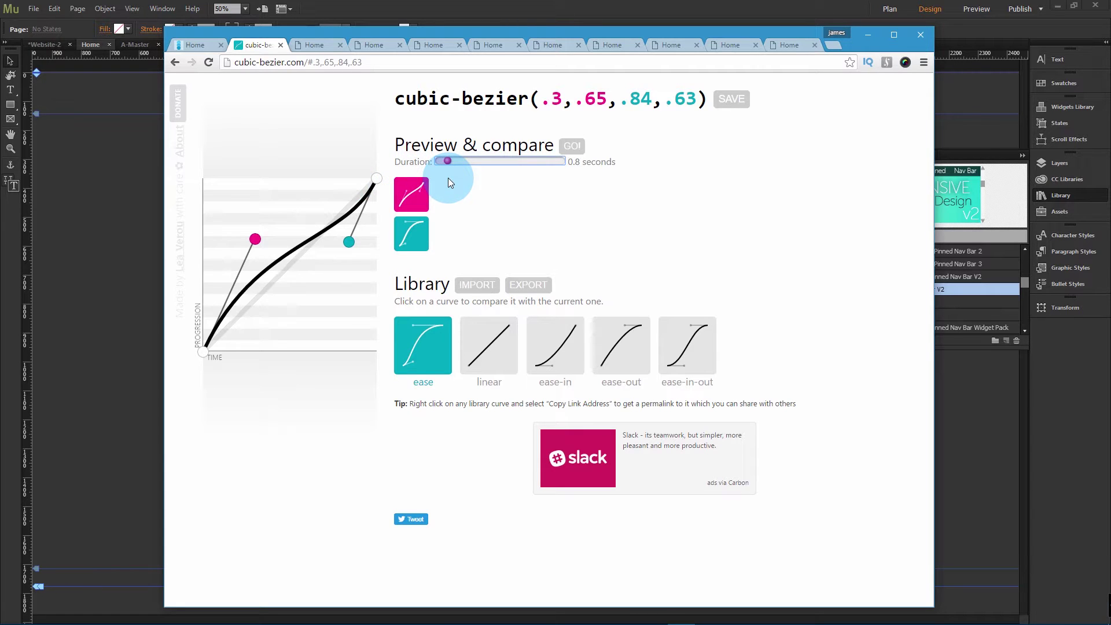
Replay the curve comparison and reshape the custom curve to cubic-bezier(1,.04,0,.37)
click(573, 146)
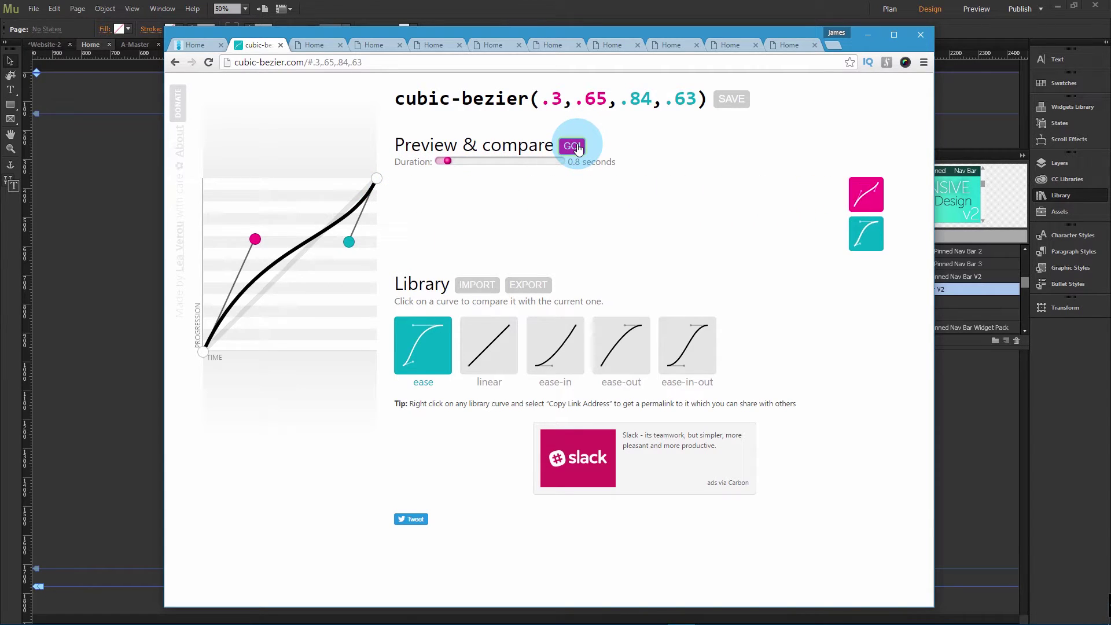
click(572, 146)
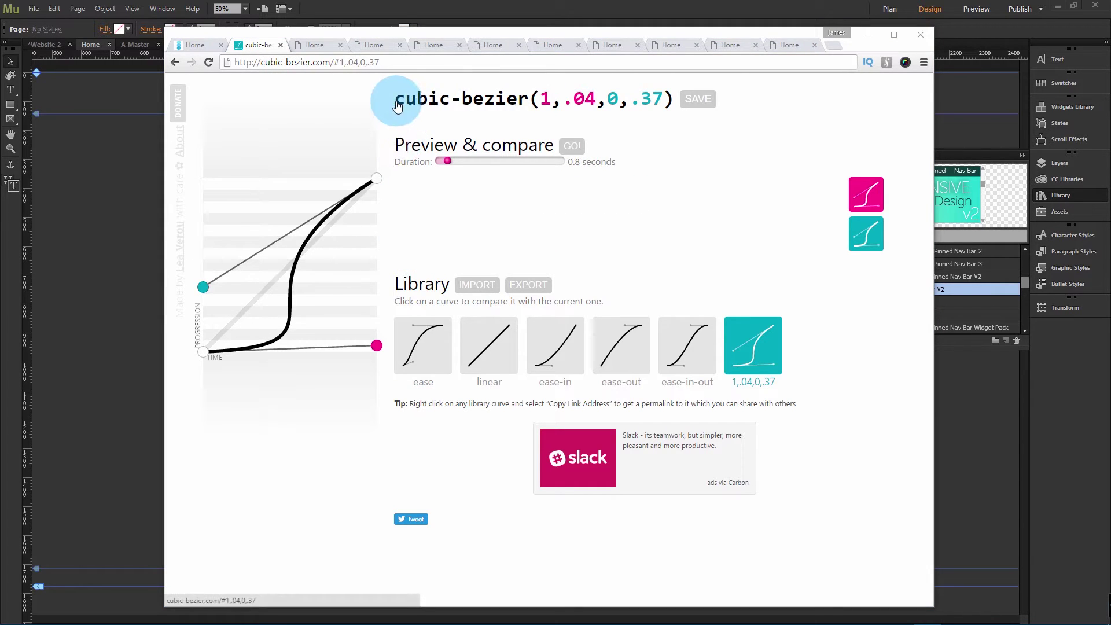
Try to select and copy the cubic-bezier(1,.04,0,.37) value from the page heading
click(397, 105)
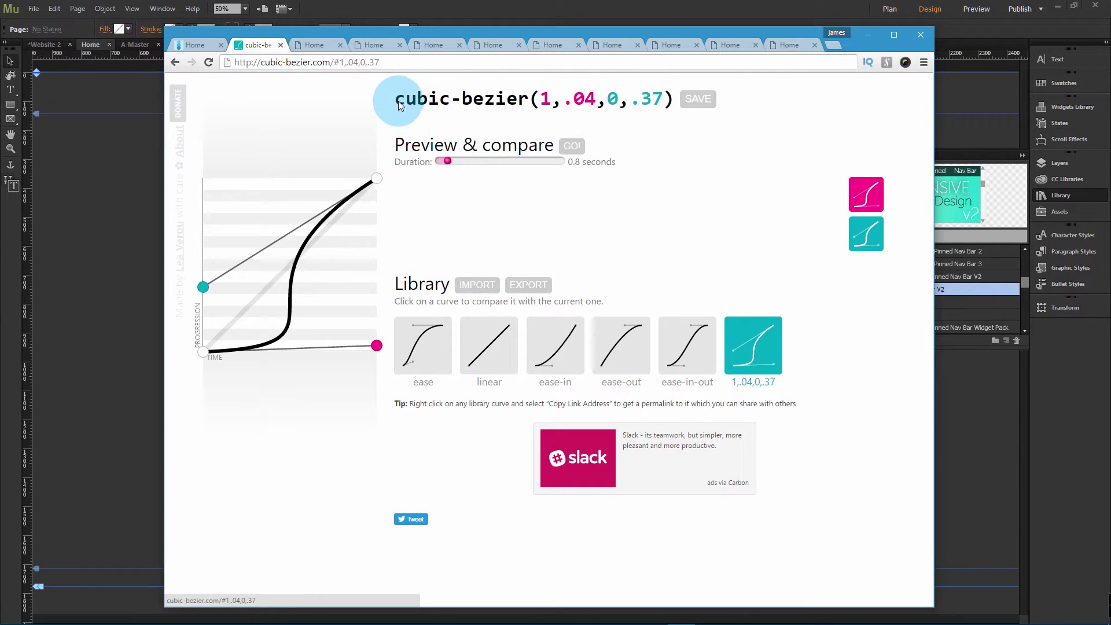
mouse_move(398, 105)
mouse_down()
mouse_move(417, 95)
mouse_move(494, 103)
mouse_move(403, 96)
mouse_up()
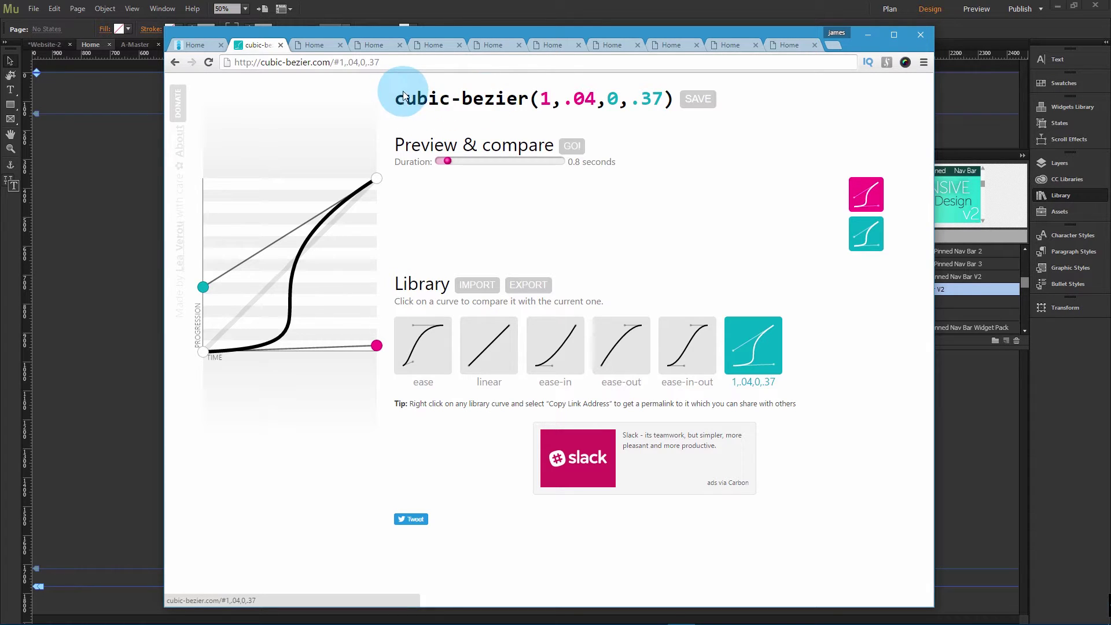
right_click(578, 97)
key(Escape)
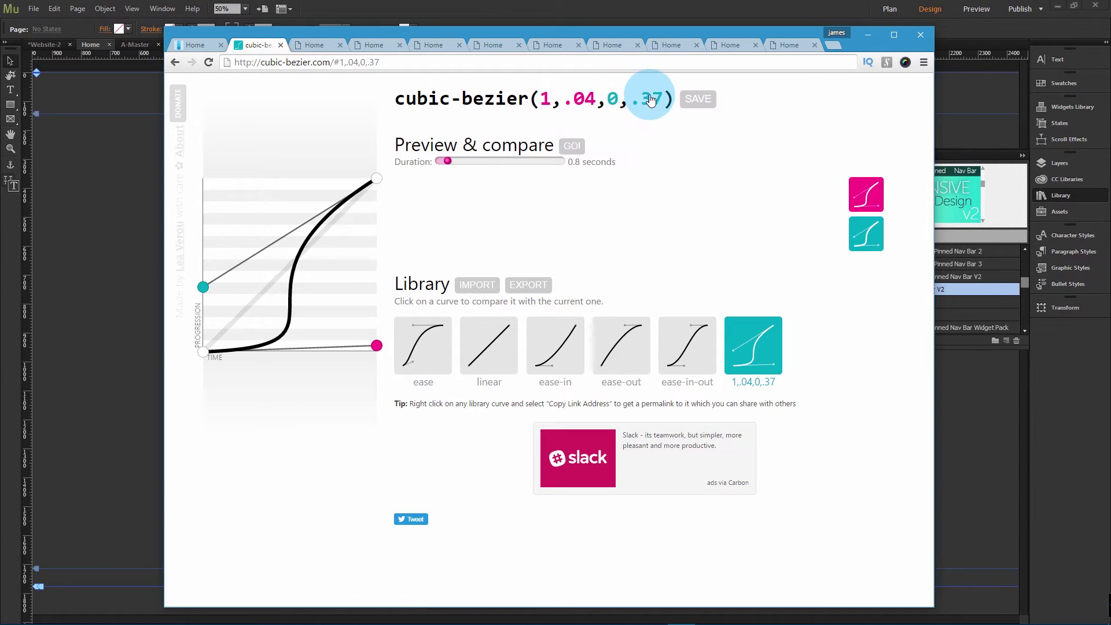
right_click(632, 94)
key(Escape)
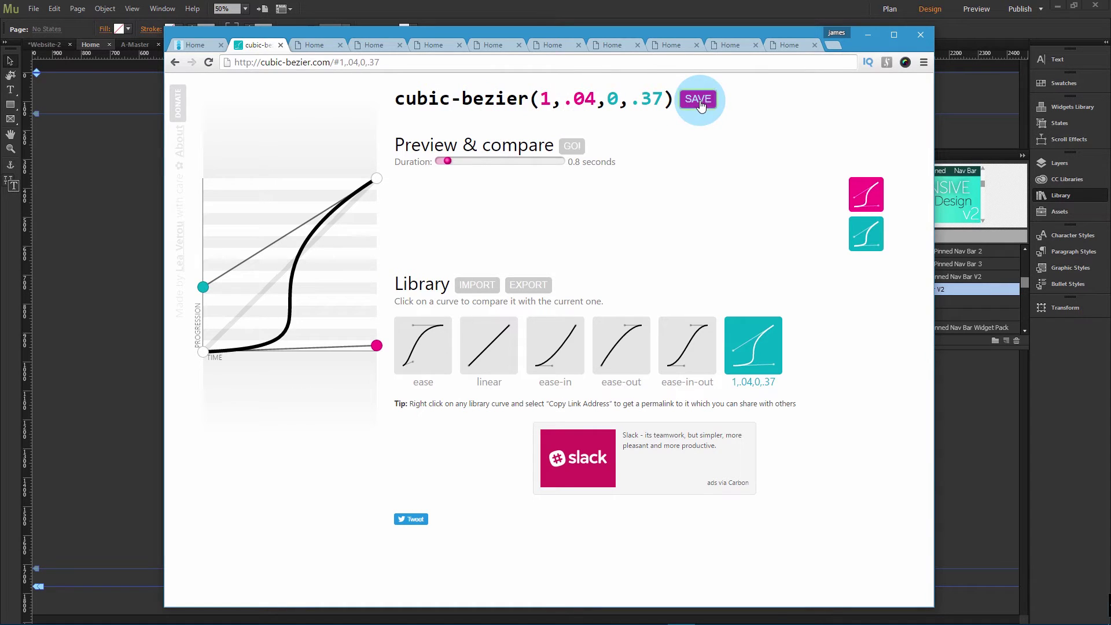
click(698, 99)
click(642, 166)
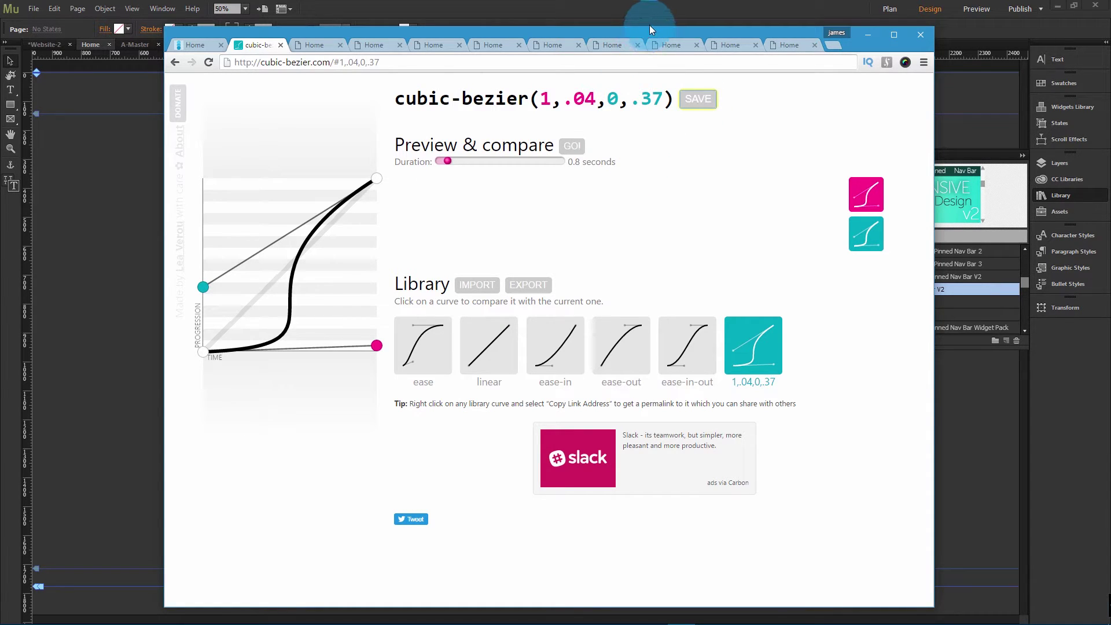
Switch back to Muse and open the options of the pinned nav bar widget at the page's top
drag(649, 25, 649, 99)
drag(328, 106, 322, 195)
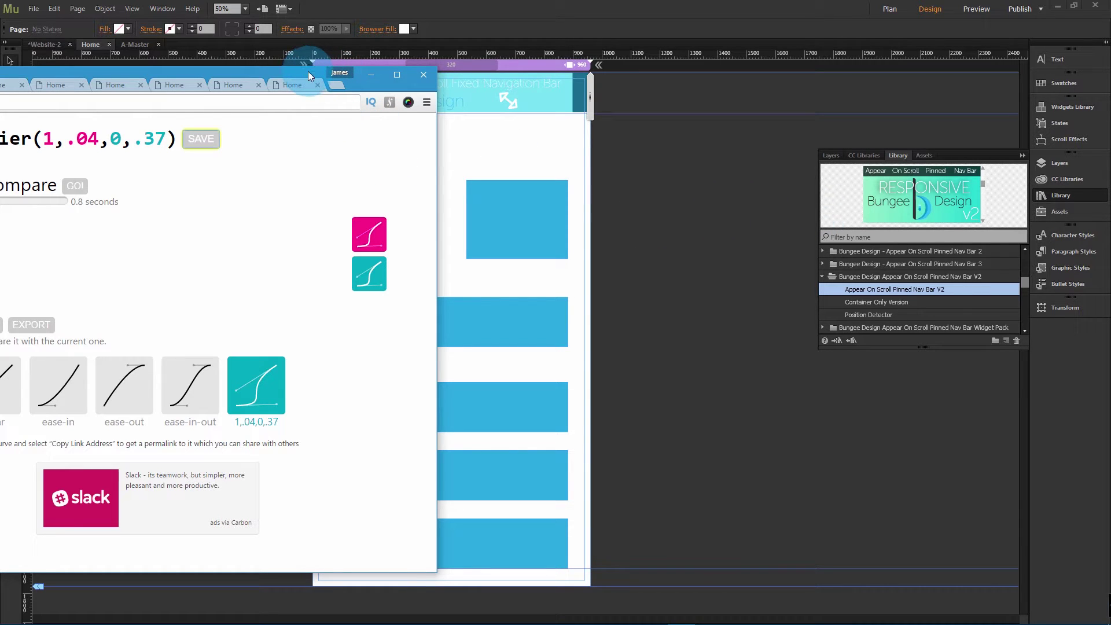
drag(308, 71, 803, 82)
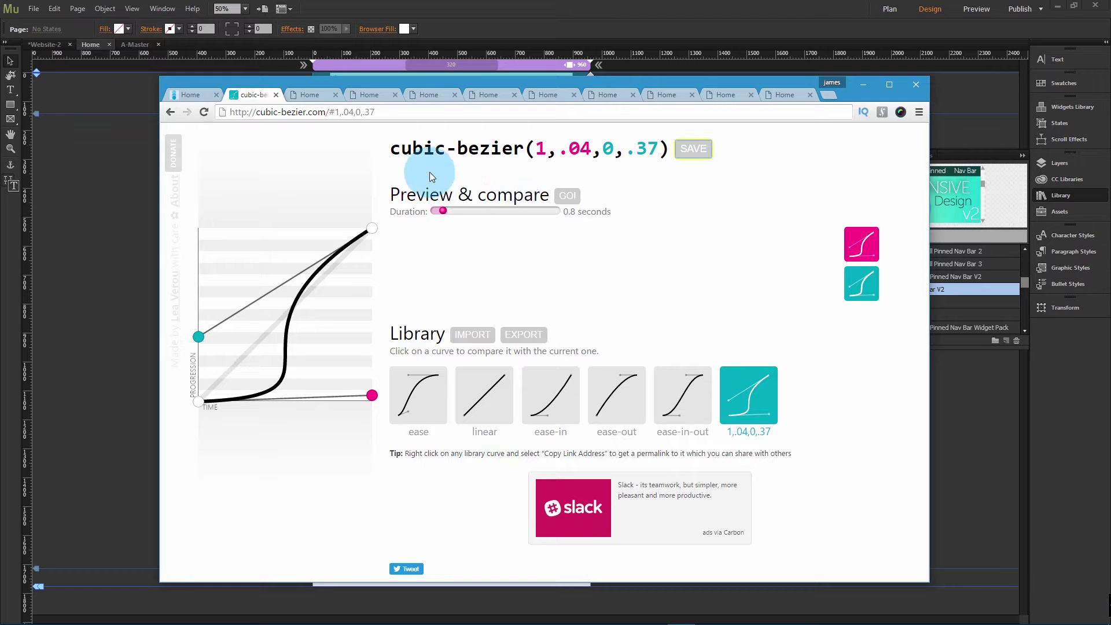
click(863, 85)
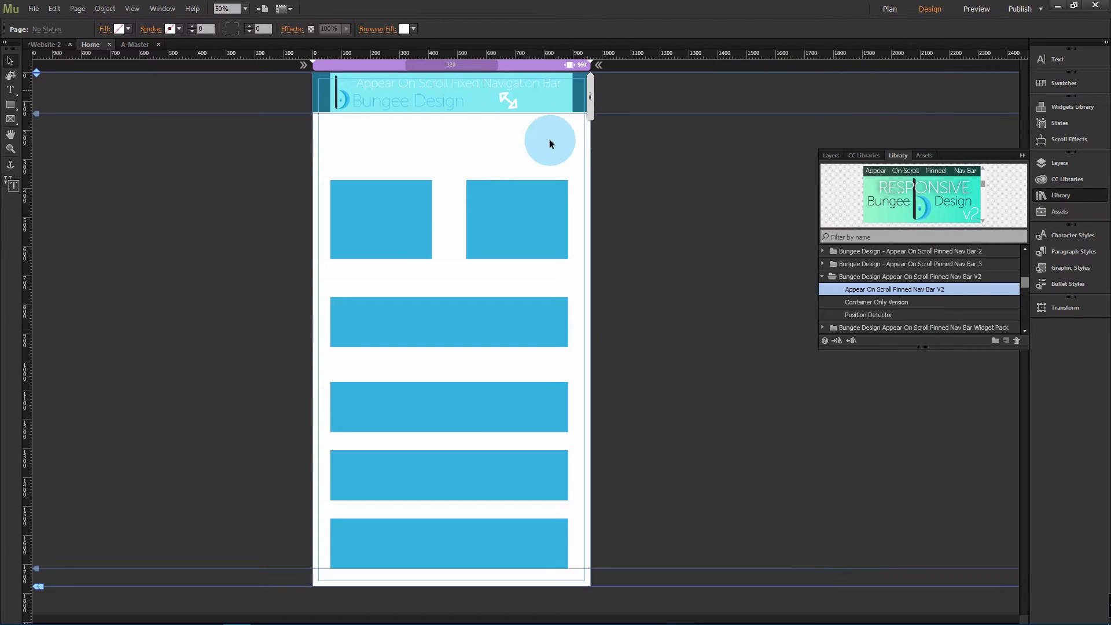
click(527, 101)
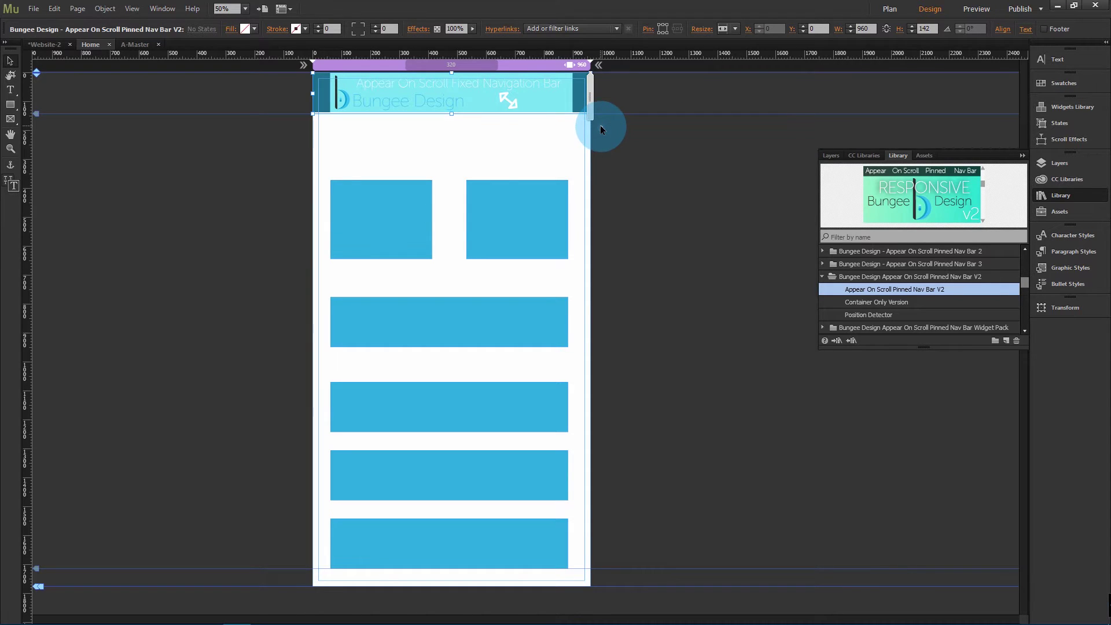
click(601, 128)
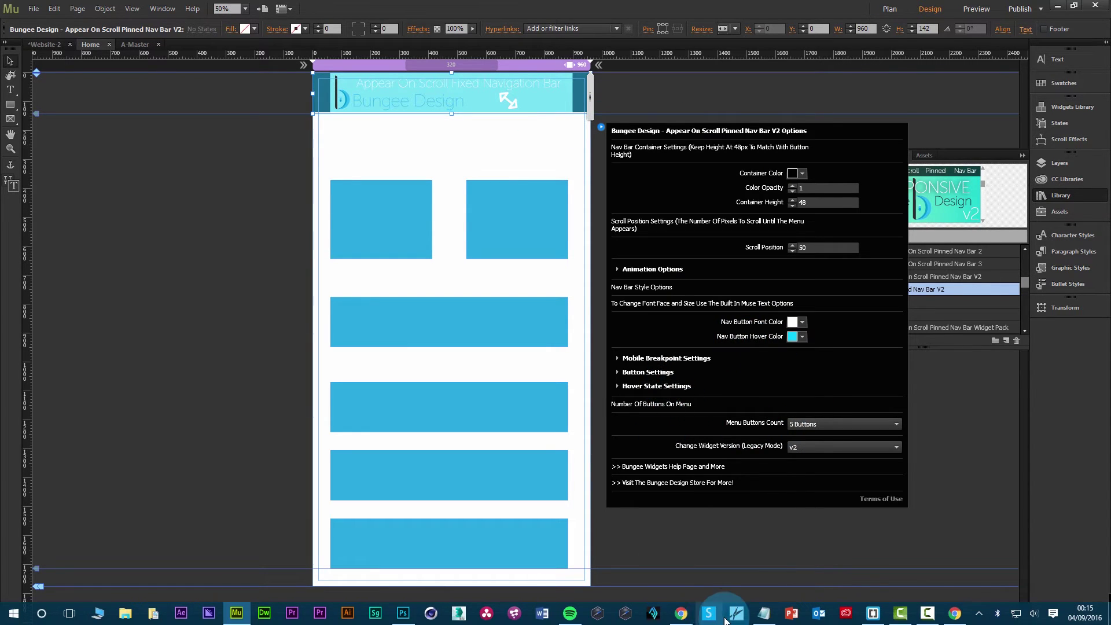
Copy the full cubic-bezier(1,.04,0,.37) value from cubic-bezier.com in the browser and return to Muse
click(681, 613)
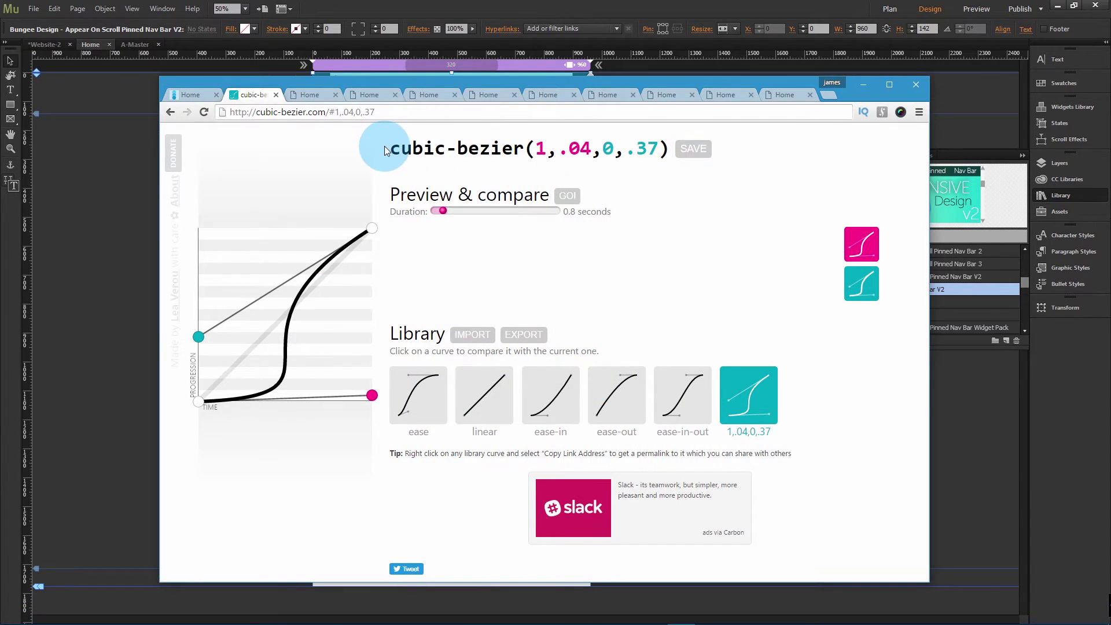
drag(388, 147, 661, 149)
key(ctrl+c)
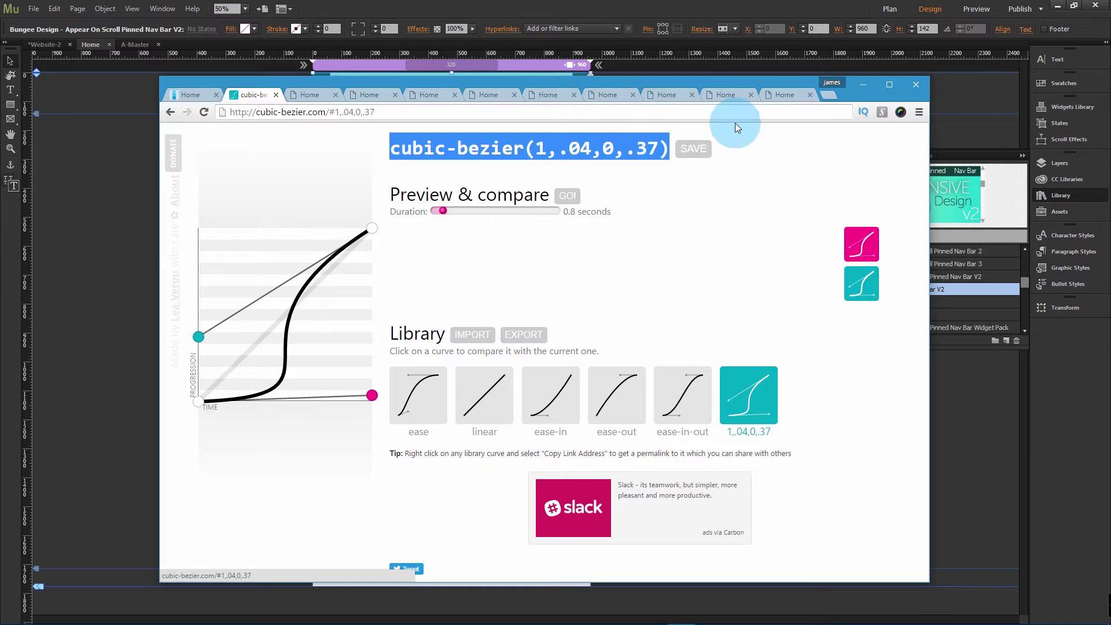
click(861, 86)
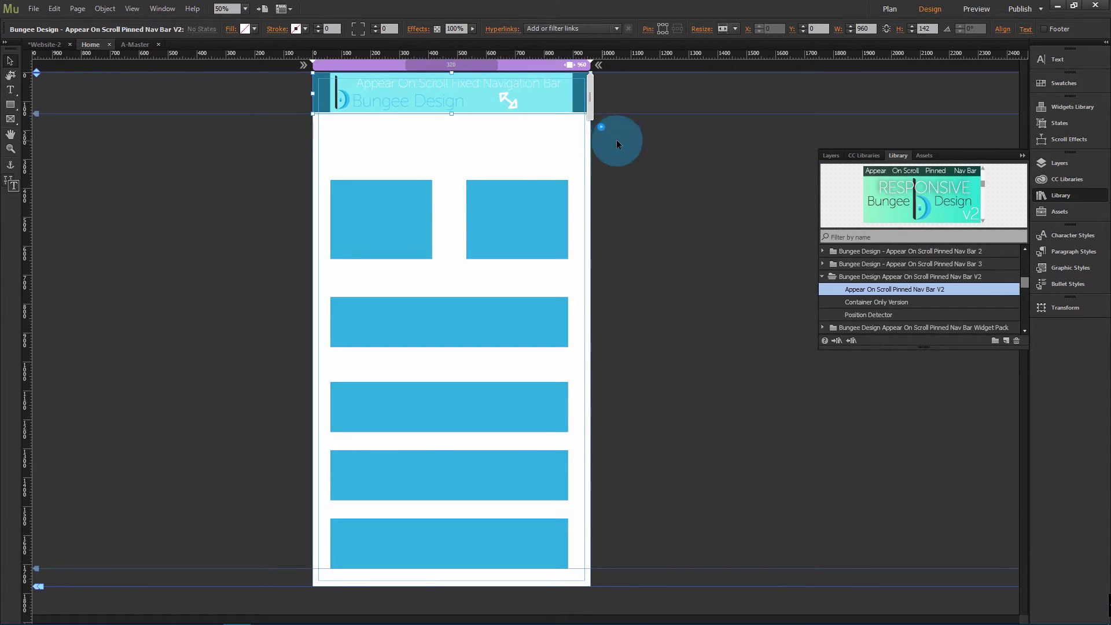
Replace the nav bar widget's easing in its animation options with 0.4s cubic-bezier(1,.04,0,.37)
click(601, 127)
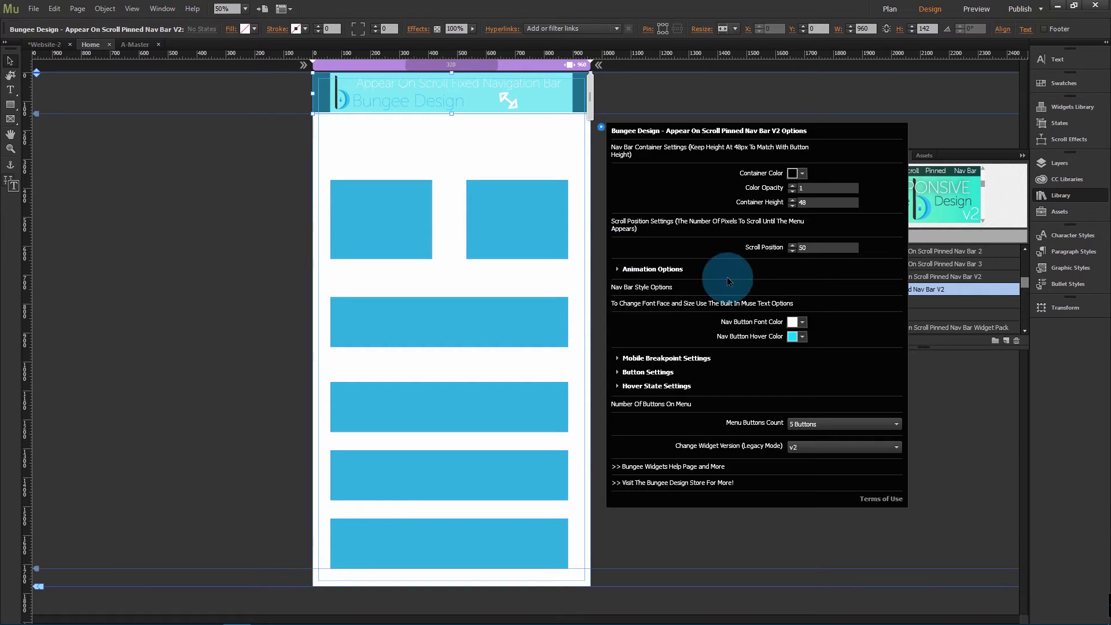
click(657, 271)
click(838, 313)
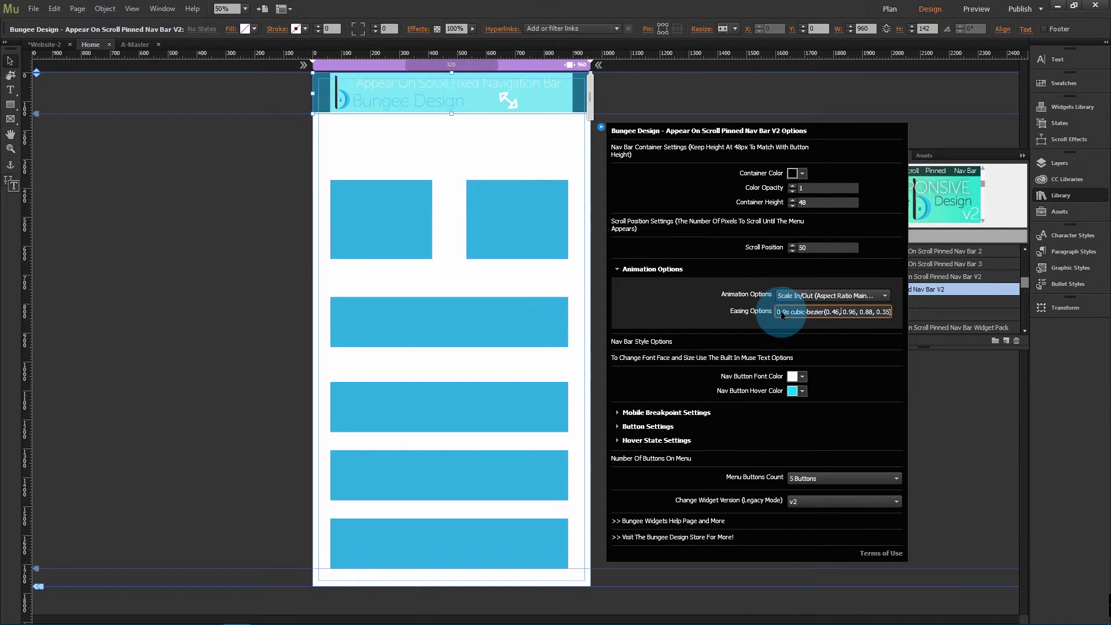
drag(780, 313, 900, 313)
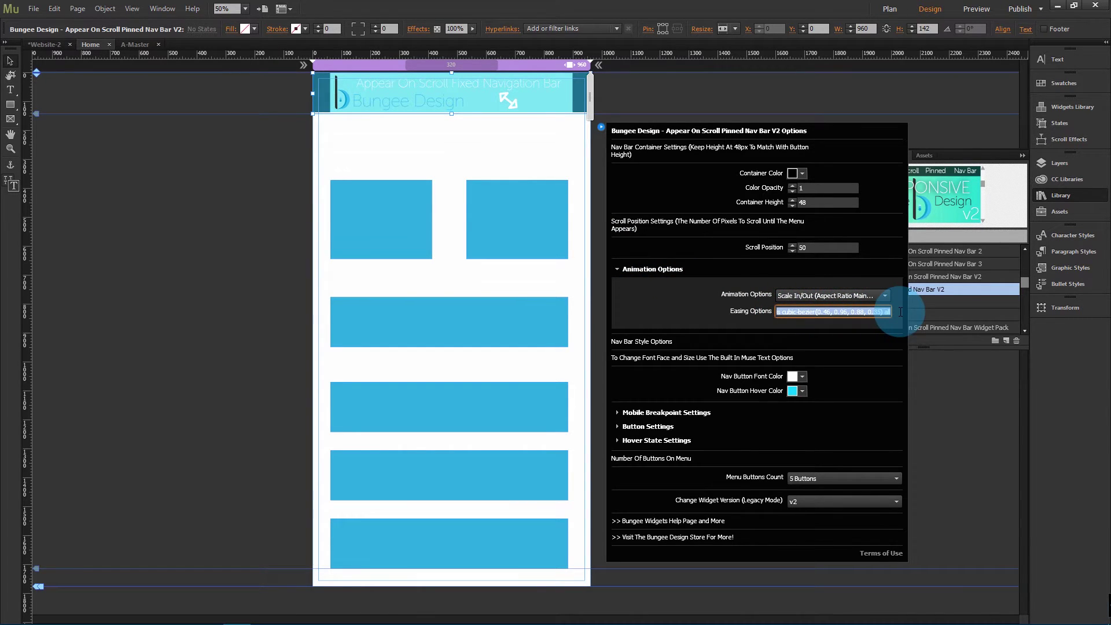
key(BackSpace)
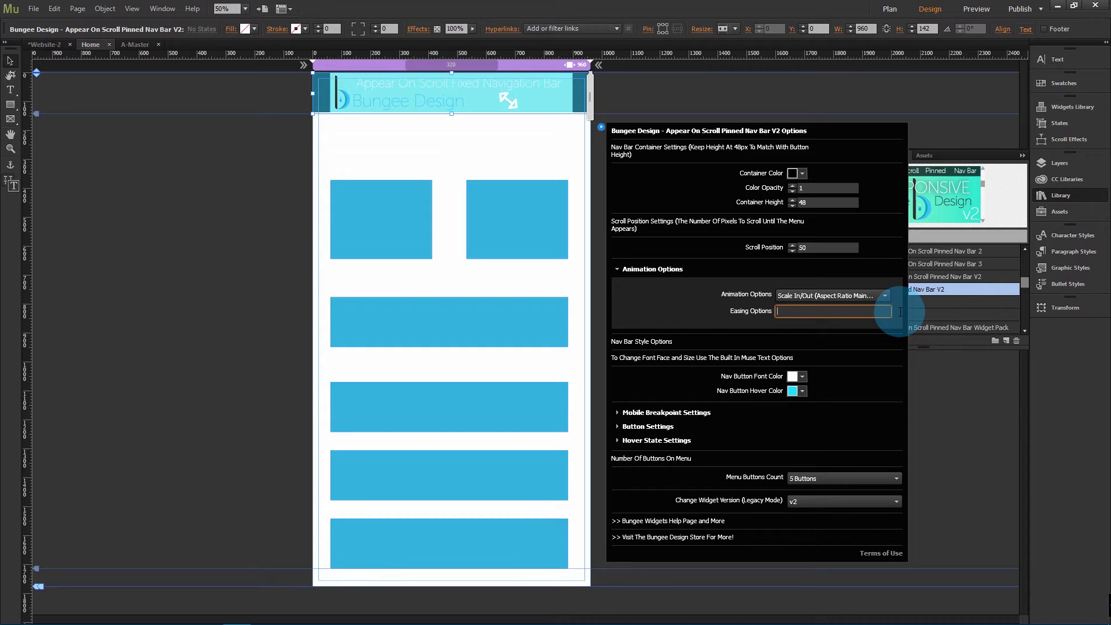
key(ctrl+v)
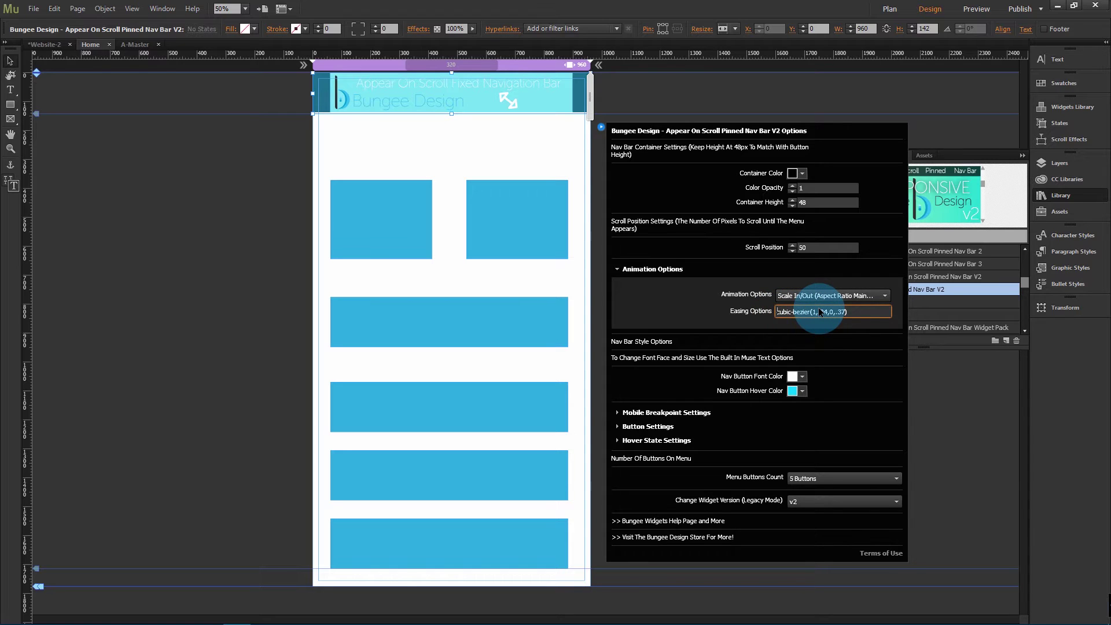
text(0.4s c)
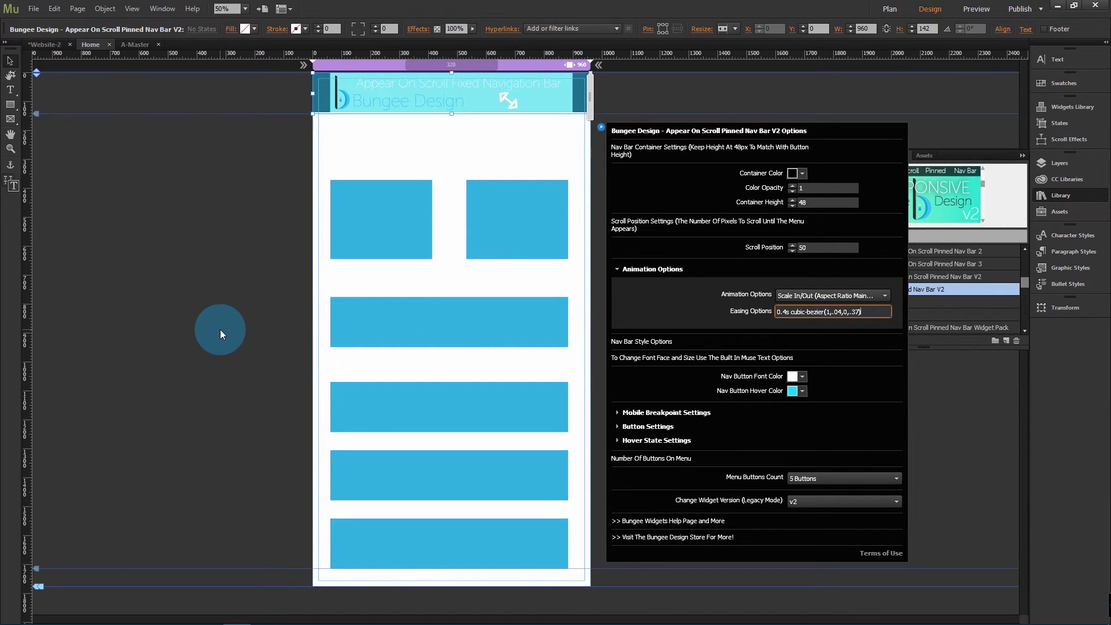
click(220, 329)
Preview the site in the browser and scroll the page up and down to test the new easing
click(33, 8)
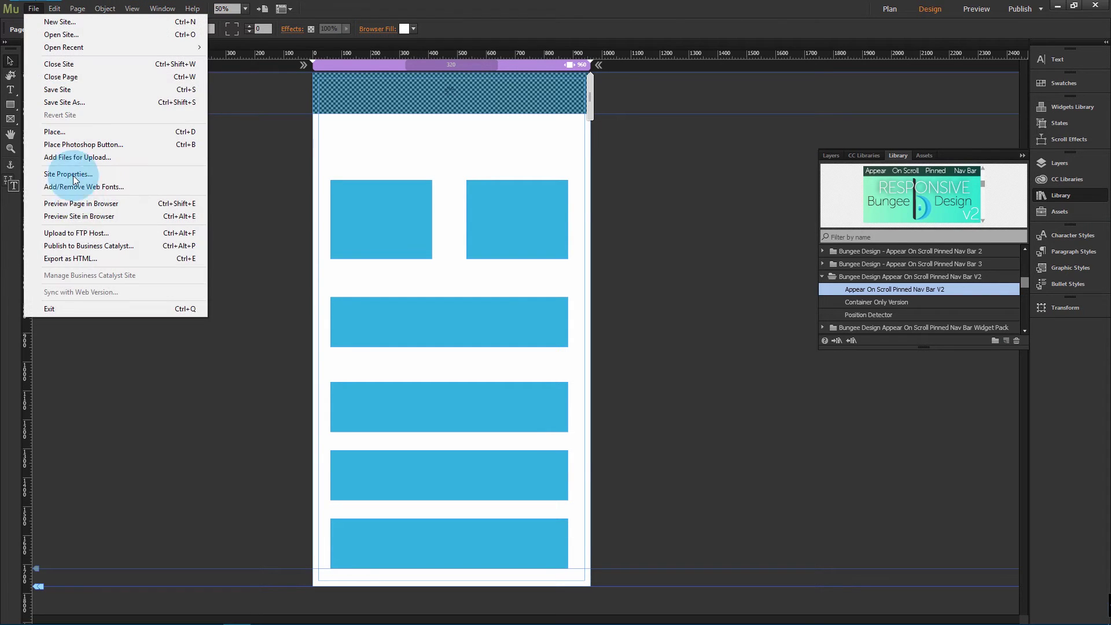
click(83, 216)
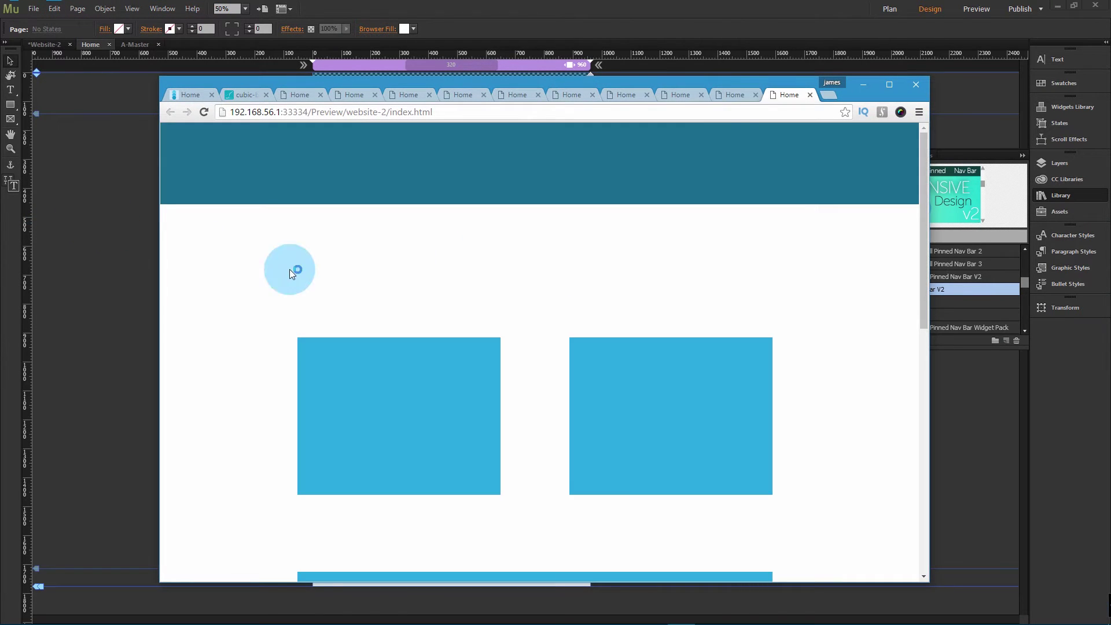
scroll(397, 279, down, 3)
scroll(397, 279, up, 3)
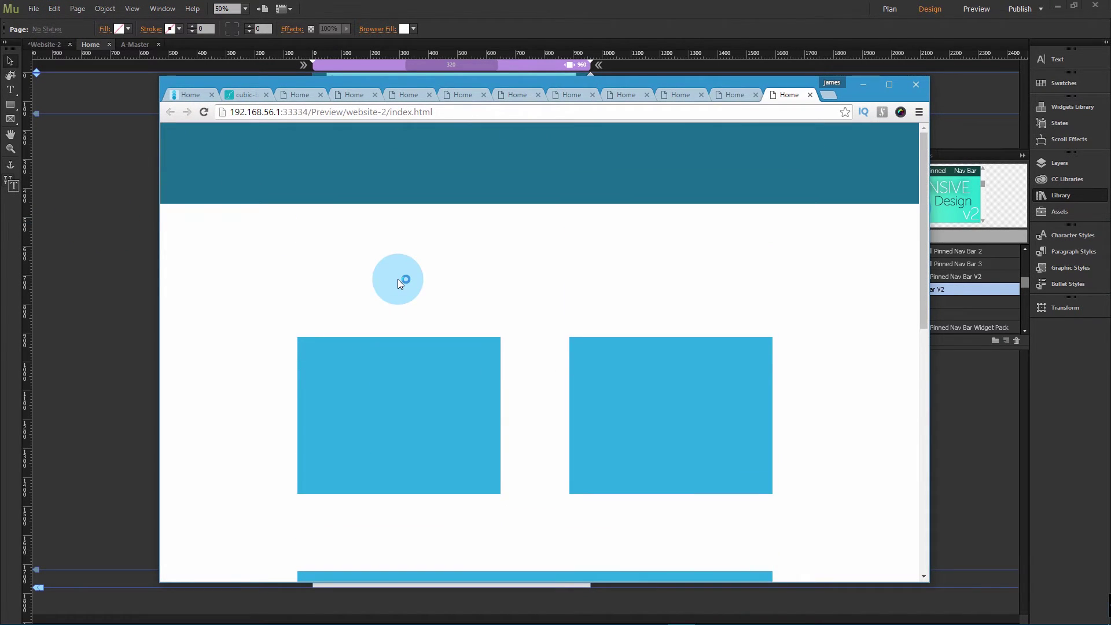
scroll(398, 279, down, 3)
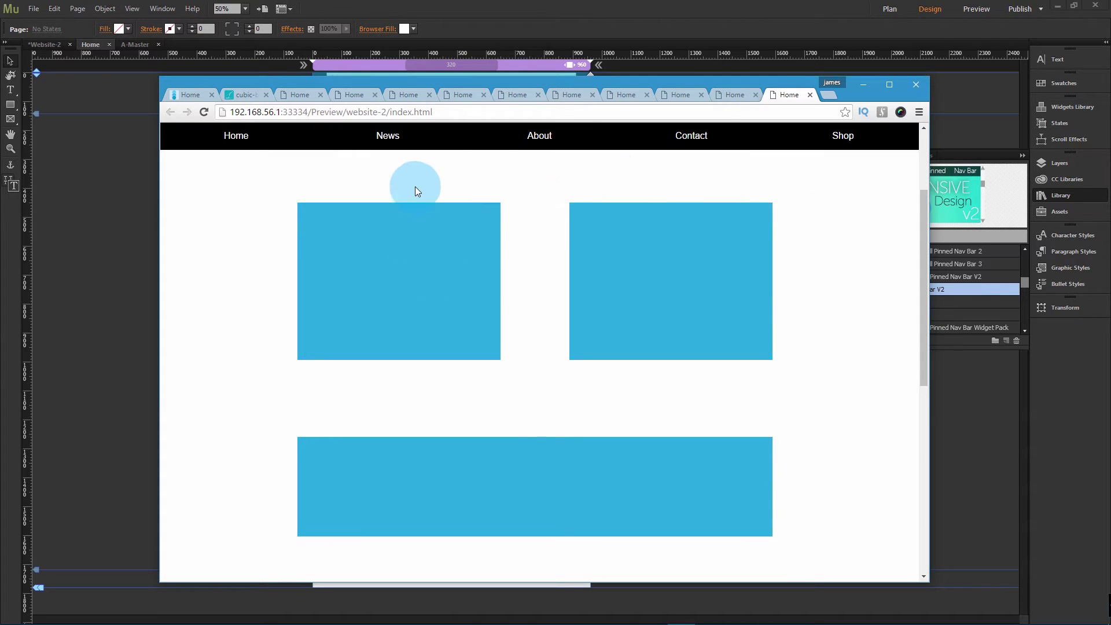
Compare the curve's playback on cubic-bezier.com with the nav bar's scroll animation on the latest preview page
click(234, 94)
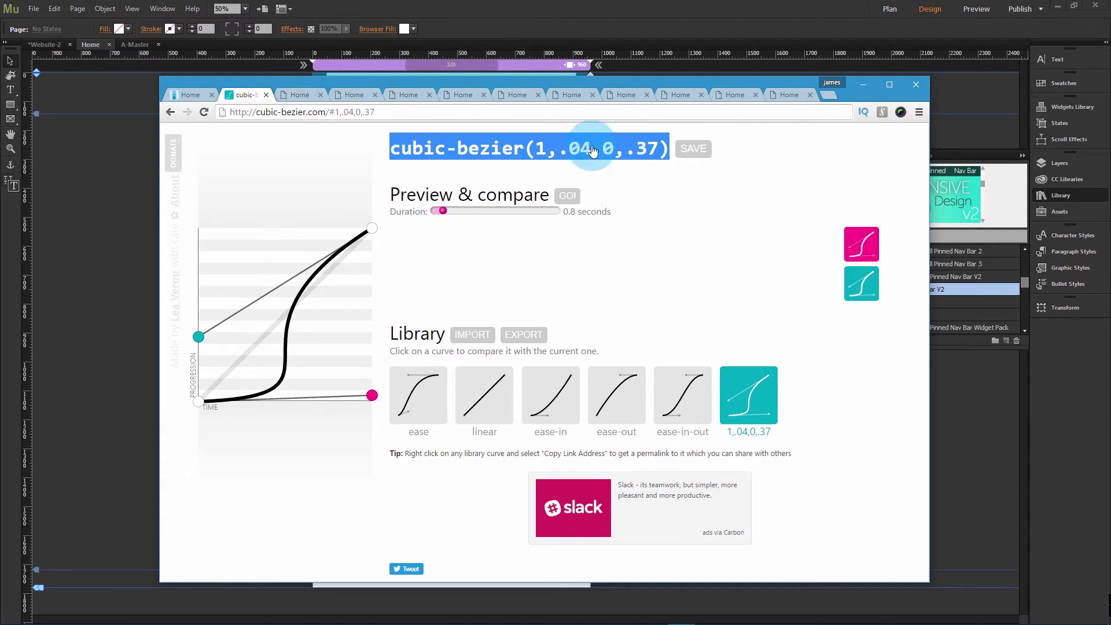
click(565, 197)
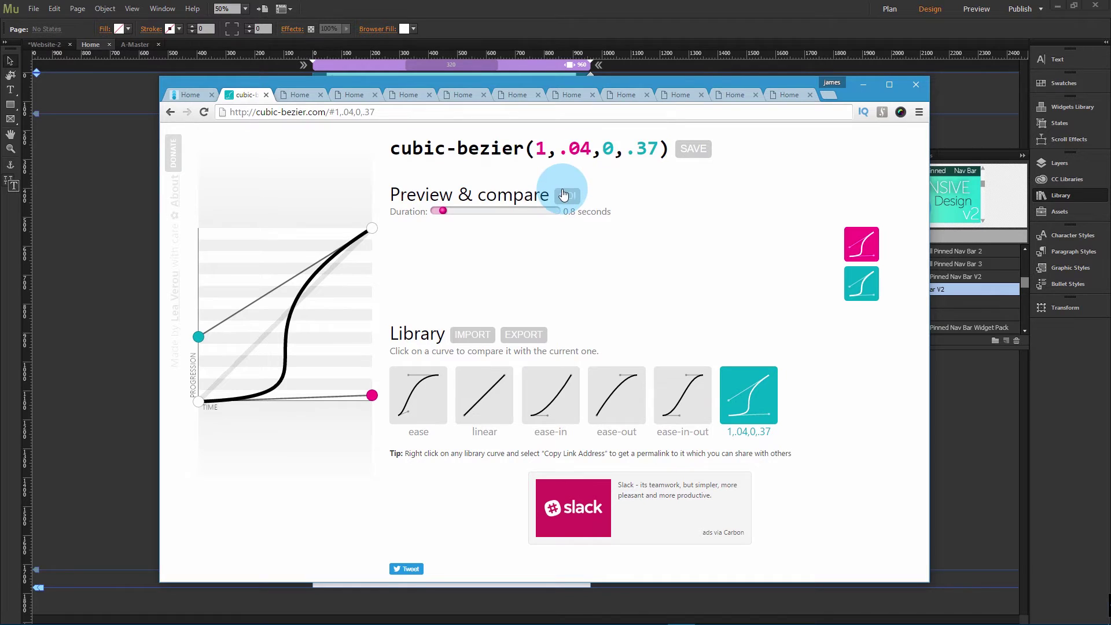
click(566, 197)
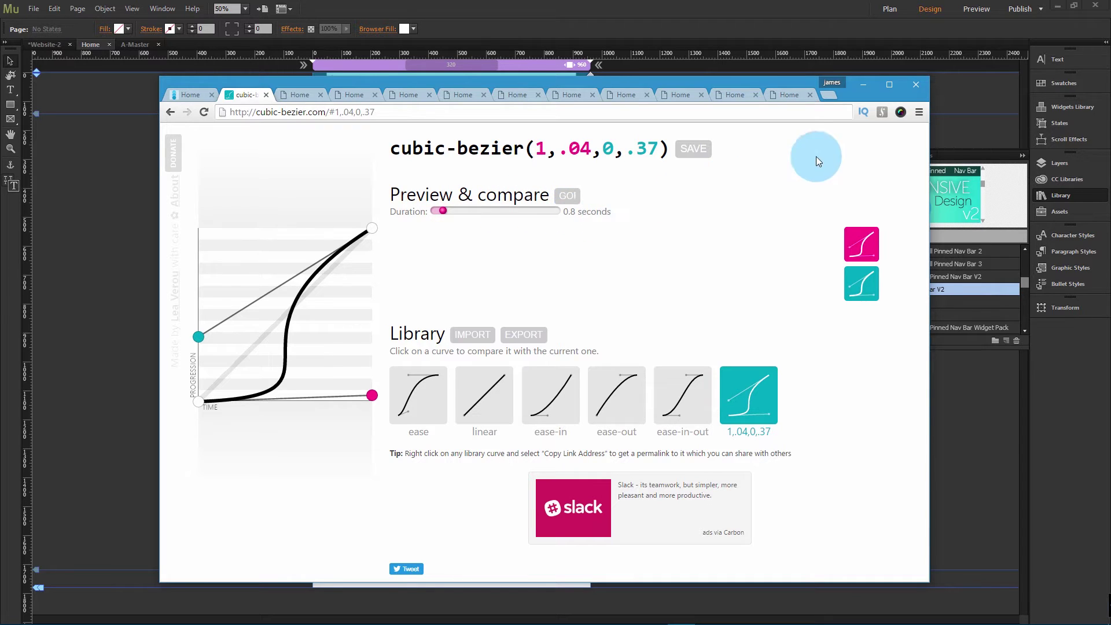
click(793, 95)
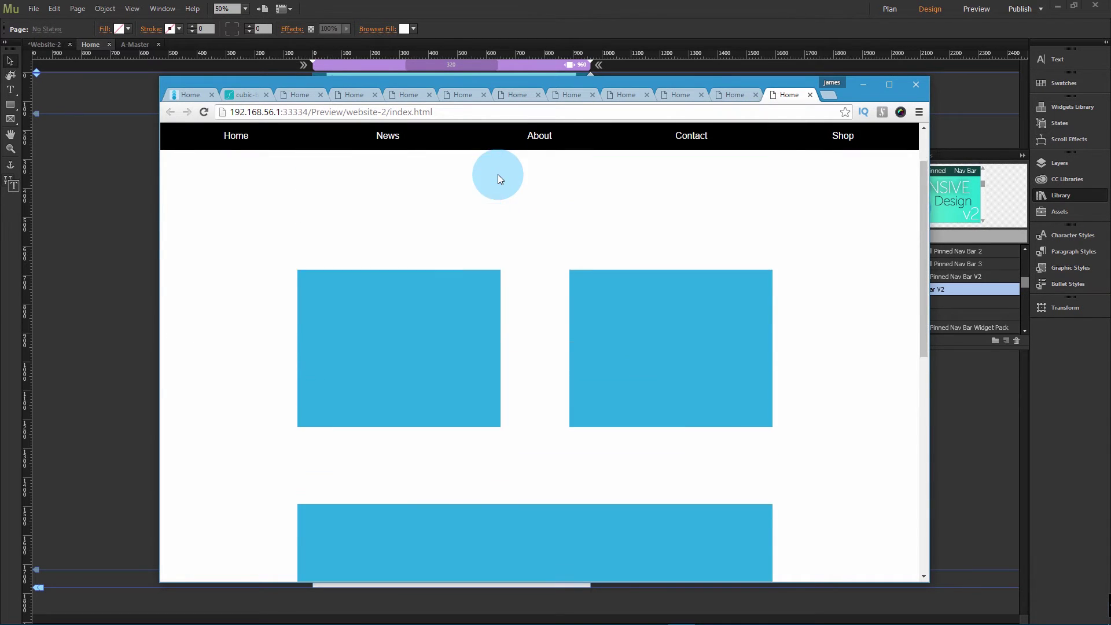
scroll(497, 175, up, 2)
scroll(497, 175, down, 3)
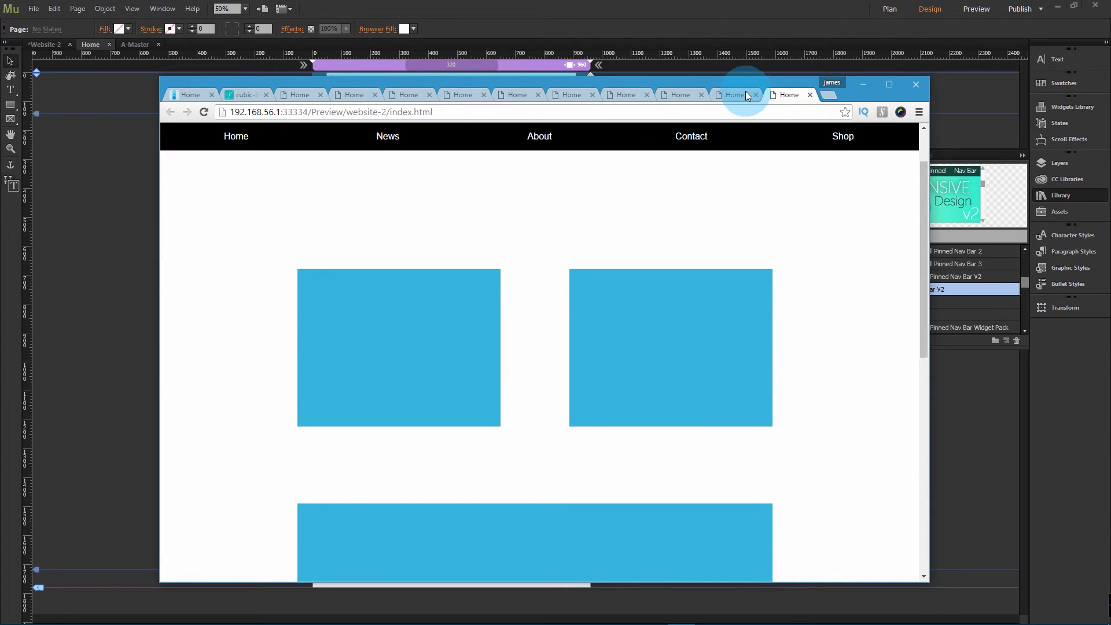
click(237, 95)
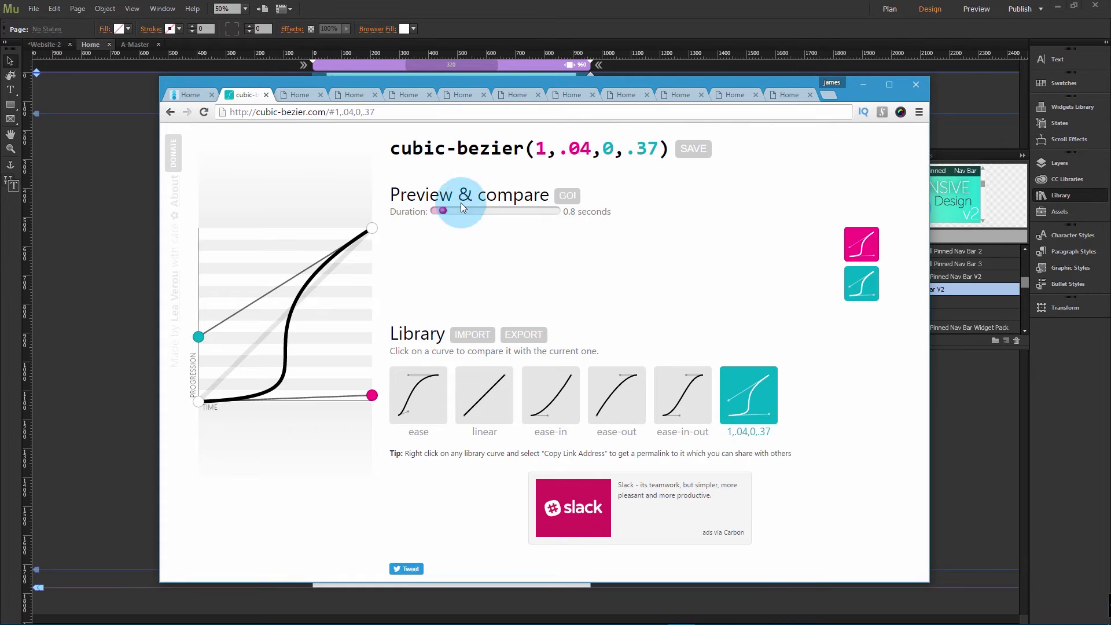
drag(460, 210, 446, 210)
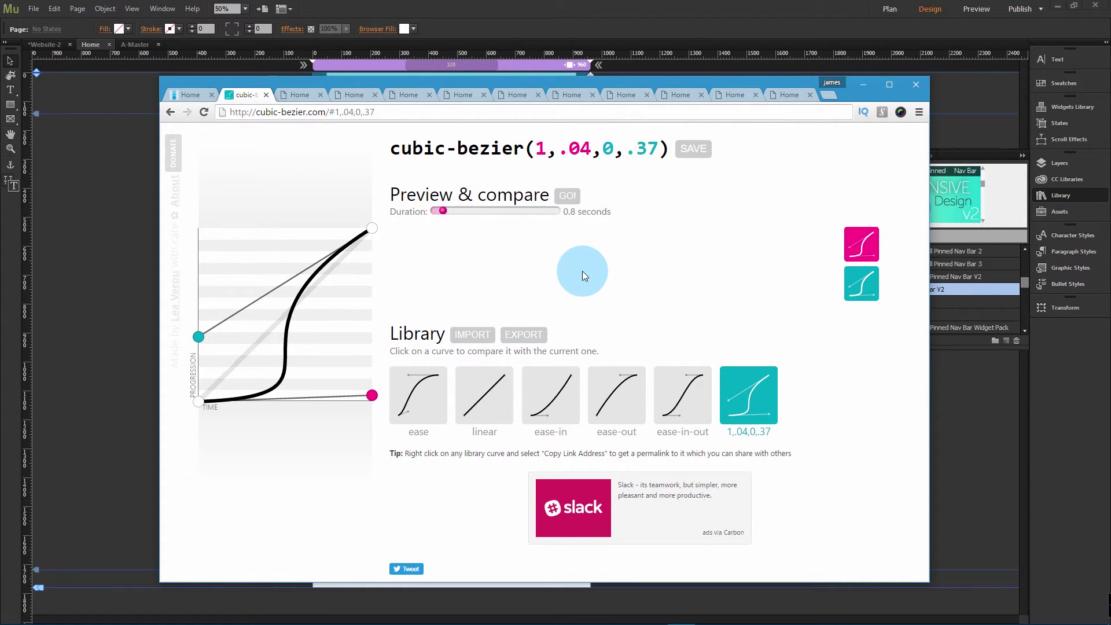
Return to Muse and open the nav bar widget's easing value for editing in its animation options
click(67, 241)
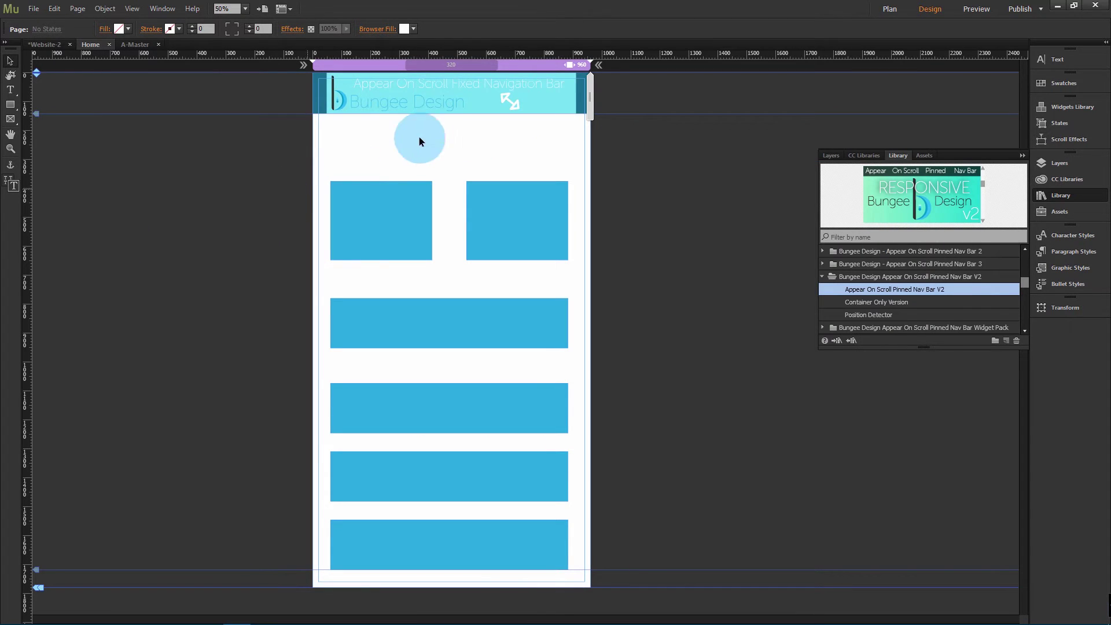
click(550, 101)
click(601, 127)
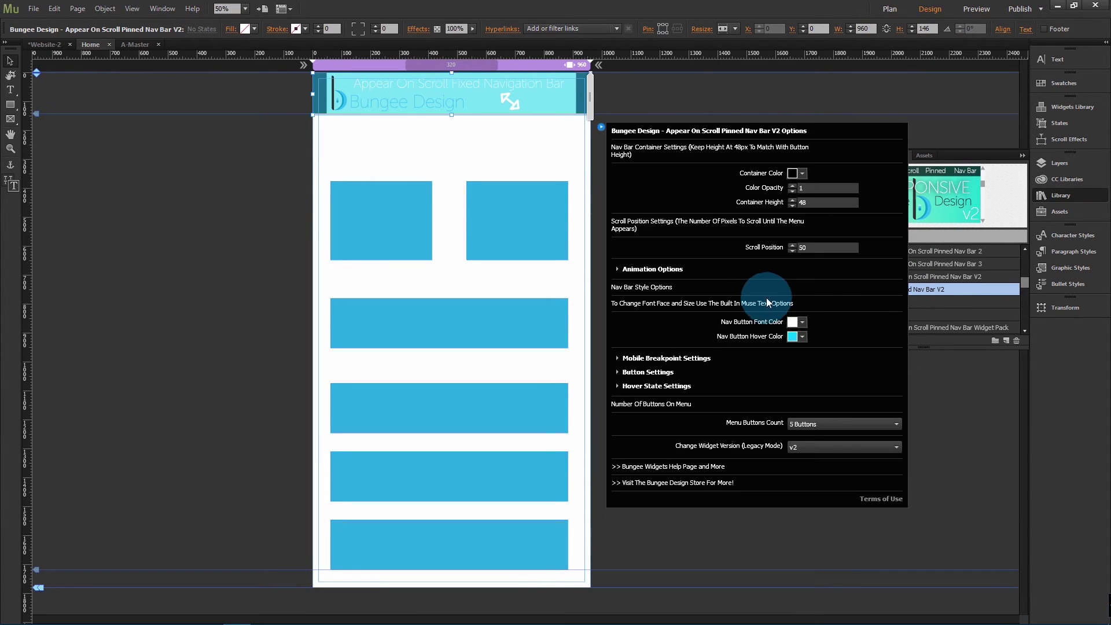
click(656, 270)
click(792, 312)
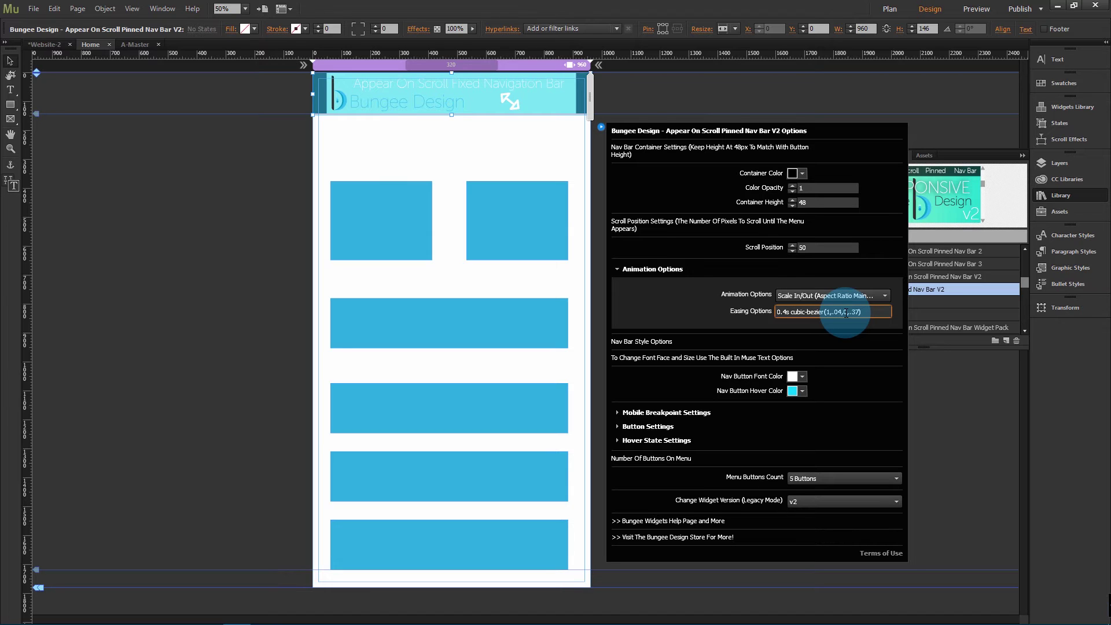
Turn on Fade On Hover in the nav bar widget's hover state settings and open its duration for editing, then close the options
click(660, 271)
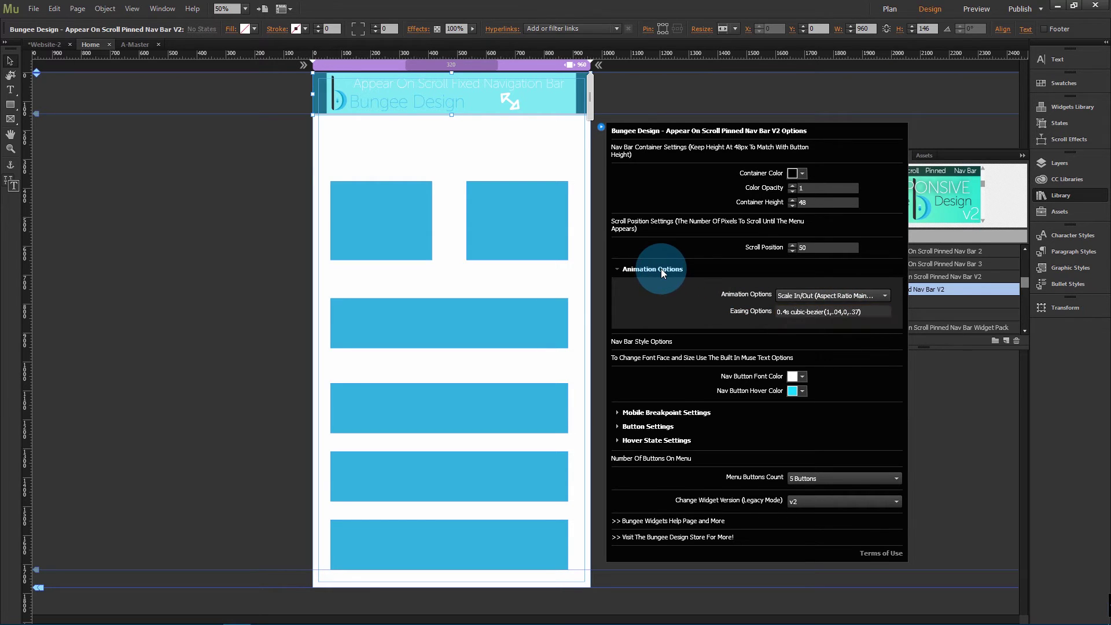
click(645, 388)
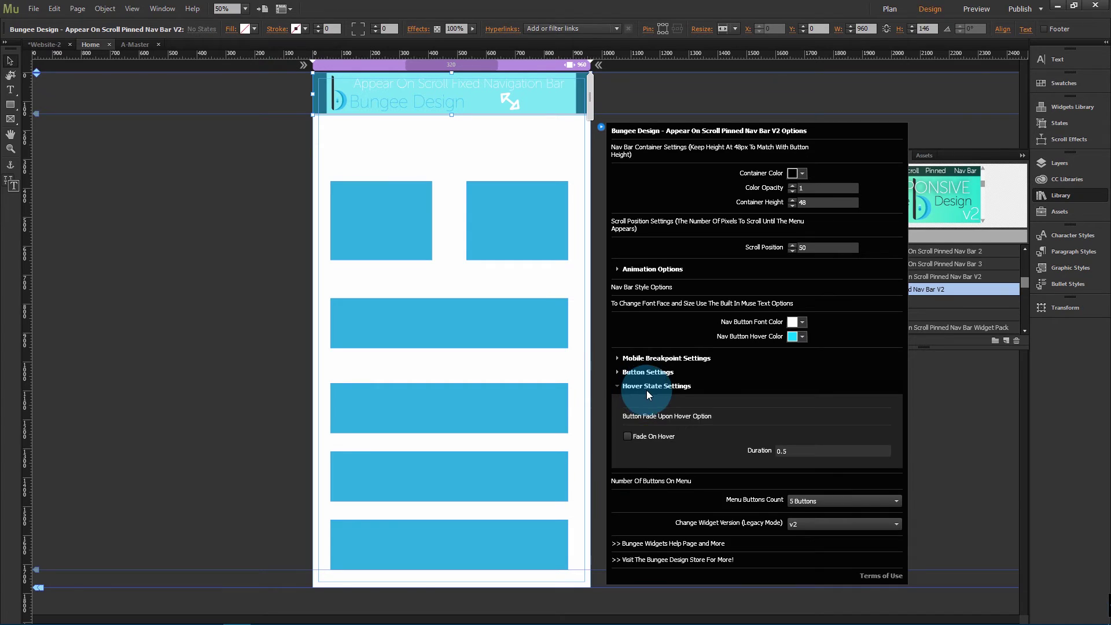
click(628, 436)
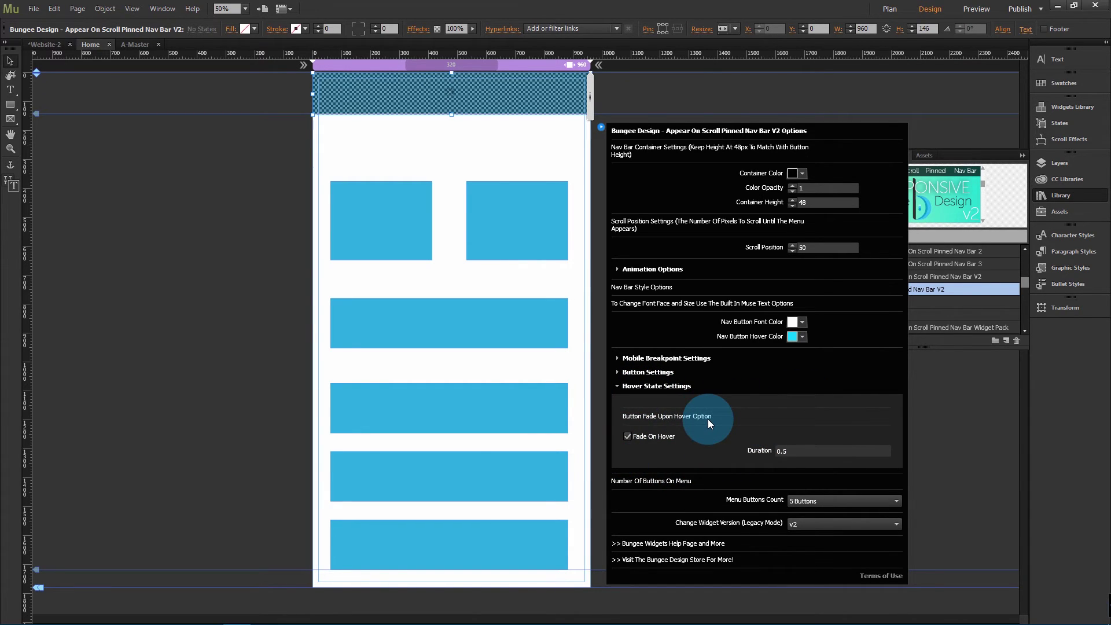
click(793, 450)
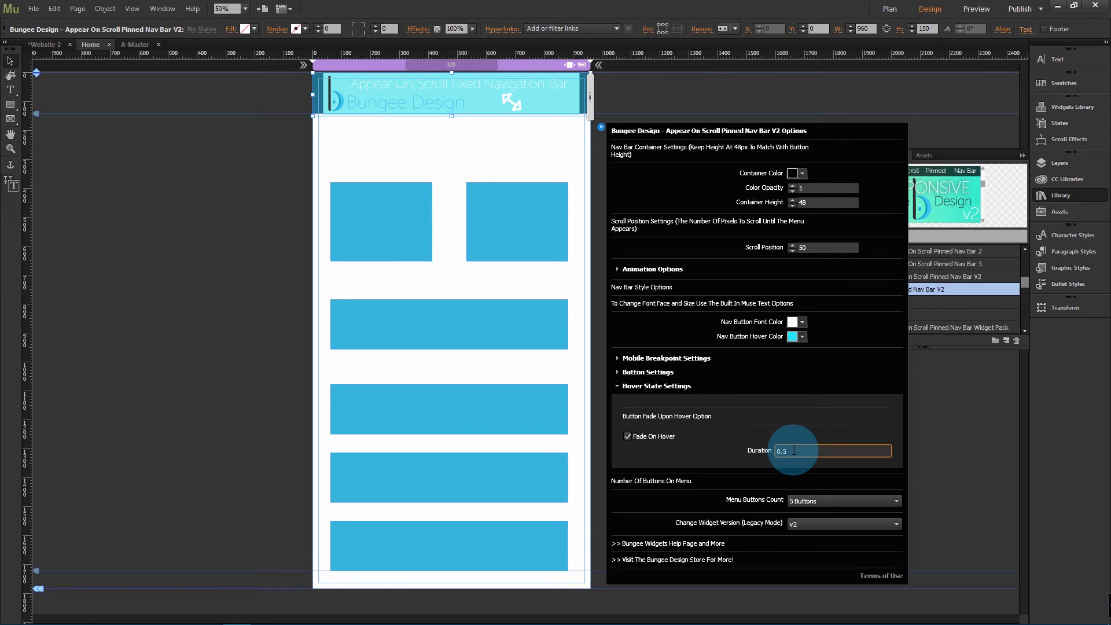
double_click(793, 450)
click(793, 450)
click(245, 281)
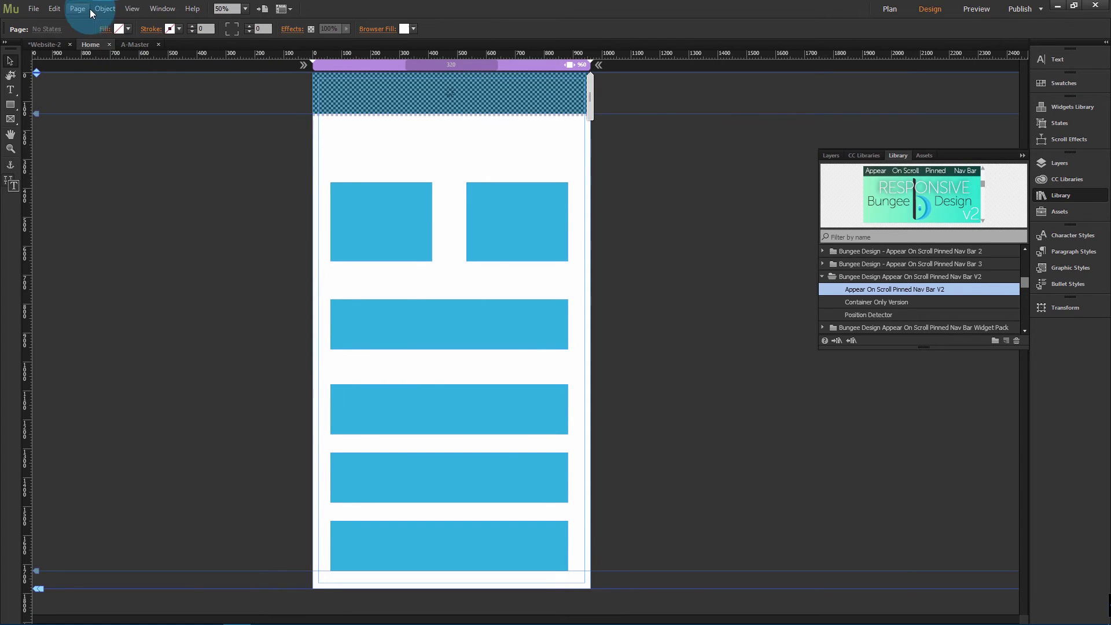
Preview the page in the browser, scroll until the nav bar appears, and test the fade on its buttons
click(36, 8)
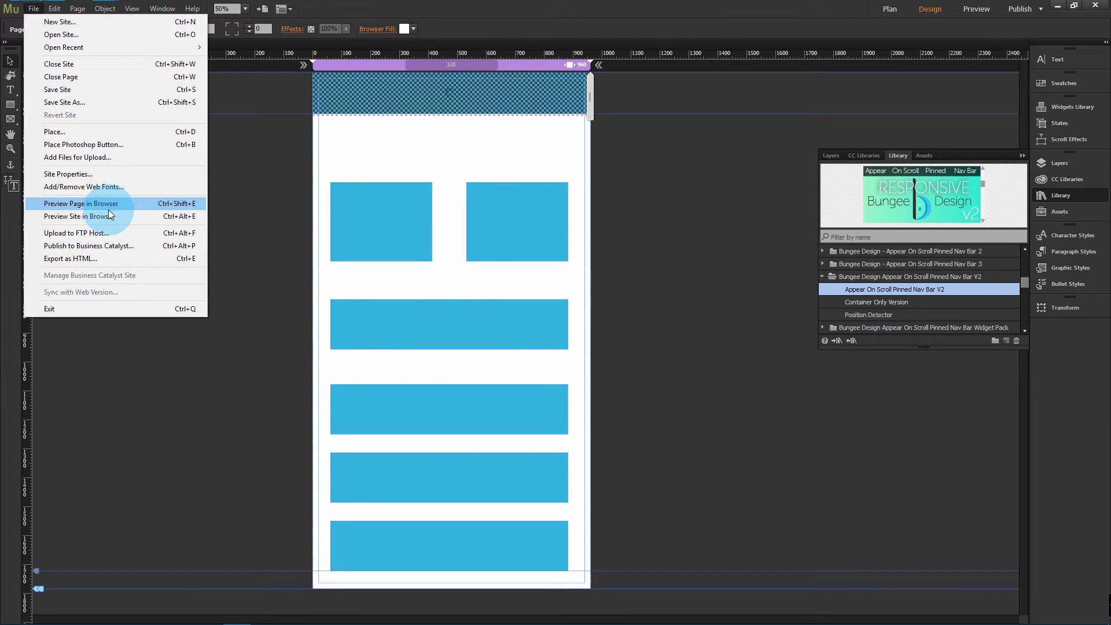
click(109, 210)
scroll(314, 211, down, 3)
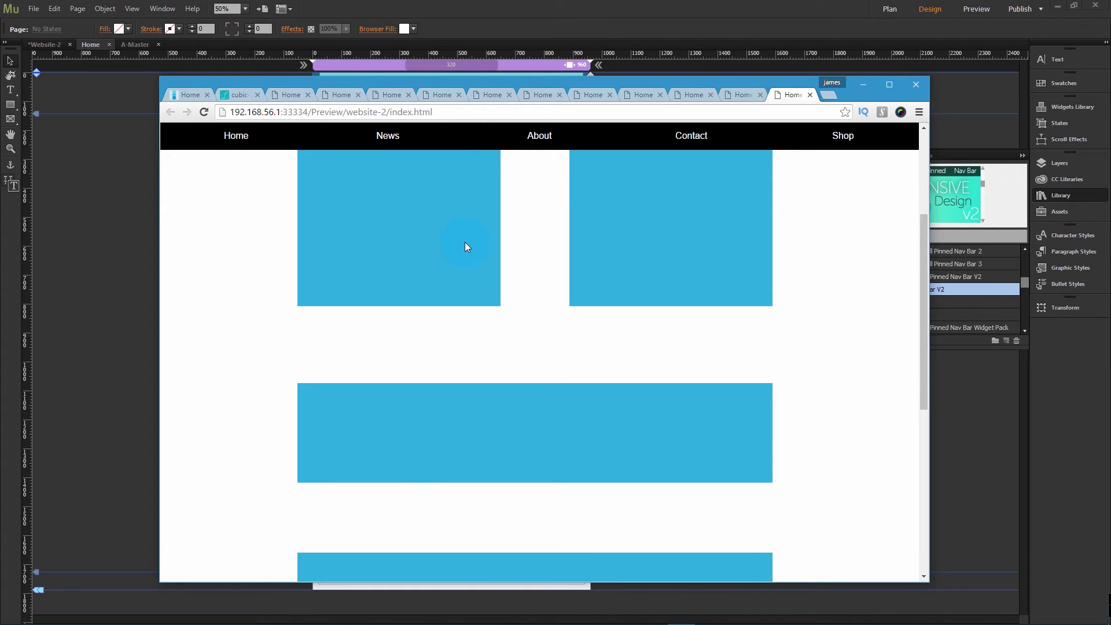
scroll(464, 242, up, 3)
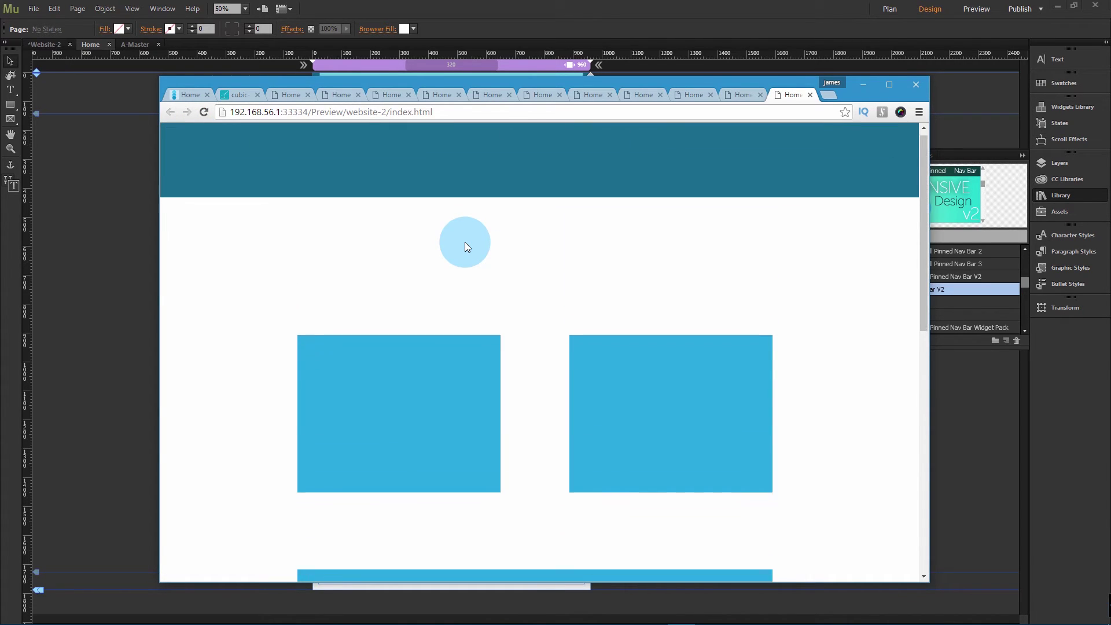
scroll(464, 242, down, 2)
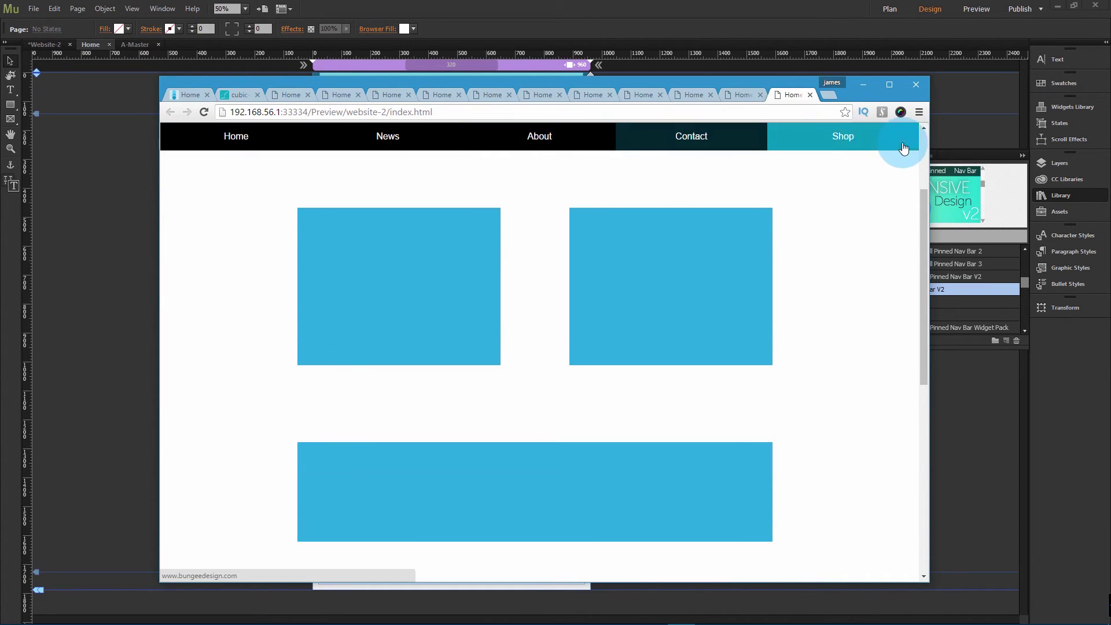
Return to Muse and set the nav bar widget's menu buttons count to 7 Buttons
click(142, 157)
click(485, 120)
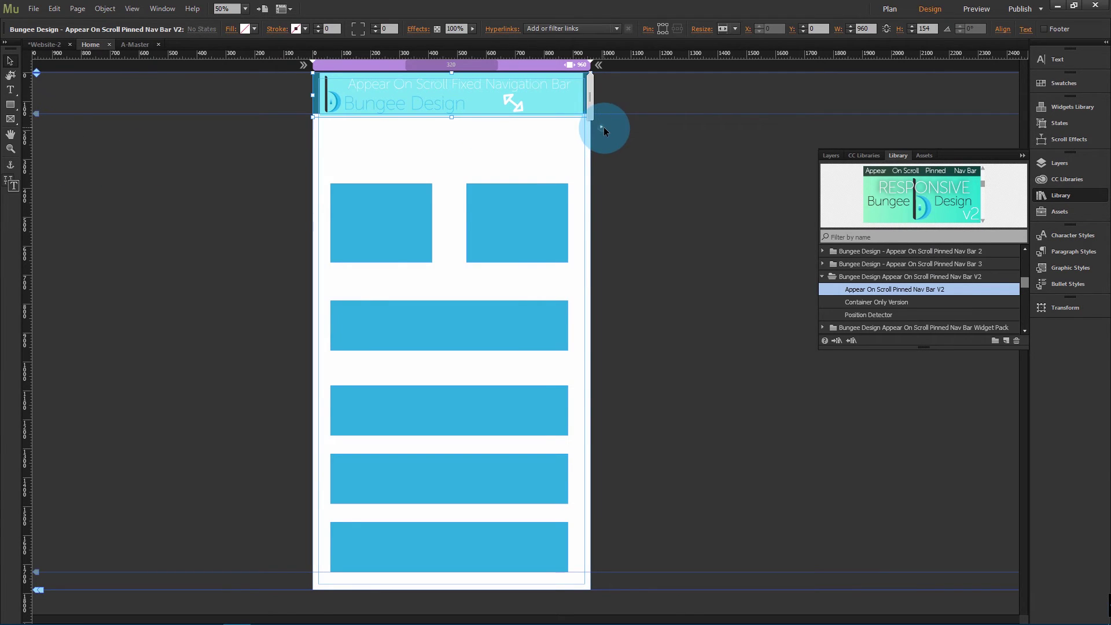
click(601, 127)
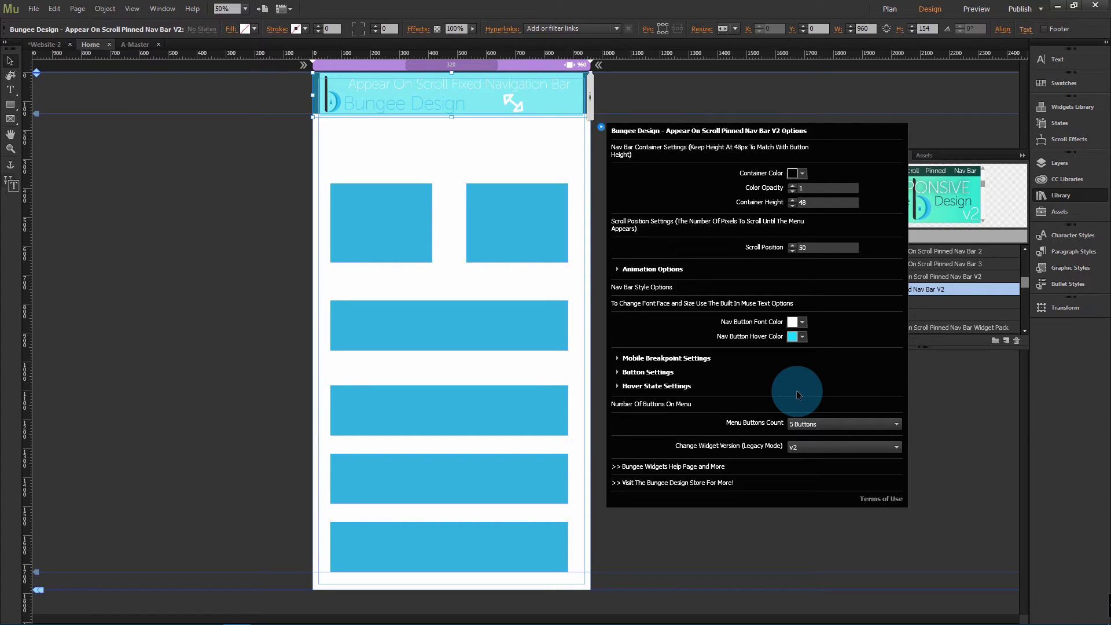
click(831, 426)
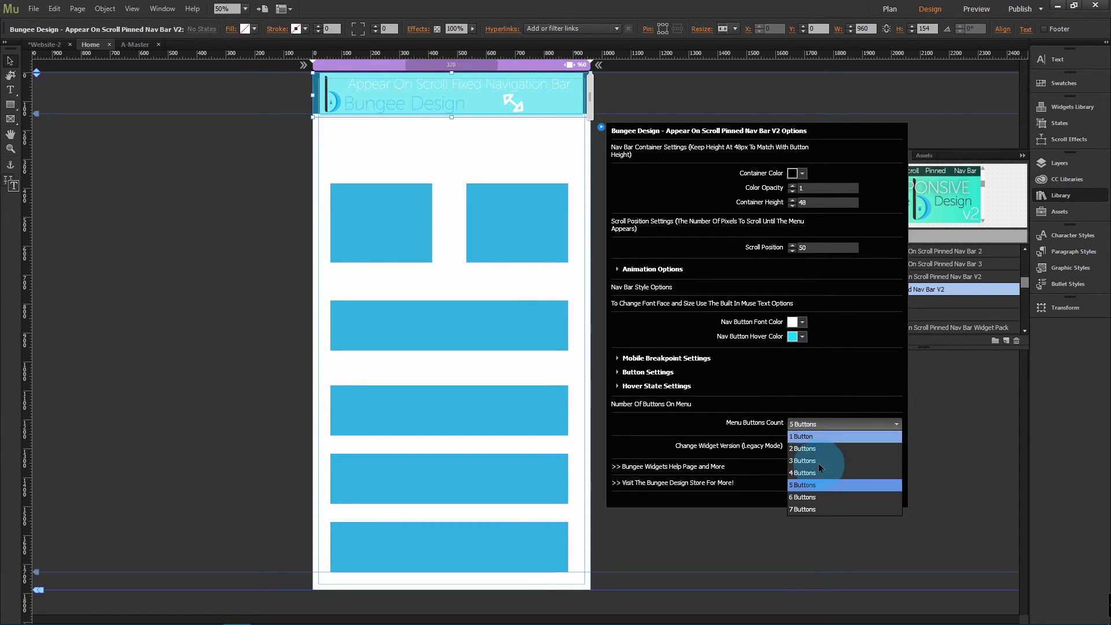
click(818, 508)
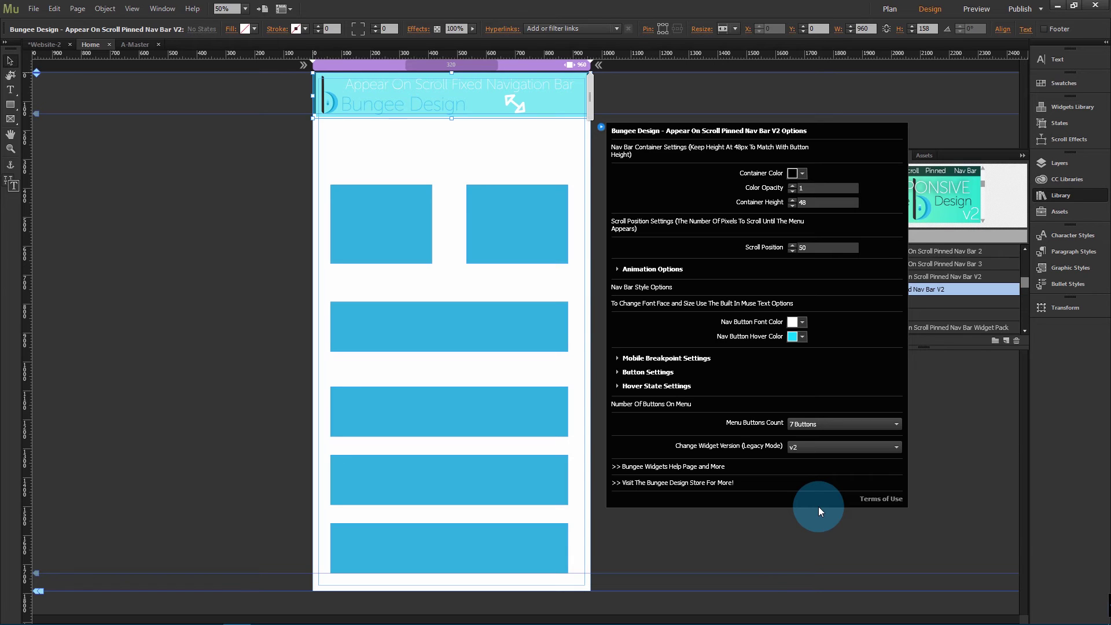
click(170, 329)
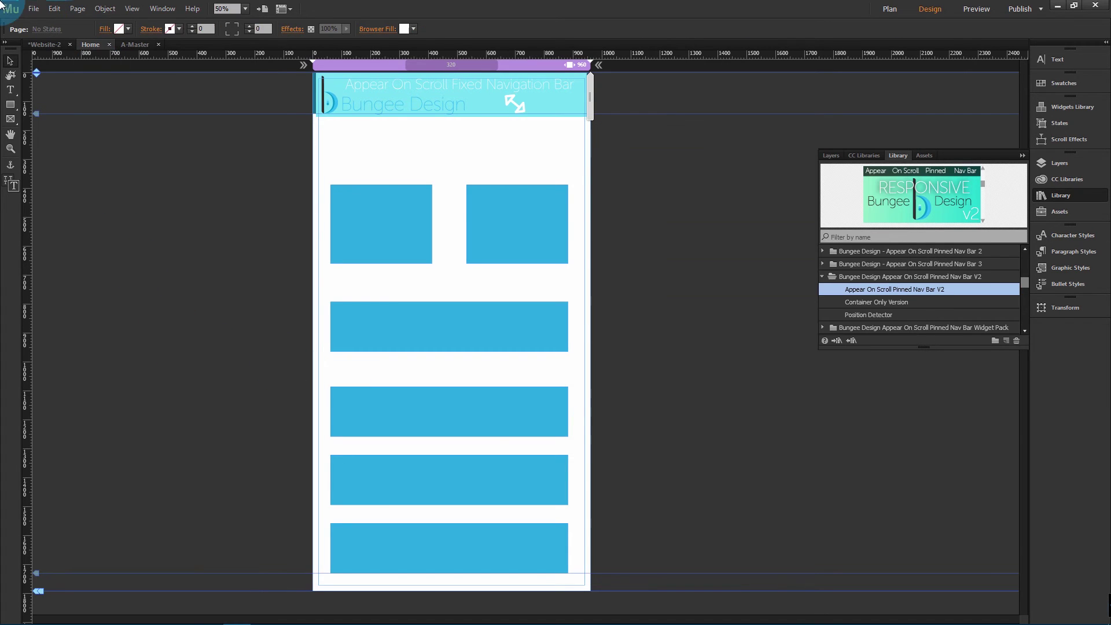
Preview the seven-button nav bar in the browser and scroll down to check its buttons
click(34, 9)
click(101, 211)
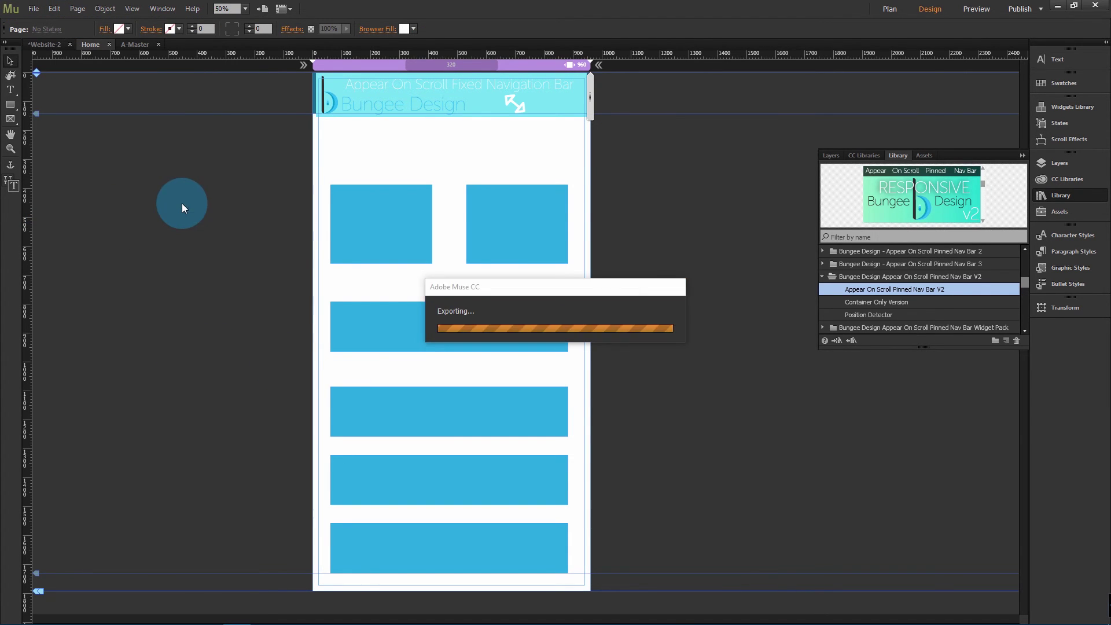
scroll(414, 252, down, 3)
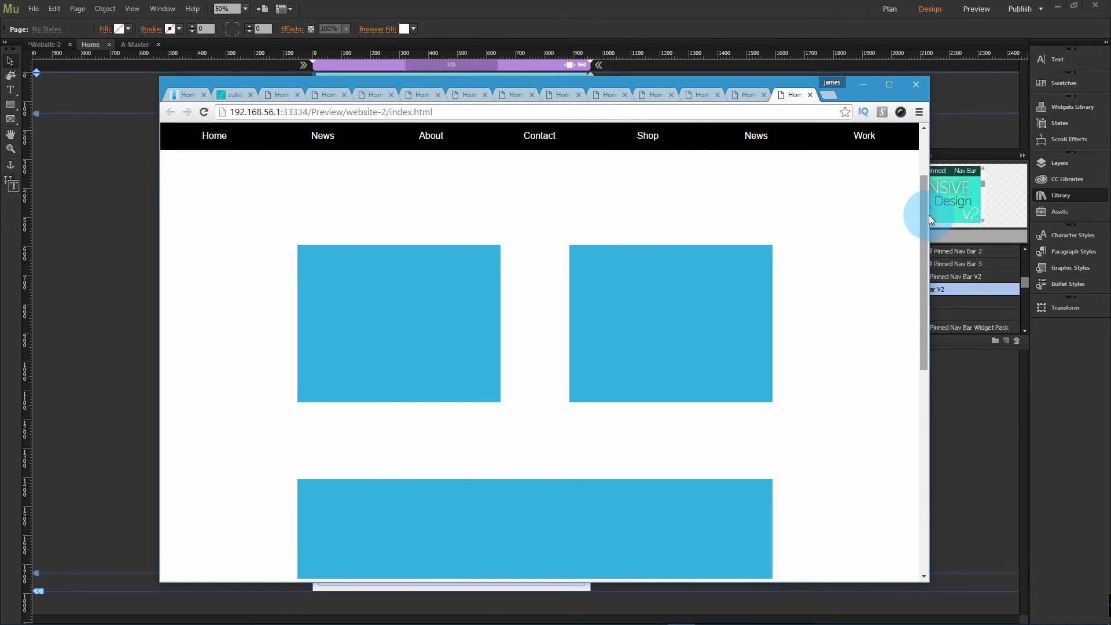
Narrow the preview window to mobile width and open and close the nav bar's mobile menu several times
drag(929, 214, 359, 197)
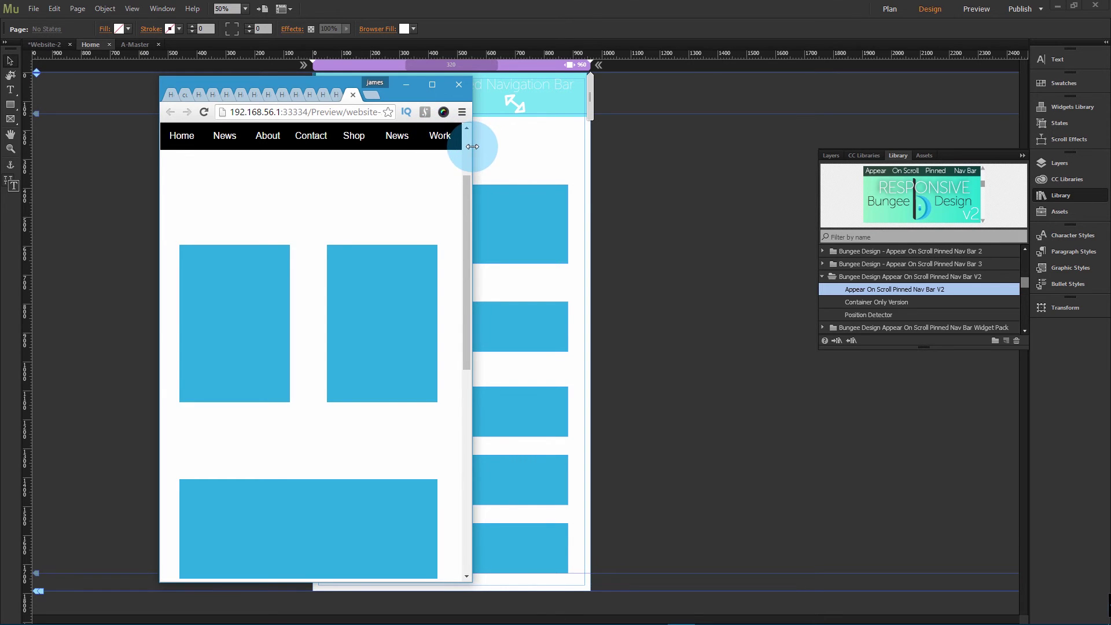
drag(472, 148, 429, 152)
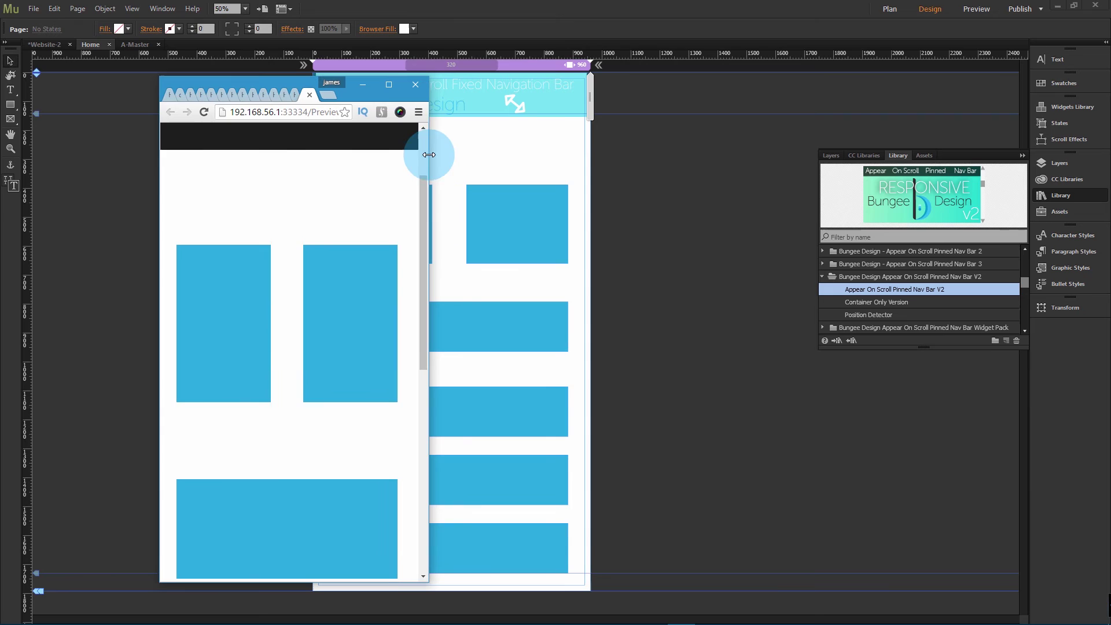
click(361, 140)
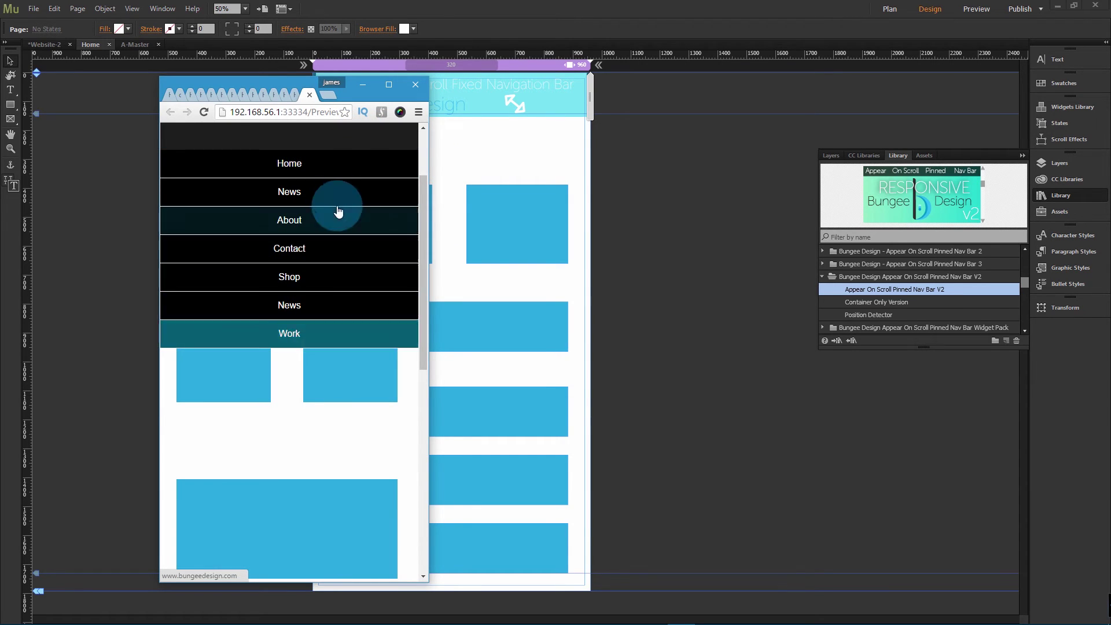
click(357, 148)
click(357, 148)
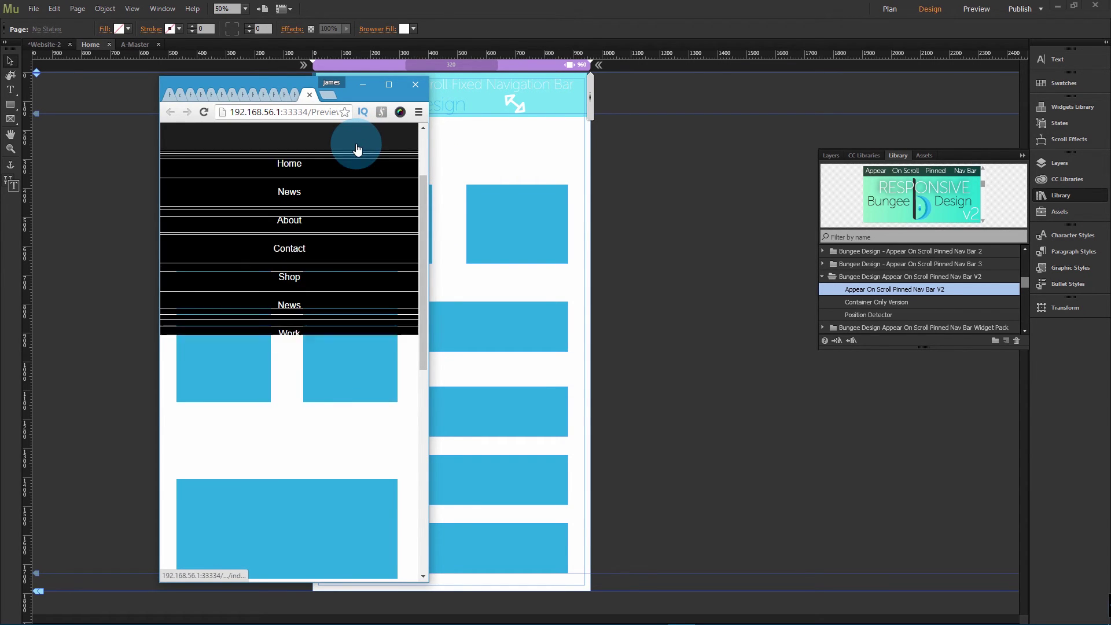
click(357, 148)
click(359, 149)
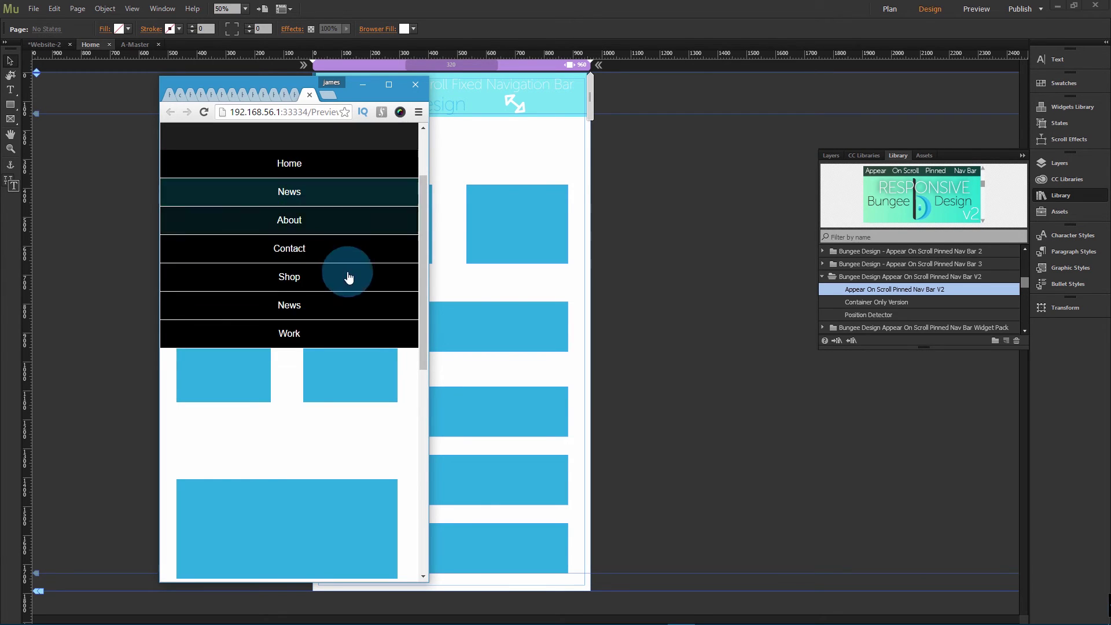
Widen the preview window again, scroll the page up and down, and test the hover fade across the seven buttons
drag(427, 301, 861, 167)
scroll(615, 154, up, 2)
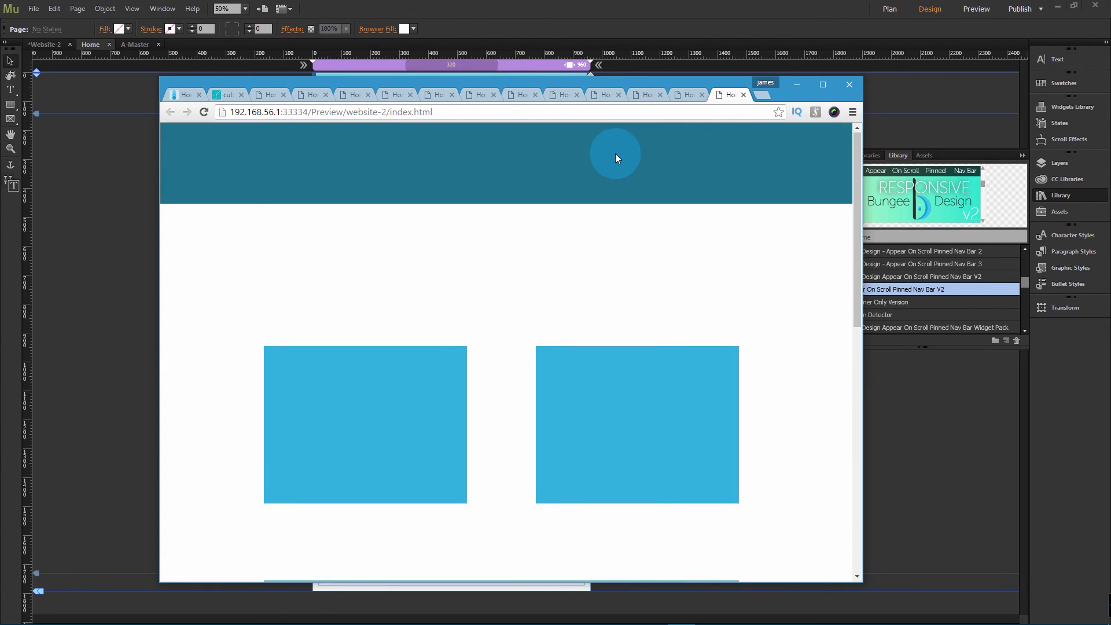
scroll(615, 154, down, 2)
scroll(724, 181, up, 2)
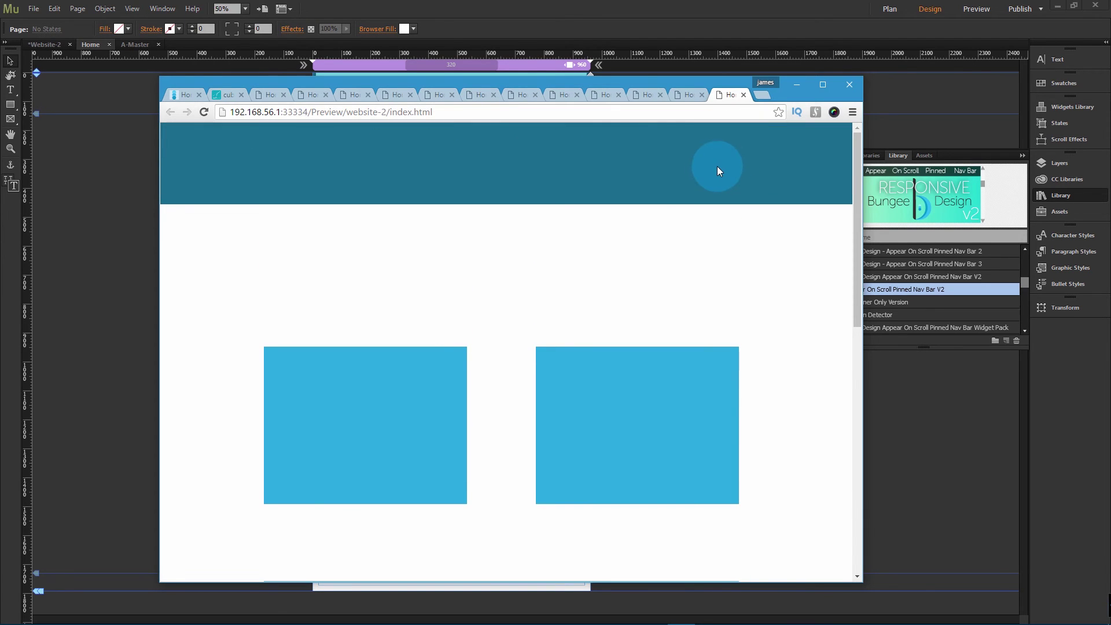
scroll(709, 169, down, 1)
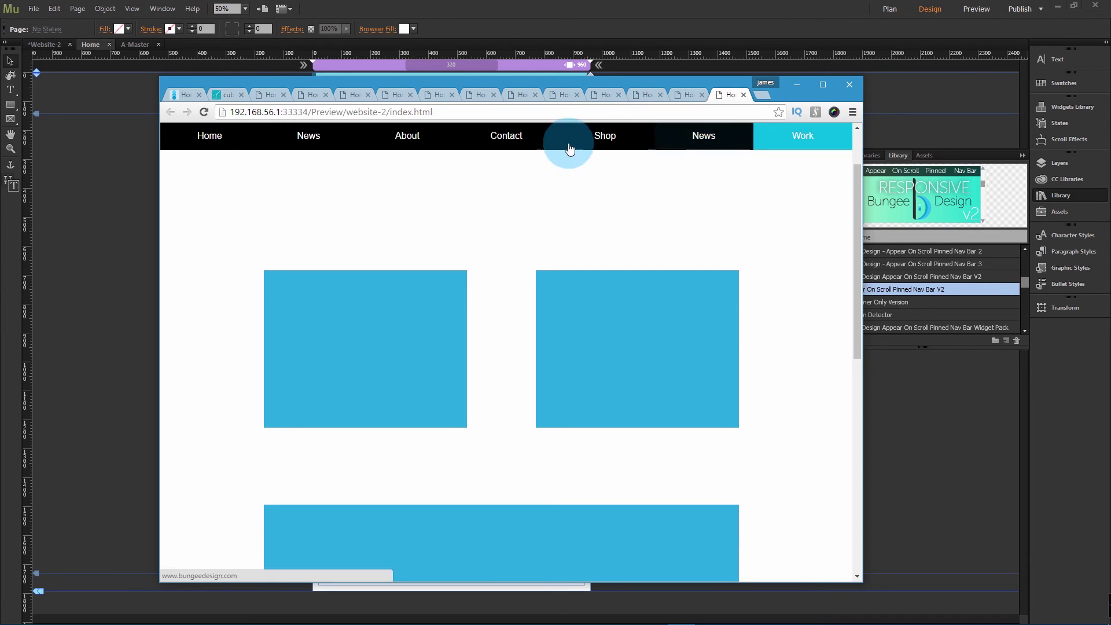
Return to Muse and open the options of the nav bar widget at the head of the page
click(99, 183)
click(502, 112)
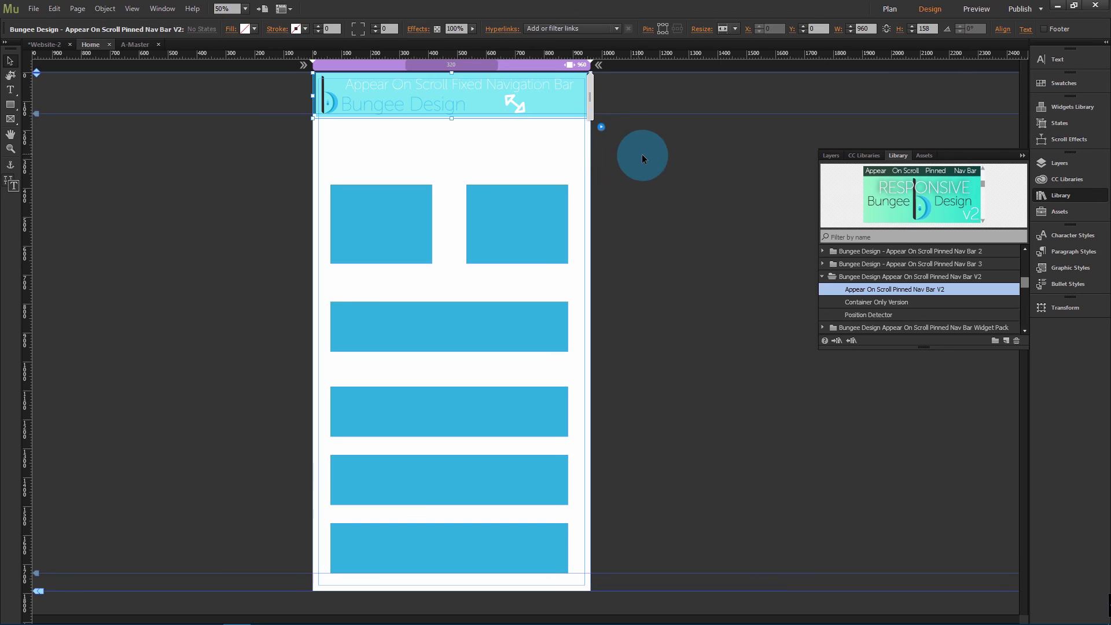
click(601, 127)
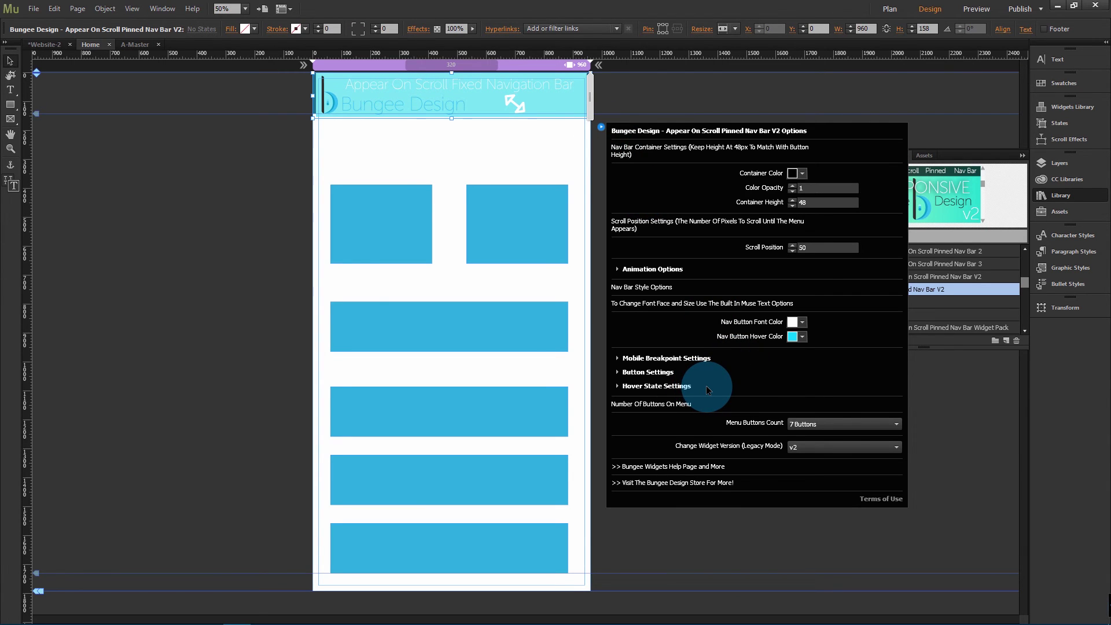